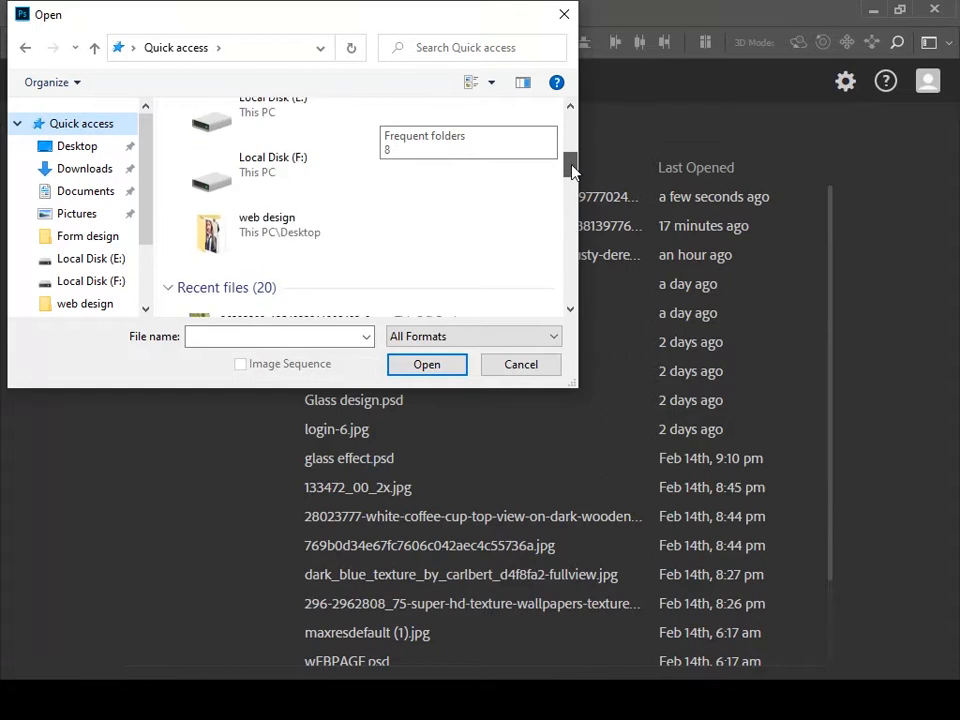
pyautogui.click(491, 82)
pyautogui.click(536, 56)
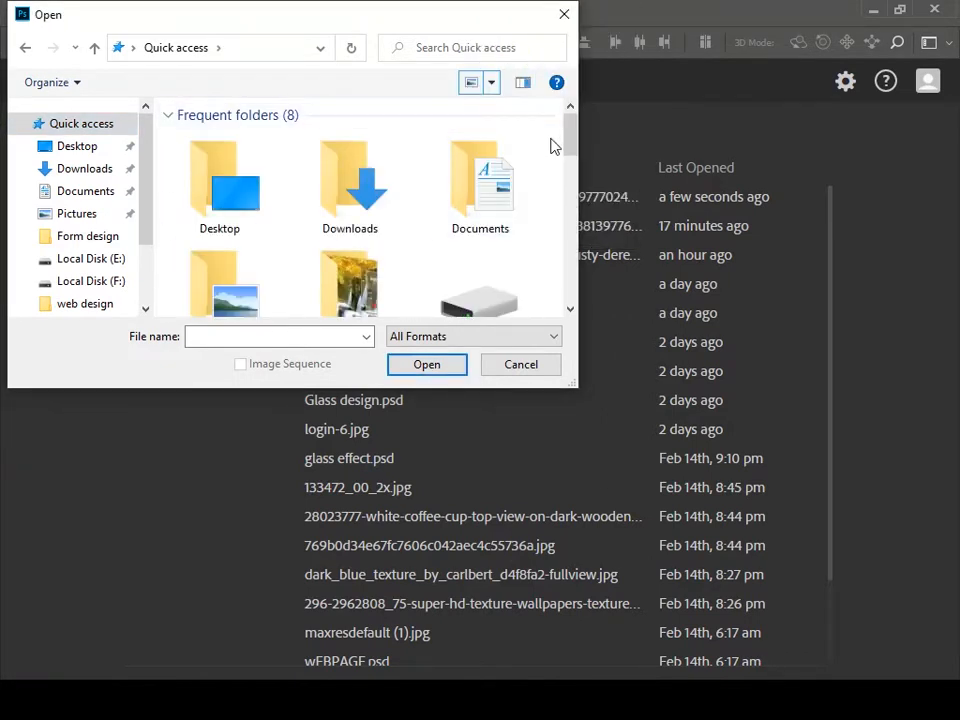
pyautogui.moveTo(570, 146)
pyautogui.mouseDown()
pyautogui.moveTo(570, 319)
pyautogui.moveTo(557, 231)
pyautogui.mouseUp()
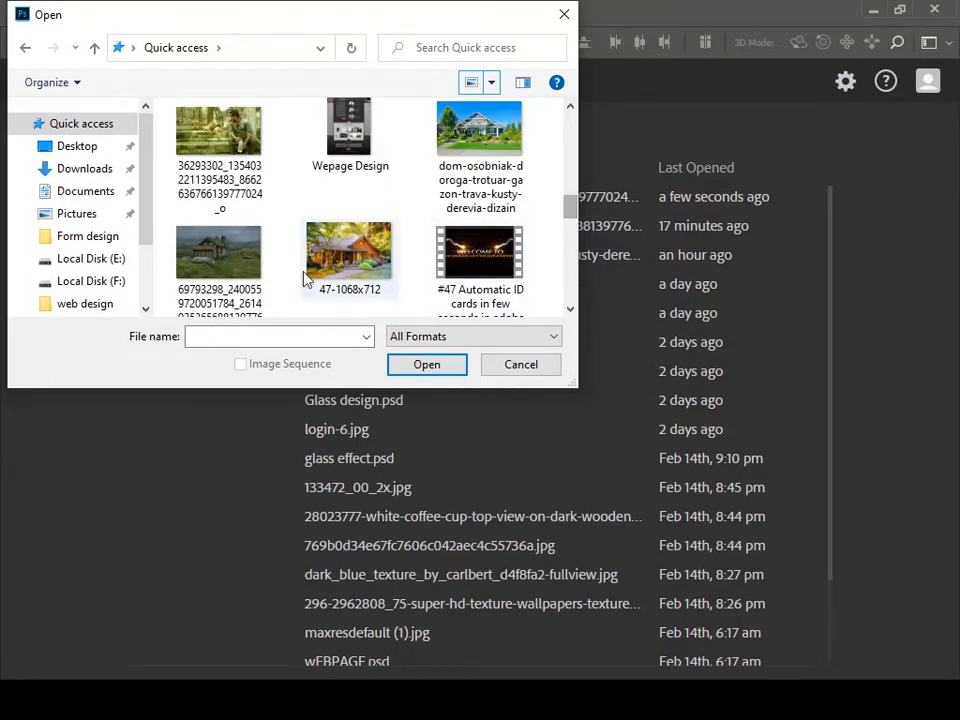
pyautogui.click(218, 252)
pyautogui.click(430, 365)
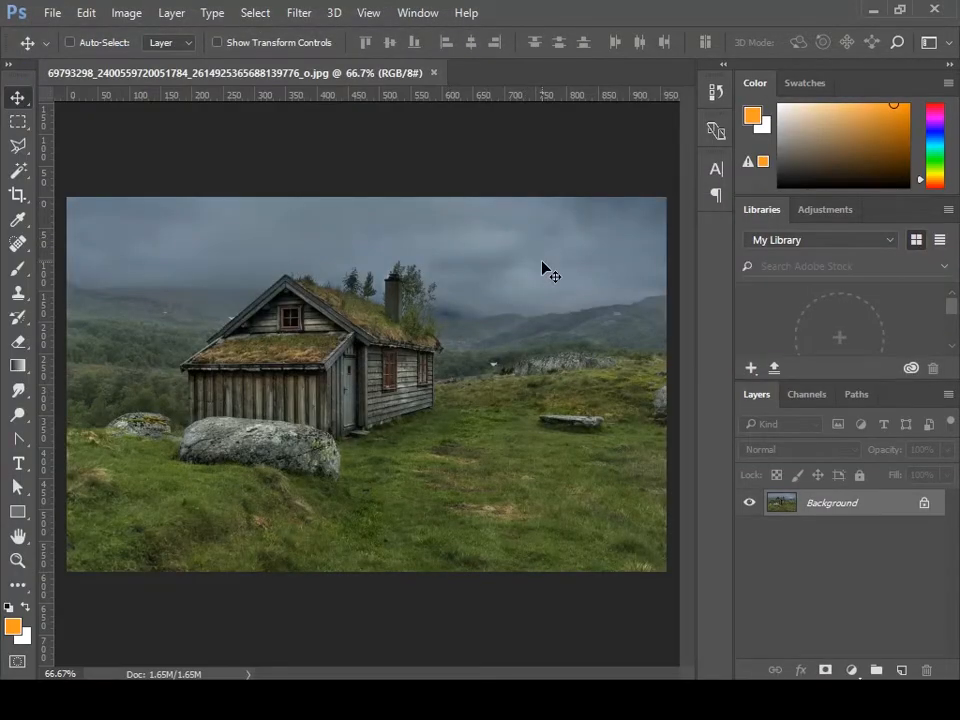
# - Outline the glass area of the tall red window beside the door as a new Polygonal Lasso selection and nudge it one pixel right
pyautogui.keyDown('ctrl'); pyautogui.click(317, 375); pyautogui.keyUp('ctrl')
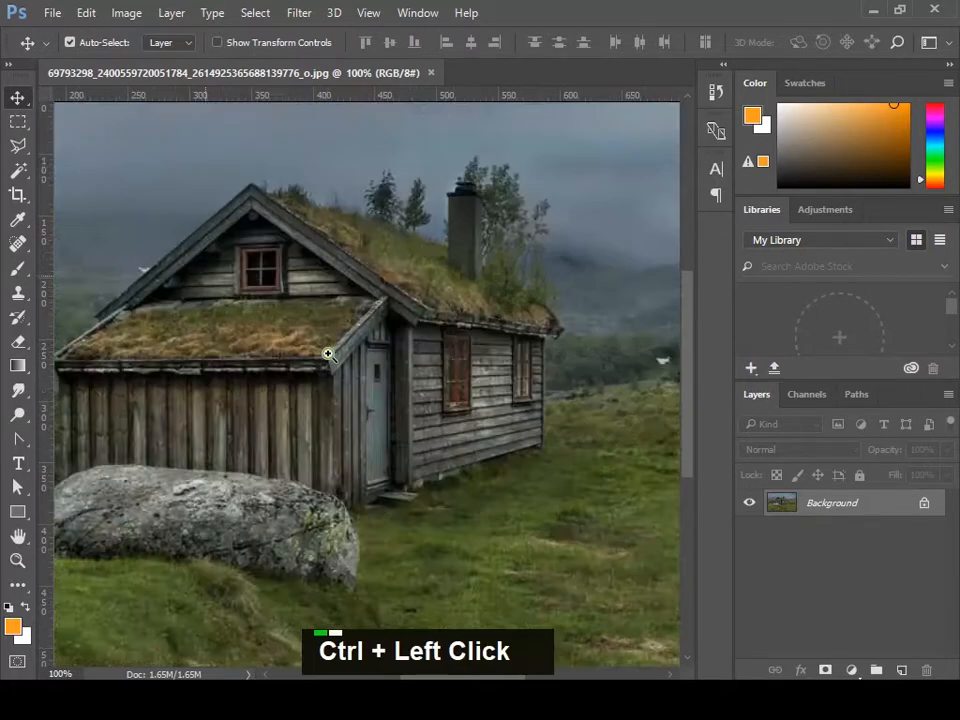
pyautogui.keyDown('ctrl'); pyautogui.click(328, 354); pyautogui.keyUp('ctrl')
pyautogui.moveTo(339, 343)
pyautogui.mouseDown()
pyautogui.moveTo(334, 332)
pyautogui.moveTo(336, 344)
pyautogui.mouseUp()
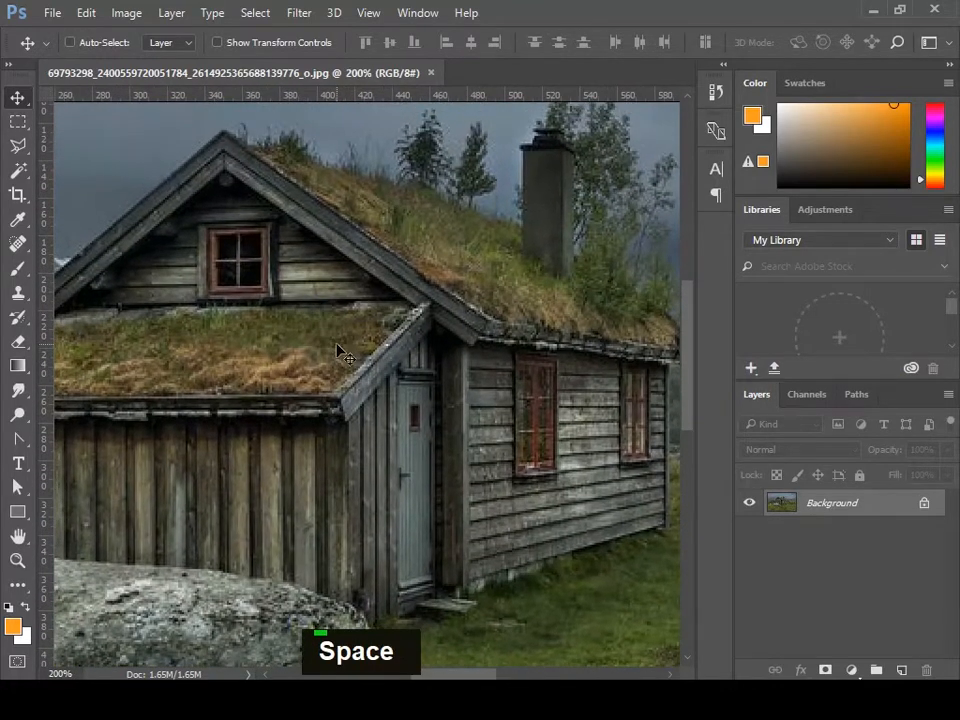
pyautogui.keyDown('ctrl'); pyautogui.click(542, 396); pyautogui.keyUp('ctrl')
pyautogui.keyDown('ctrl'); pyautogui.click(538, 399); pyautogui.keyUp('ctrl')
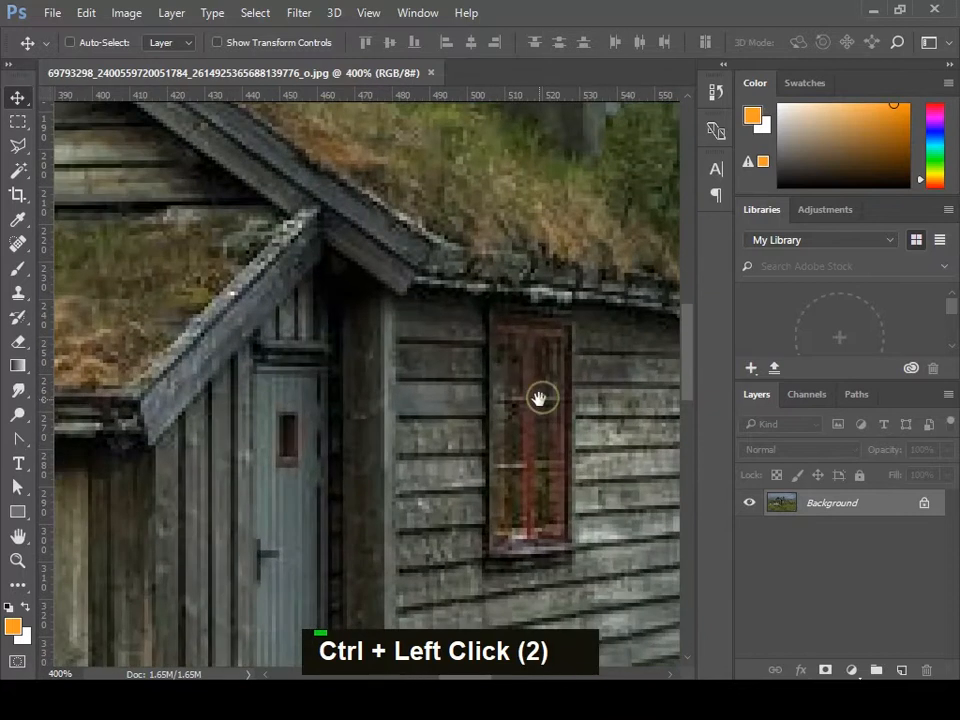
pyautogui.moveTo(538, 399); pyautogui.dragTo(443, 339)
pyautogui.keyDown('ctrl'); pyautogui.click(439, 354); pyautogui.keyUp('ctrl')
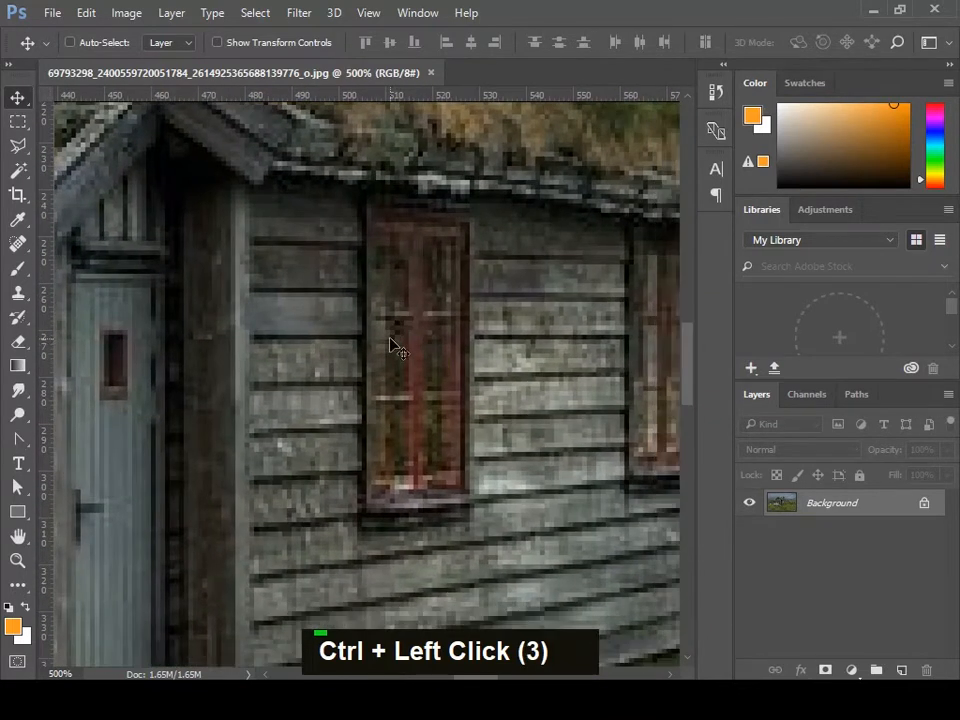
pyautogui.click(18, 145)
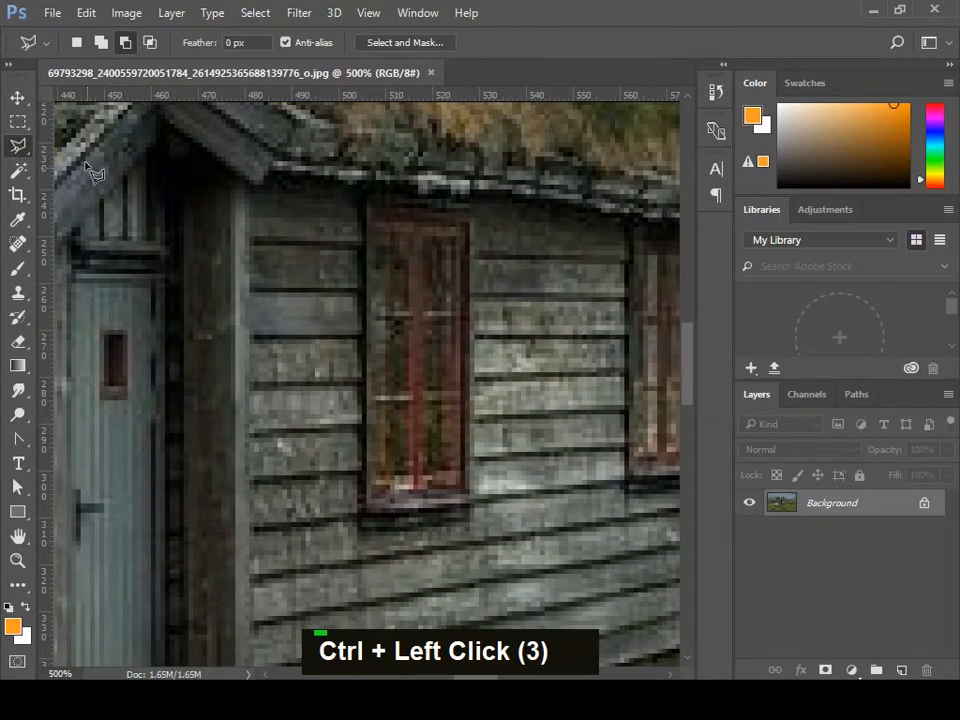
pyautogui.click(77, 43)
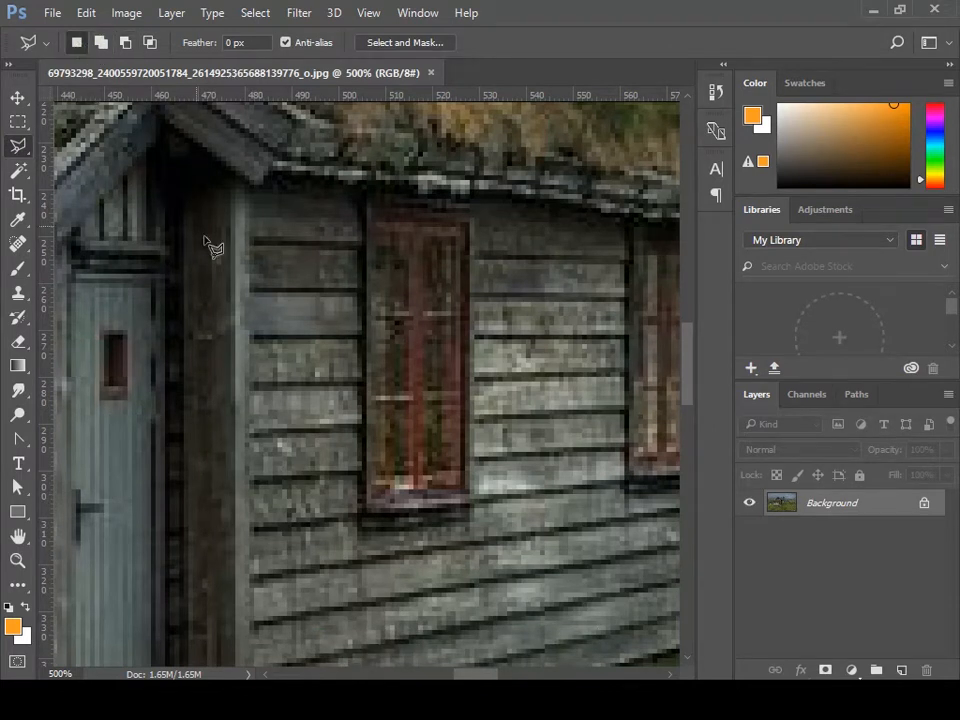
pyautogui.click(378, 496)
pyautogui.keyDown('shift'); pyautogui.click(378, 237); pyautogui.keyUp('shift')
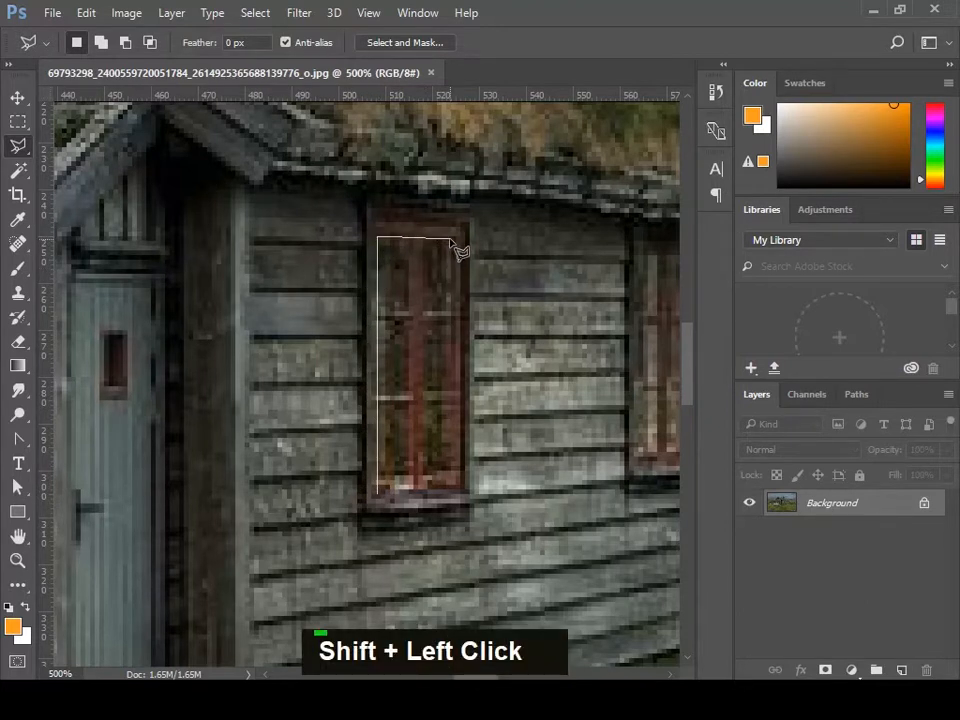
pyautogui.keyDown('shift'); pyautogui.click(452, 238); pyautogui.keyUp('shift')
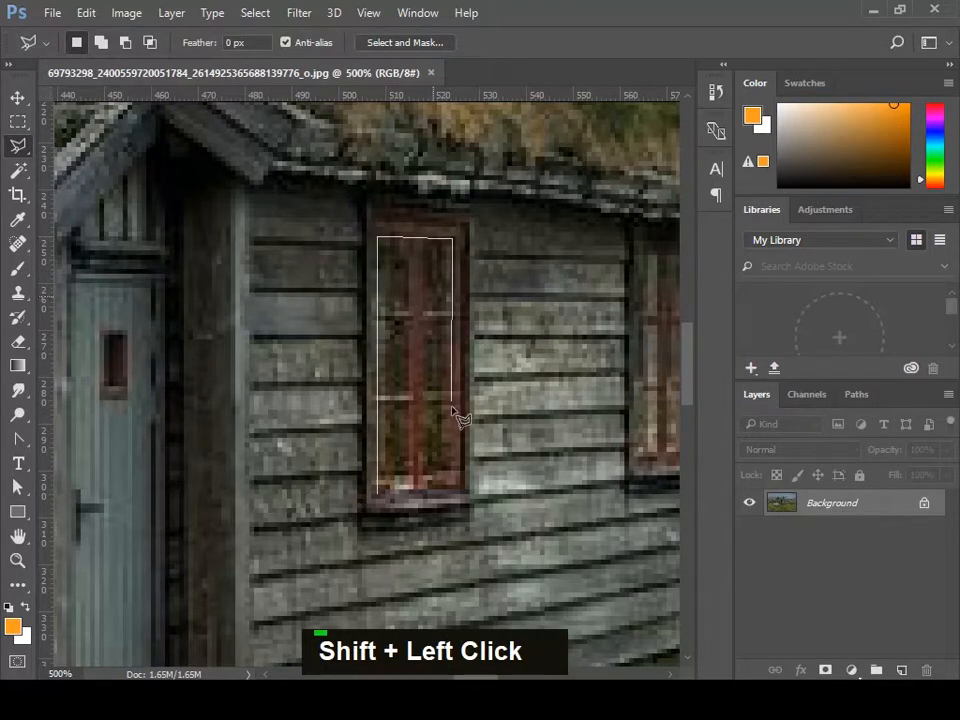
pyautogui.keyDown('shift'); pyautogui.click(463, 495); pyautogui.keyUp('shift')
pyautogui.keyDown('shift'); pyautogui.click(378, 496); pyautogui.keyUp('shift')
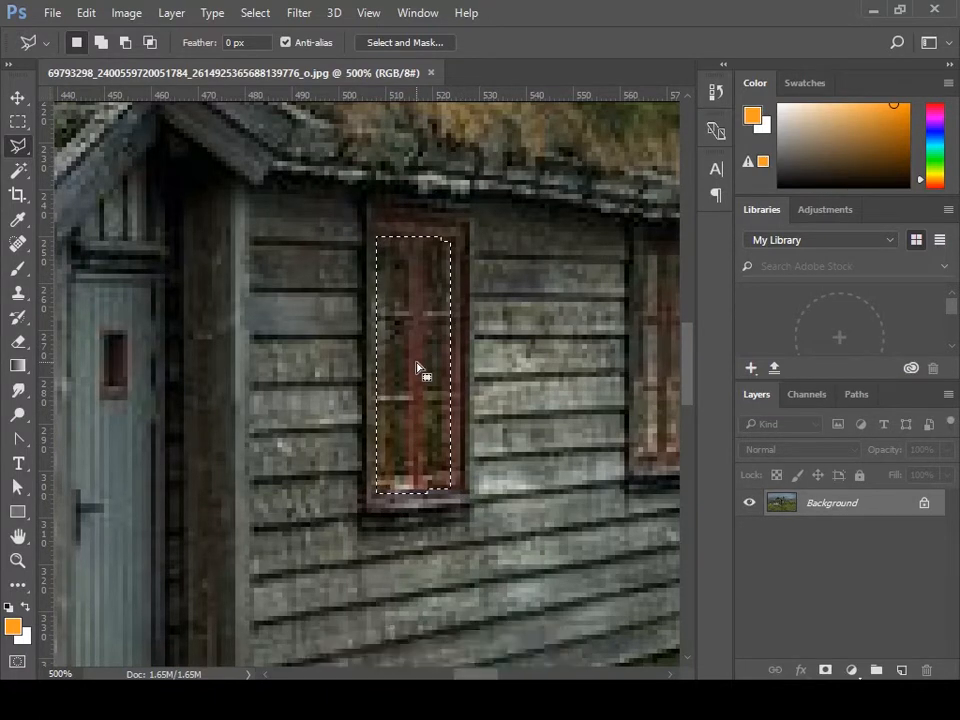
pyautogui.press('Right')
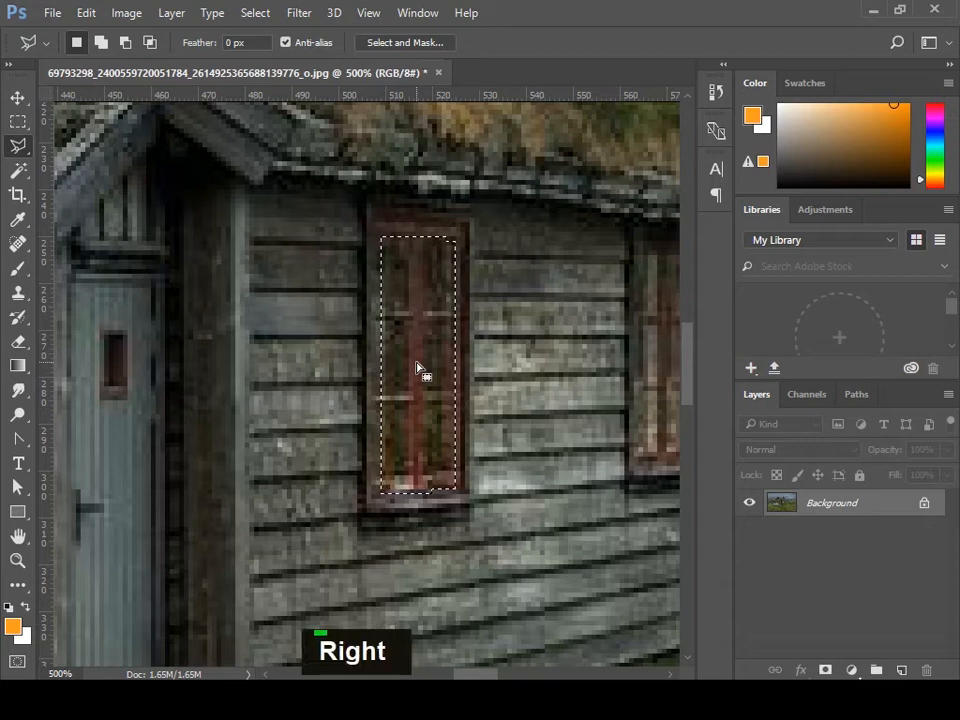
# - Subtract the two horizontal bars of the tall red window from the selection with the Polygonal Lasso
pyautogui.click(125, 44)
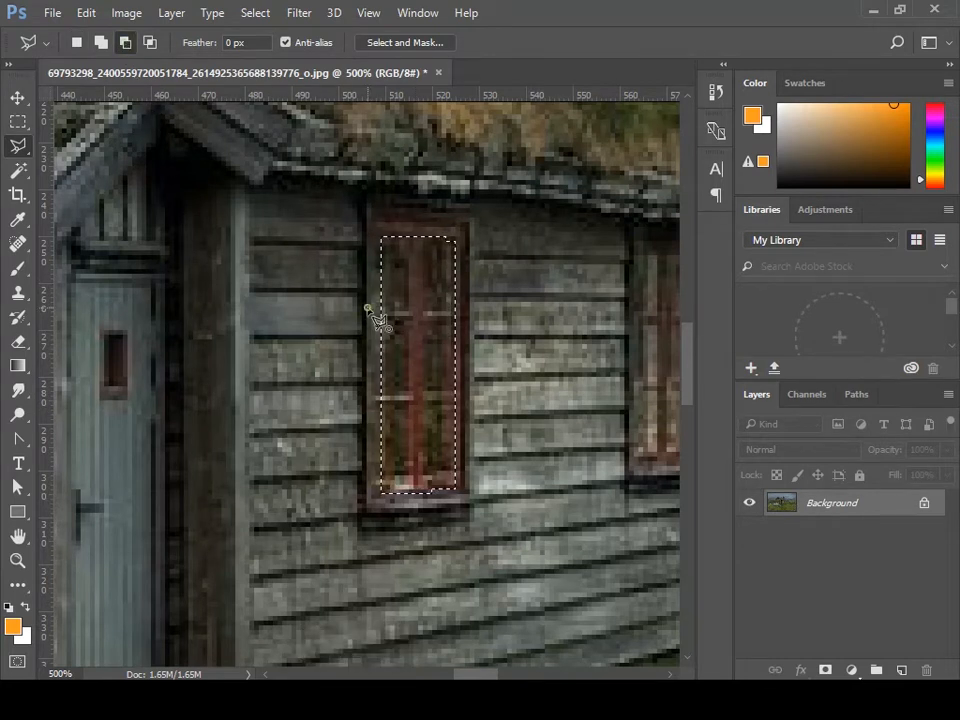
pyautogui.keyDown('shift'); pyautogui.click(461, 311); pyautogui.keyUp('shift')
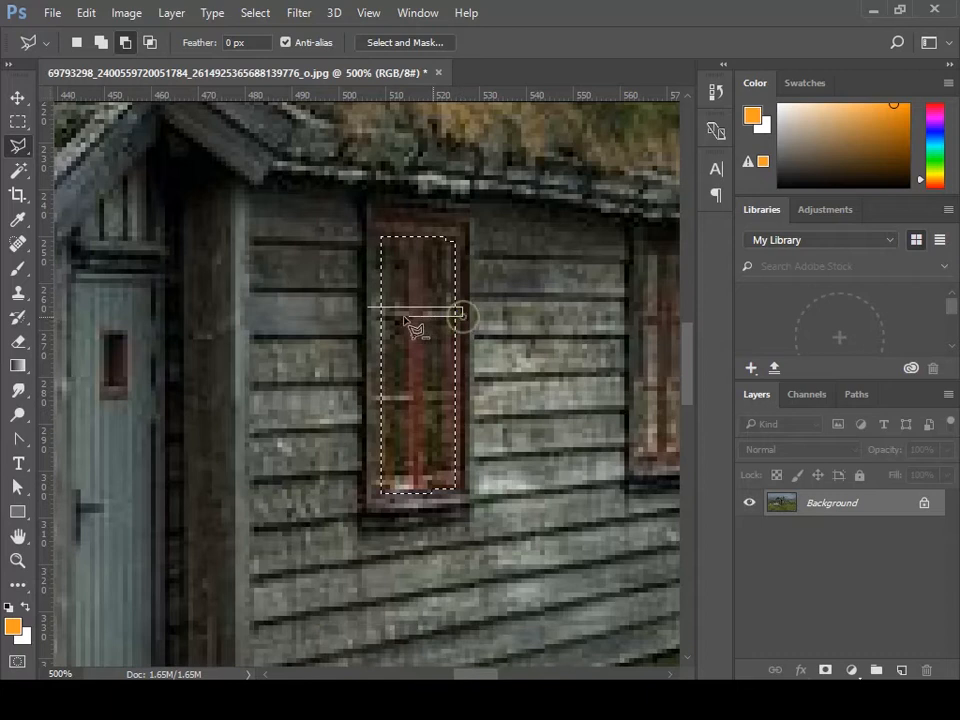
pyautogui.keyDown('shift'); pyautogui.click(368, 320); pyautogui.keyUp('shift')
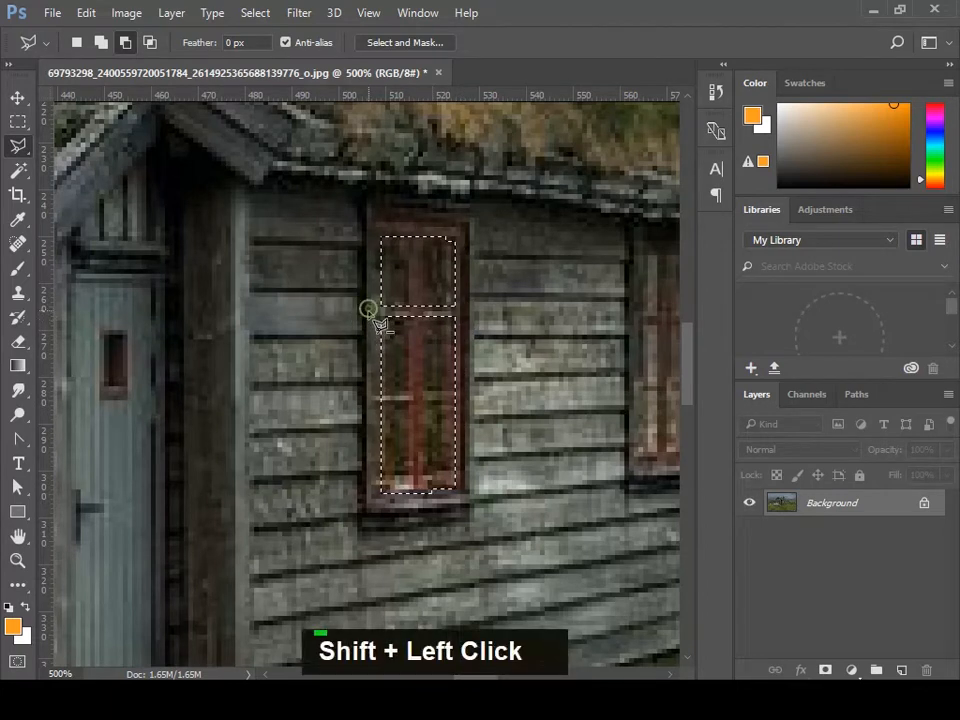
pyautogui.keyDown('shift'); pyautogui.click(373, 397); pyautogui.keyUp('shift')
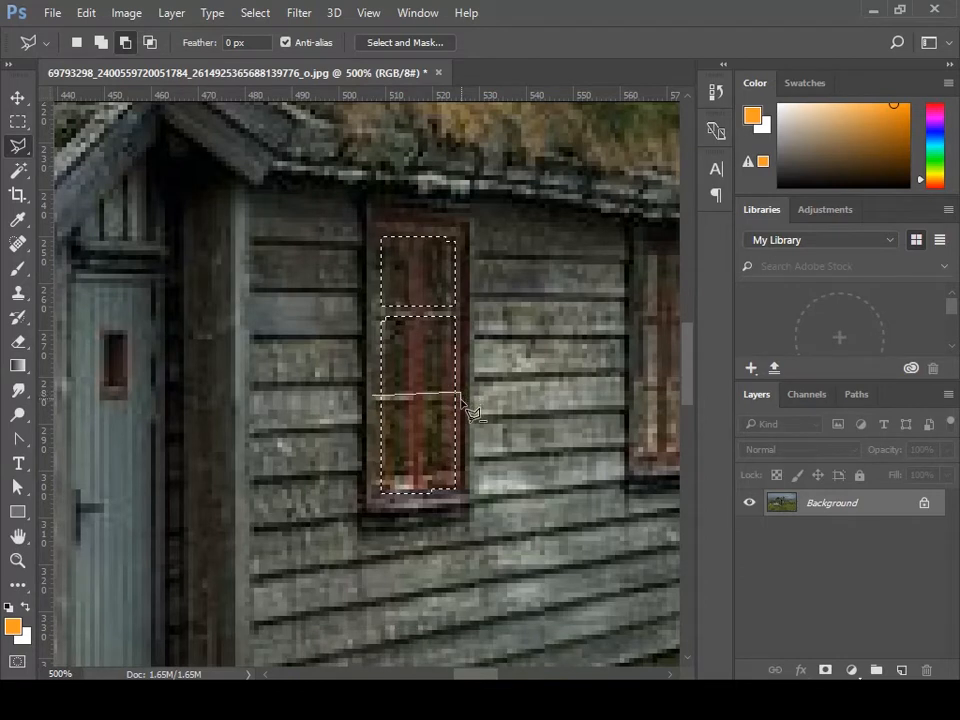
pyautogui.keyDown('shift'); pyautogui.click(373, 404); pyautogui.keyUp('shift')
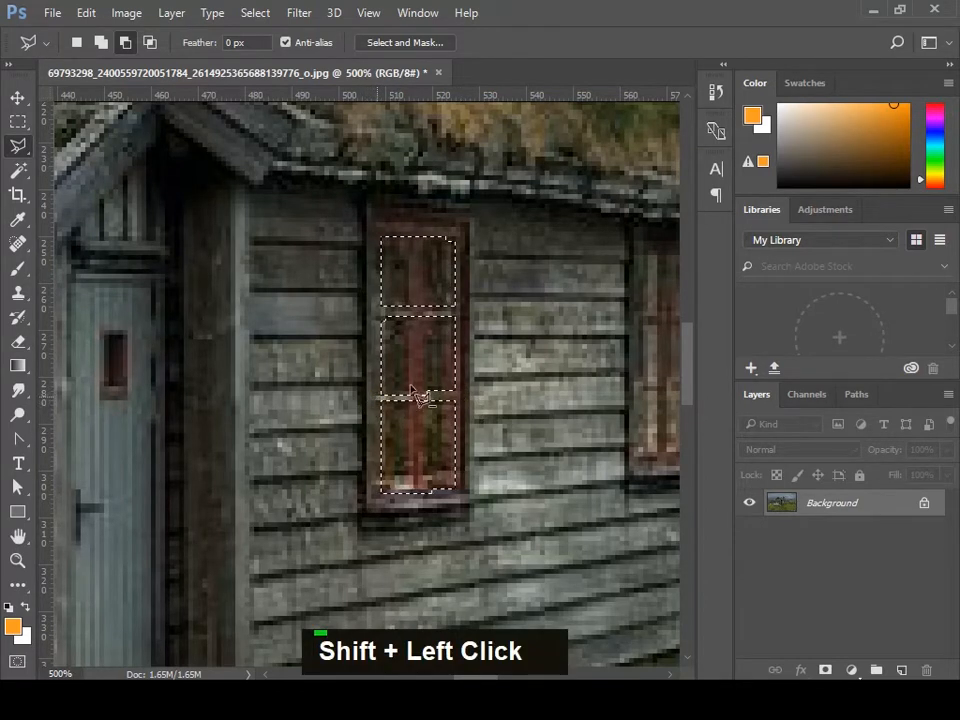
# - Subtract the central vertical bar of the tall red window from the selection, along its full height
pyautogui.keyDown('shift'); pyautogui.click(410, 233); pyautogui.keyUp('shift')
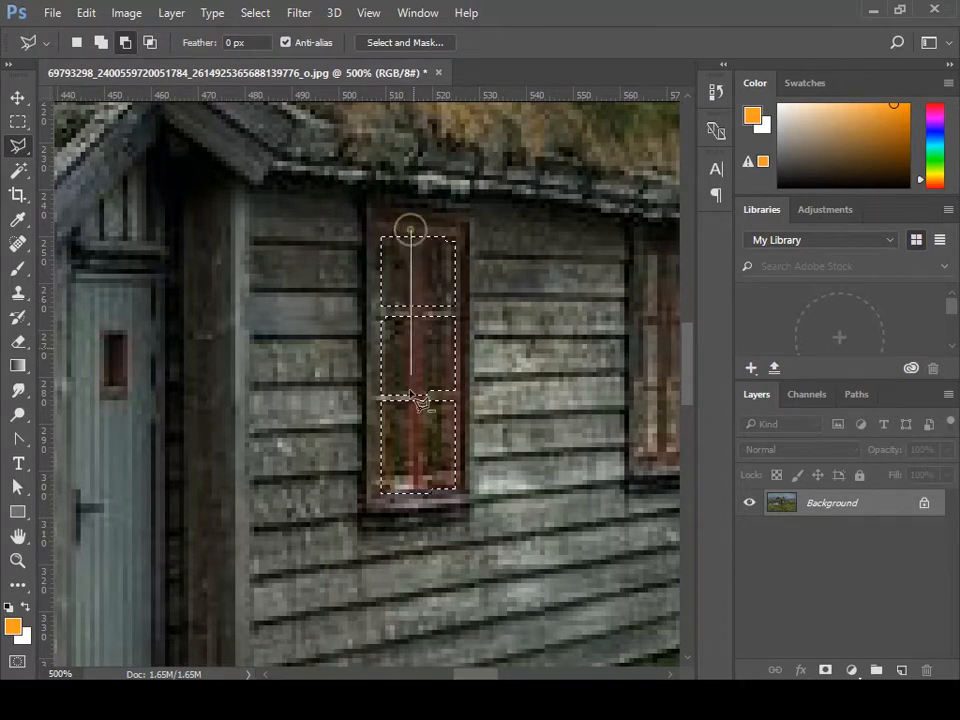
pyautogui.keyDown('shift'); pyautogui.click(414, 500); pyautogui.keyUp('shift')
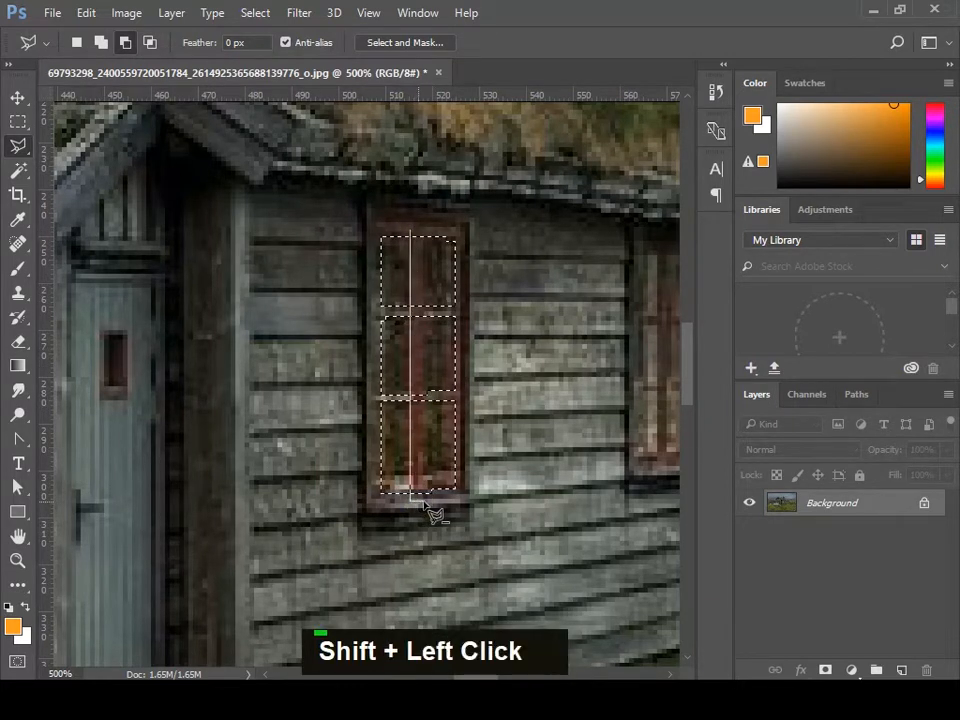
pyautogui.keyDown('shift'); pyautogui.click(410, 233); pyautogui.keyUp('shift')
# - Add the rectangular glass area of the small gable window to the existing selection with the Polygonal Lasso
pyautogui.keyDown('alt'); pyautogui.scroll(-5, 452, 374); pyautogui.keyUp('alt')
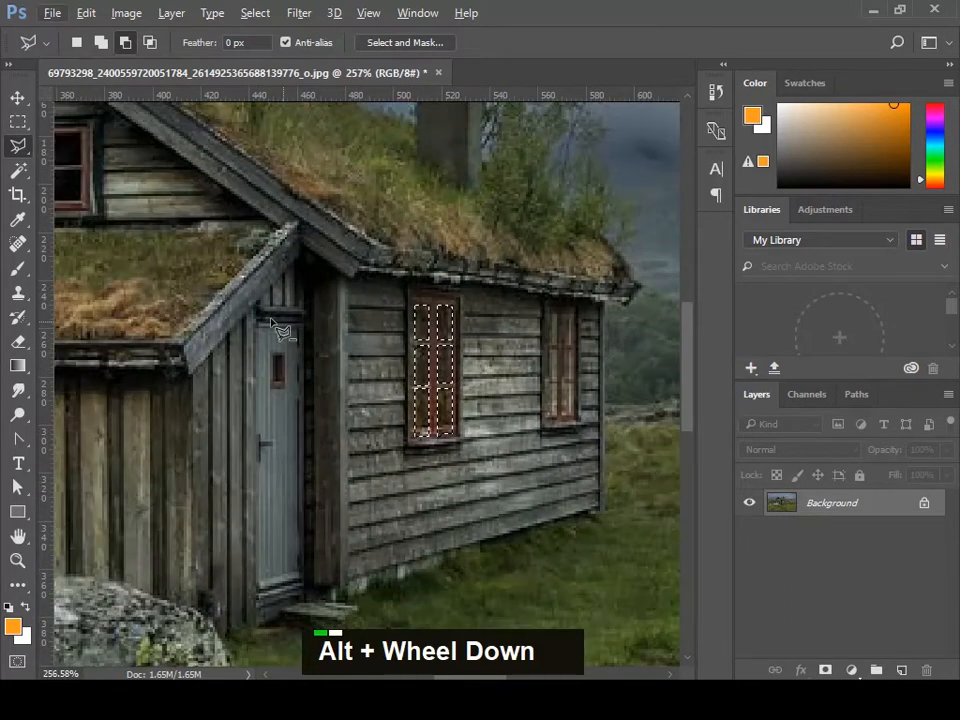
pyautogui.click(20, 97)
pyautogui.press('space')
pyautogui.moveTo(205, 199); pyautogui.dragTo(388, 306)
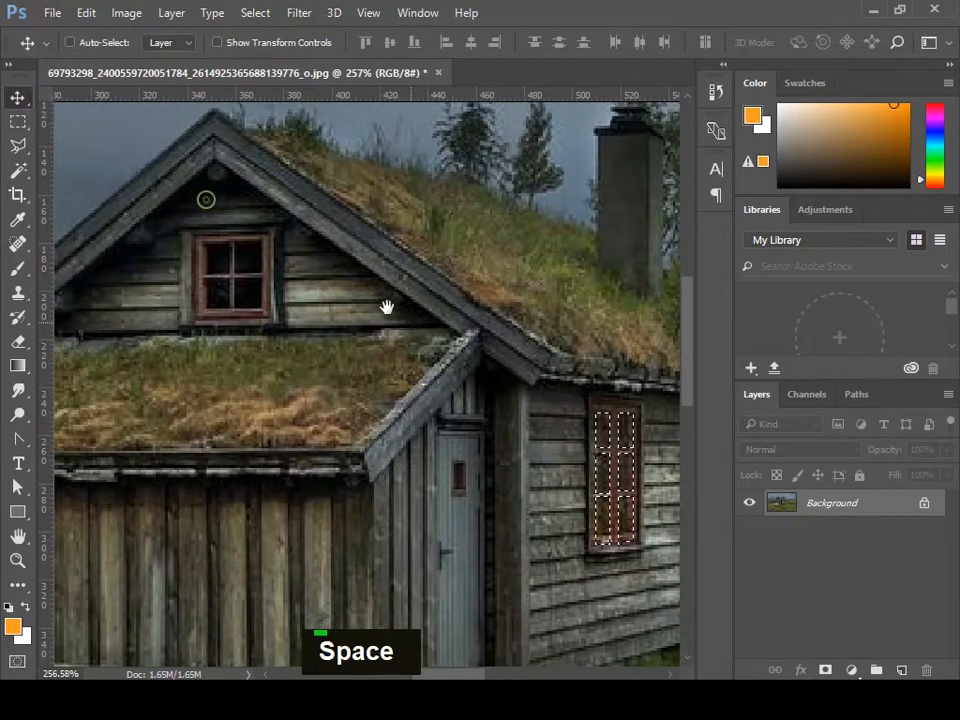
pyautogui.keyDown('alt'); pyautogui.scroll(4, 192, 263); pyautogui.keyUp('alt')
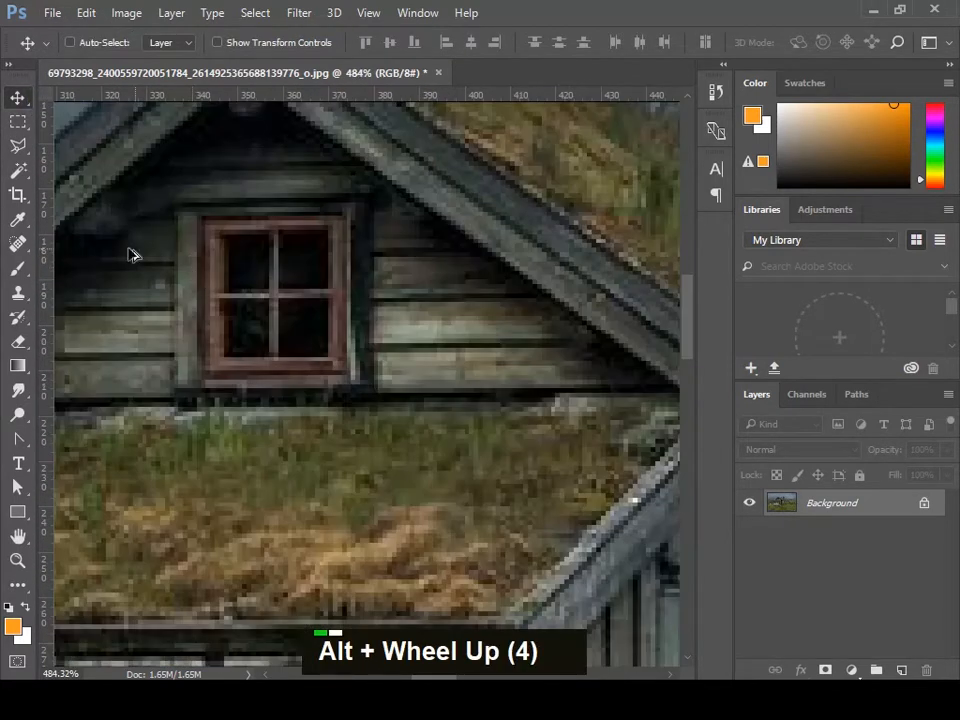
pyautogui.click(18, 144)
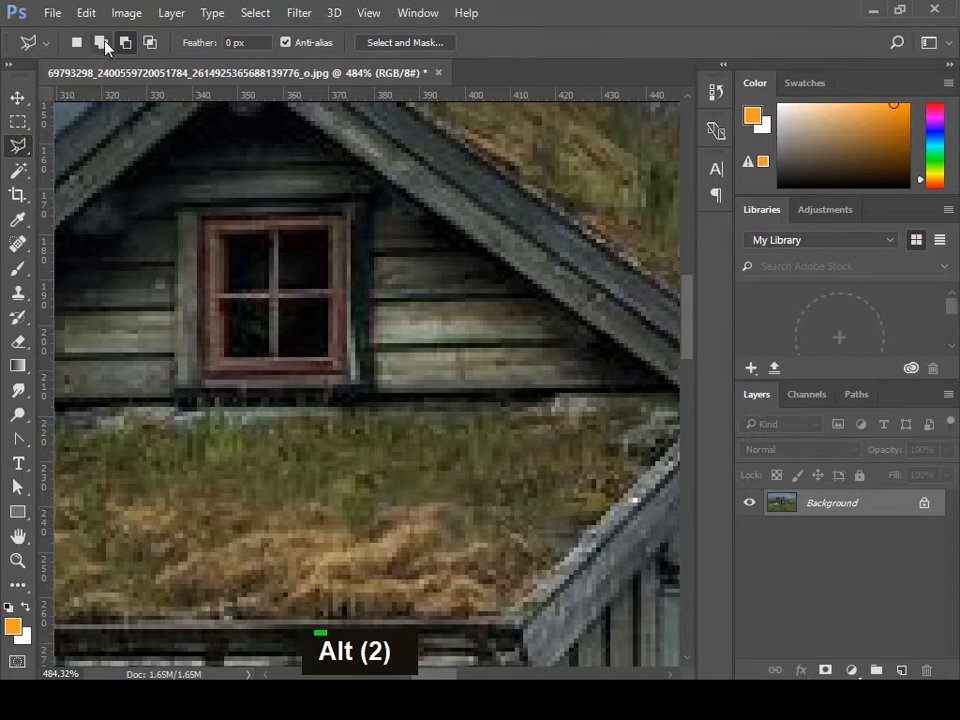
pyautogui.click(102, 42)
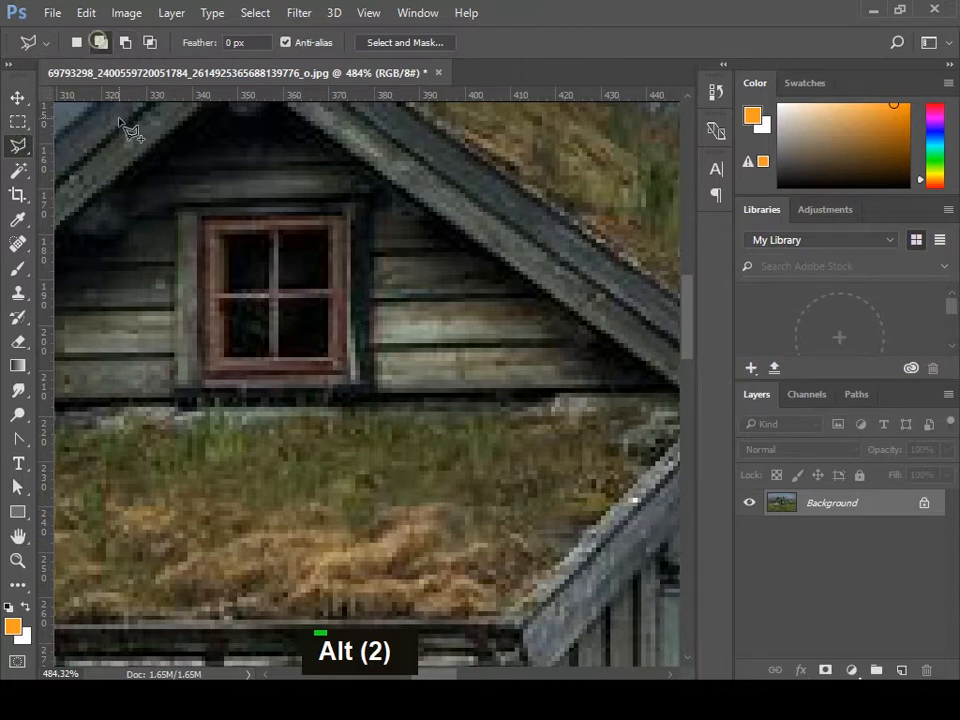
pyautogui.click(219, 234)
pyautogui.press('shift')
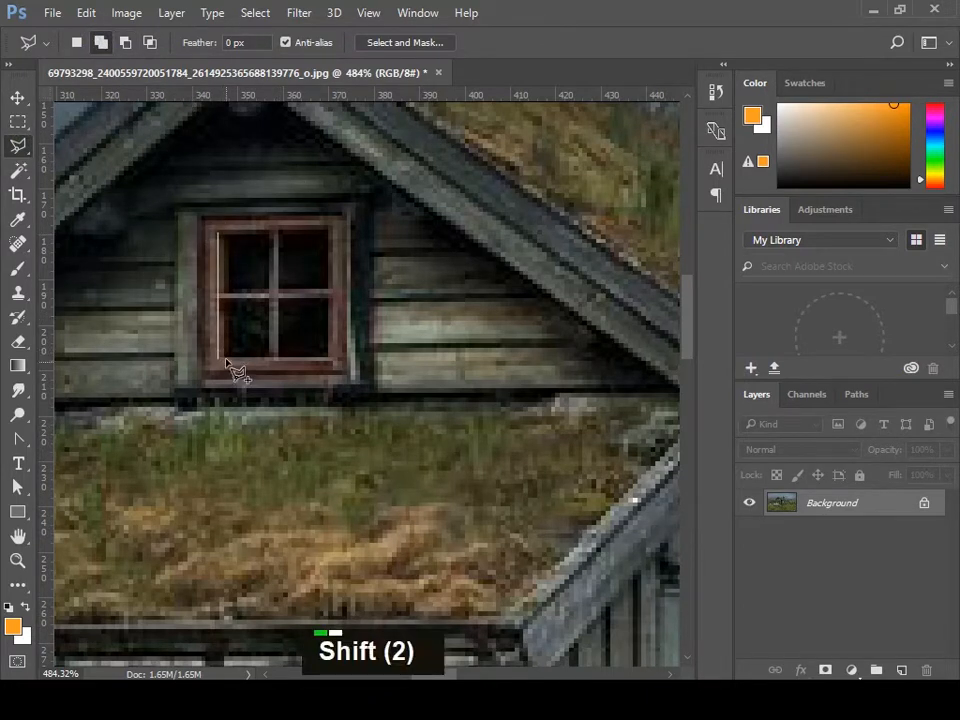
pyautogui.keyDown('shift'); pyautogui.click(224, 360); pyautogui.keyUp('shift')
pyautogui.press('shift')
pyautogui.keyDown('shift'); pyautogui.click(330, 359); pyautogui.keyUp('shift')
pyautogui.keyDown('shift'); pyautogui.click(331, 225); pyautogui.keyUp('shift')
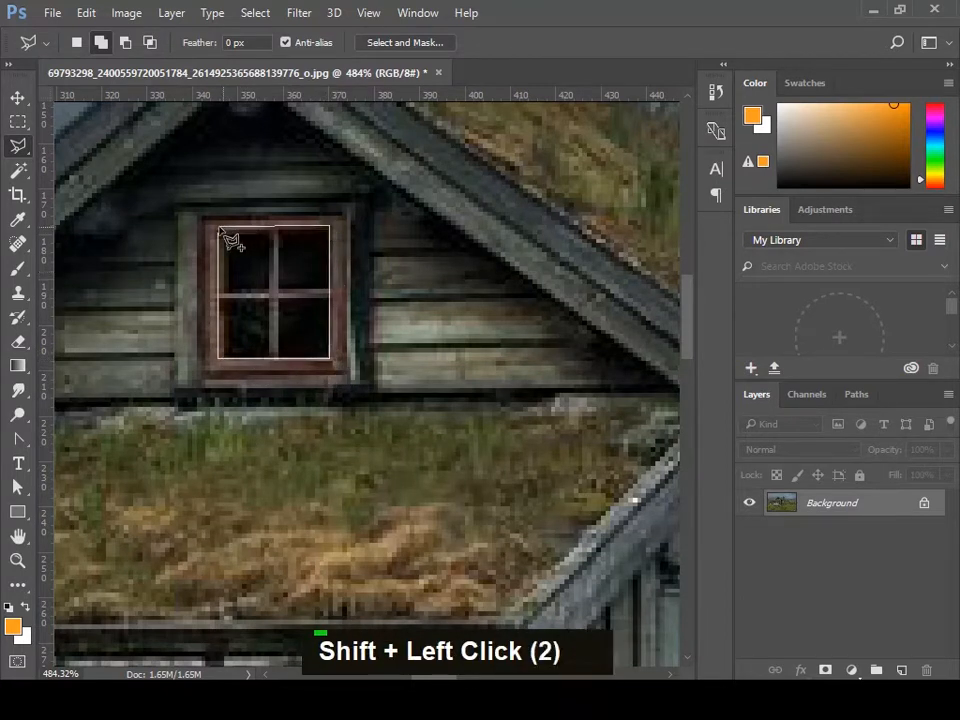
pyautogui.press('shift')
pyautogui.keyDown('shift'); pyautogui.click(218, 225); pyautogui.keyUp('shift')
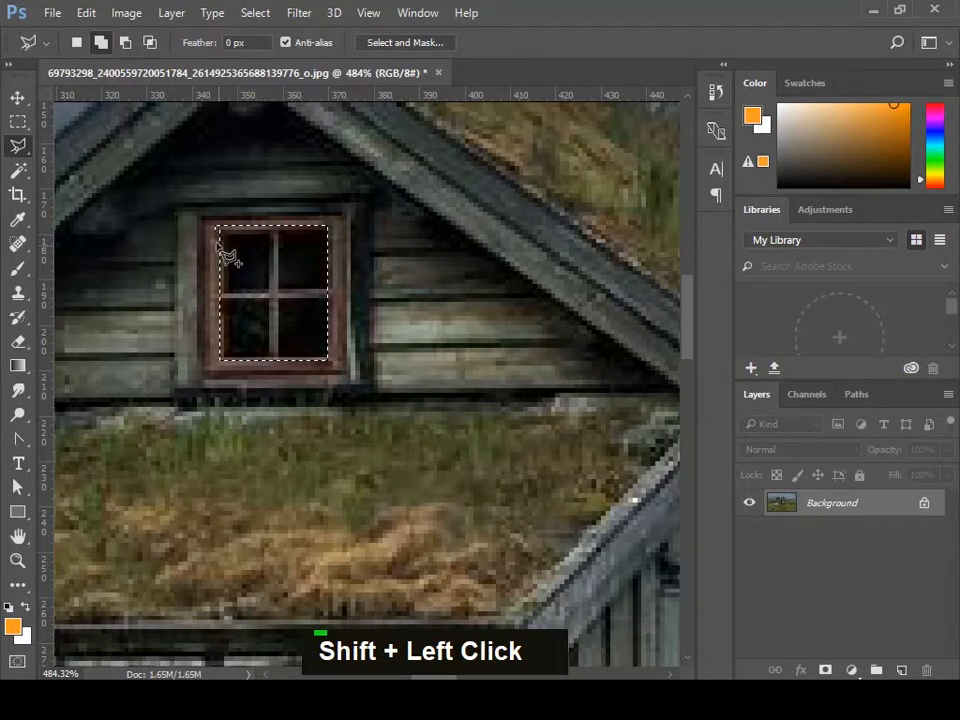
# - Subtract the vertical centre bar of the gable window from the selection with the Polygonal Lasso
pyautogui.click(125, 43)
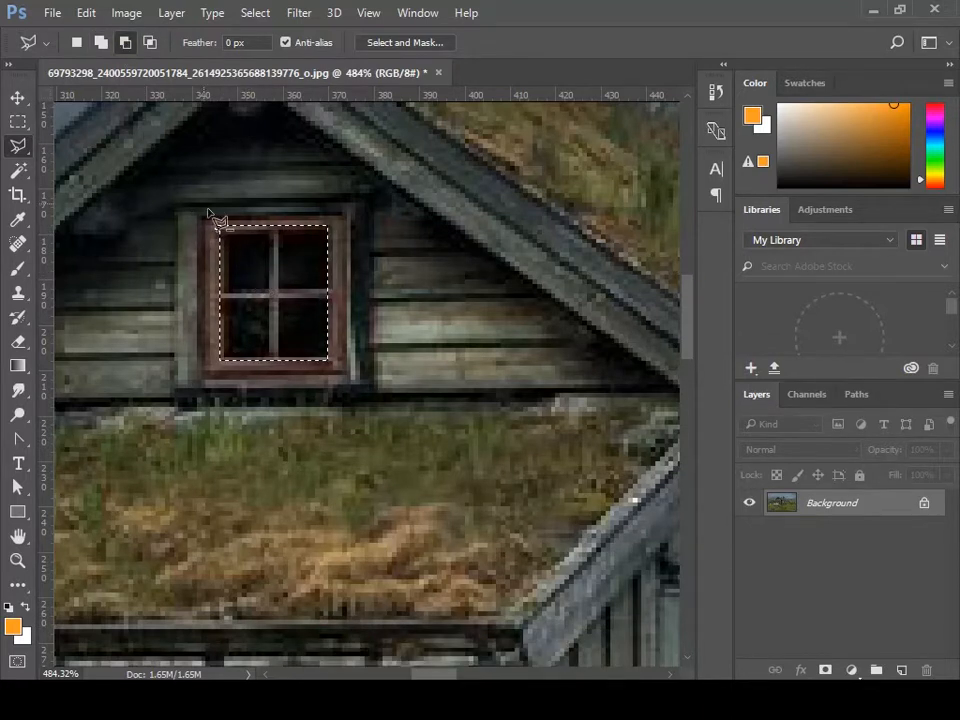
pyautogui.click(271, 222)
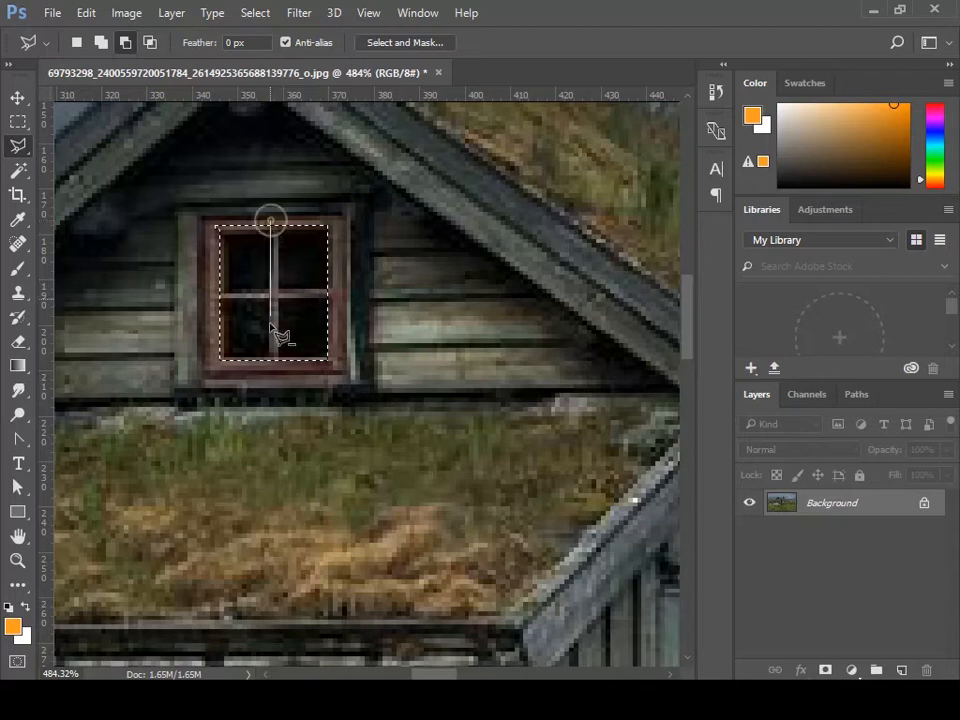
pyautogui.keyDown('shift'); pyautogui.click(274, 369); pyautogui.keyUp('shift')
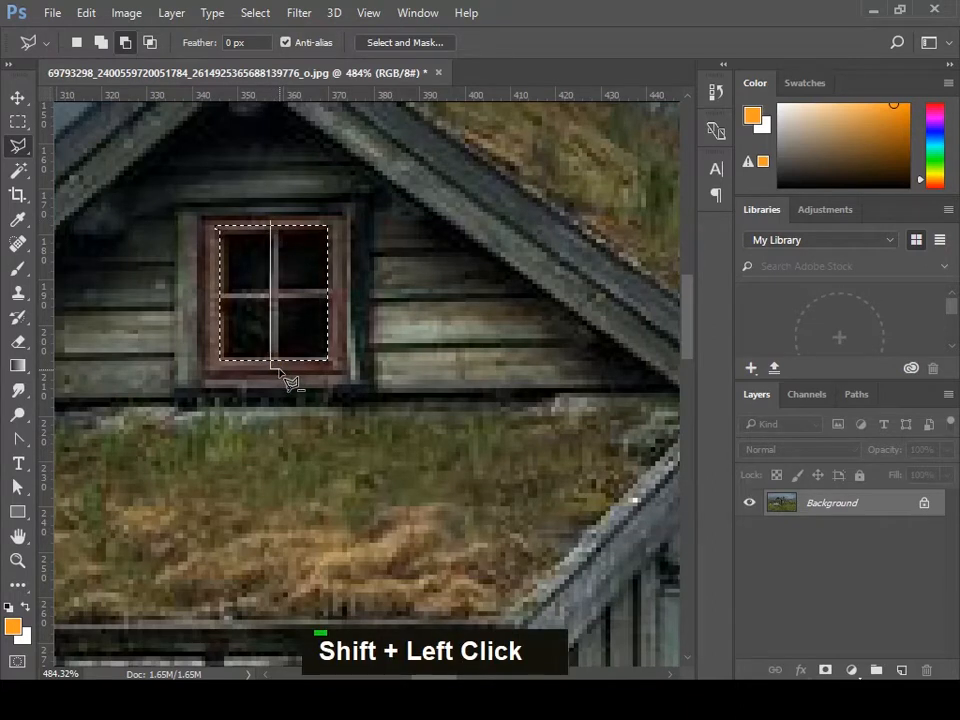
pyautogui.keyDown('shift'); pyautogui.click(280, 202); pyautogui.keyUp('shift')
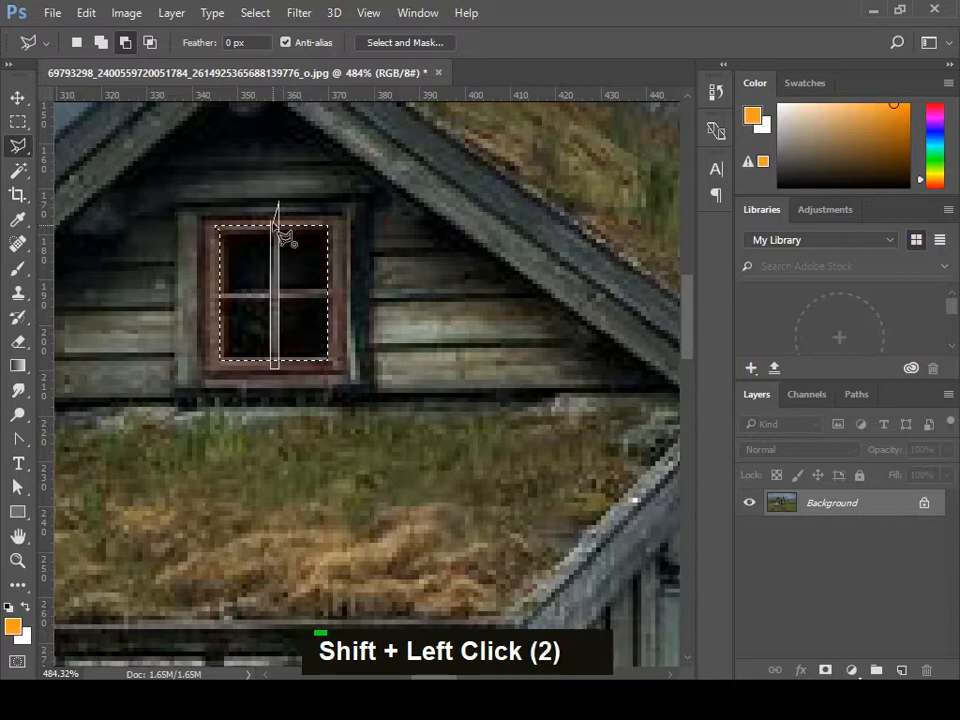
pyautogui.click(279, 226)
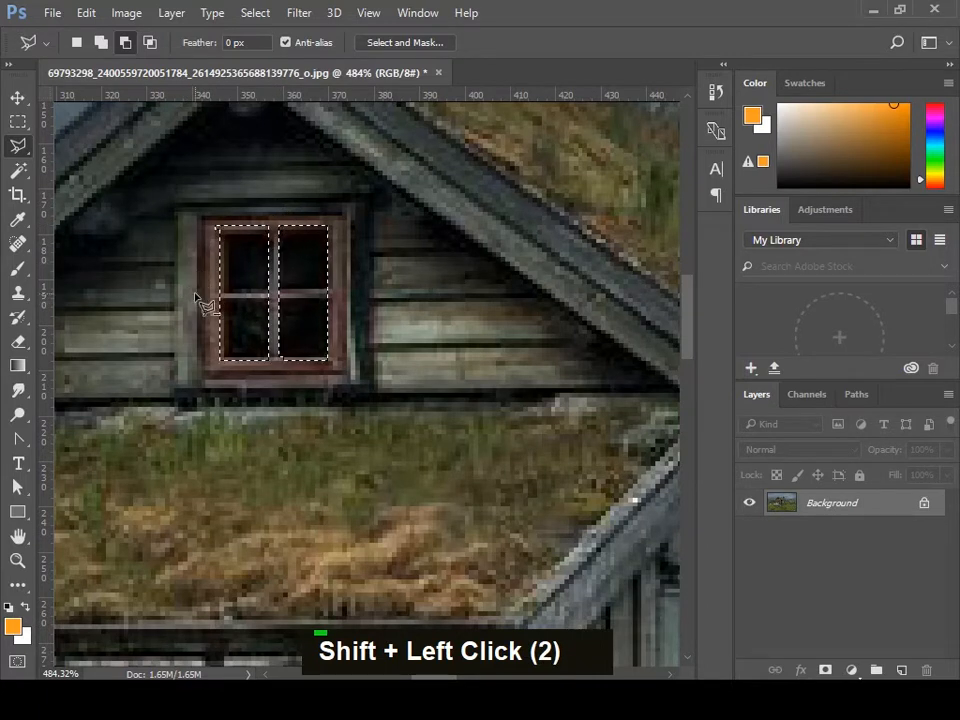
# - Subtract the gable window's horizontal centre bar from the selection across the full window width with the Polygonal Lasso
pyautogui.keyDown('shift'); pyautogui.click(207, 294); pyautogui.keyUp('shift')
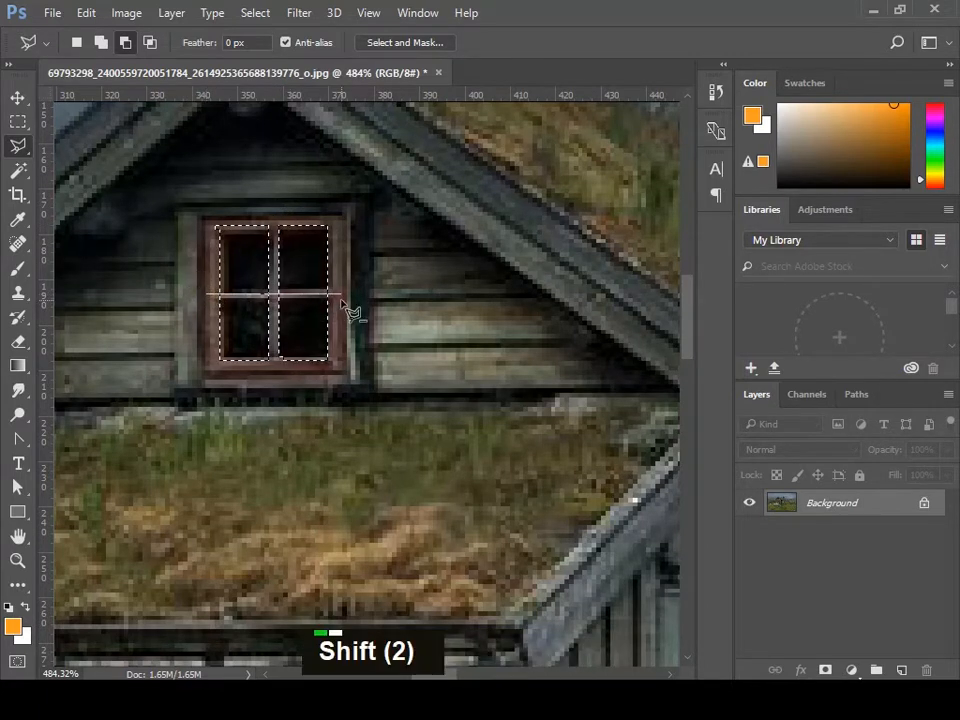
pyautogui.keyDown('shift'); pyautogui.click(345, 292); pyautogui.keyUp('shift')
pyautogui.keyDown('shift'); pyautogui.click(345, 298); pyautogui.keyUp('shift')
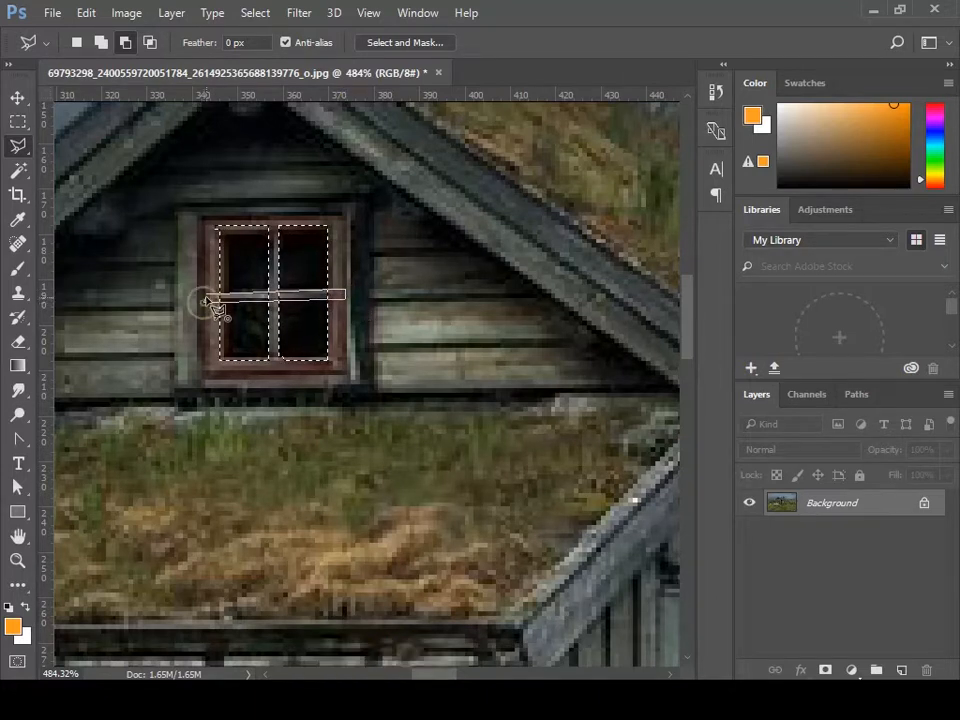
pyautogui.click(209, 297)
# - Create a new empty layer above the background photo, keeping the window panes selected
pyautogui.scroll(-2, 238, 330)
pyautogui.scroll(-2, 238, 330)
pyautogui.scroll(1, 238, 330)
pyautogui.scroll(-1, 238, 330)
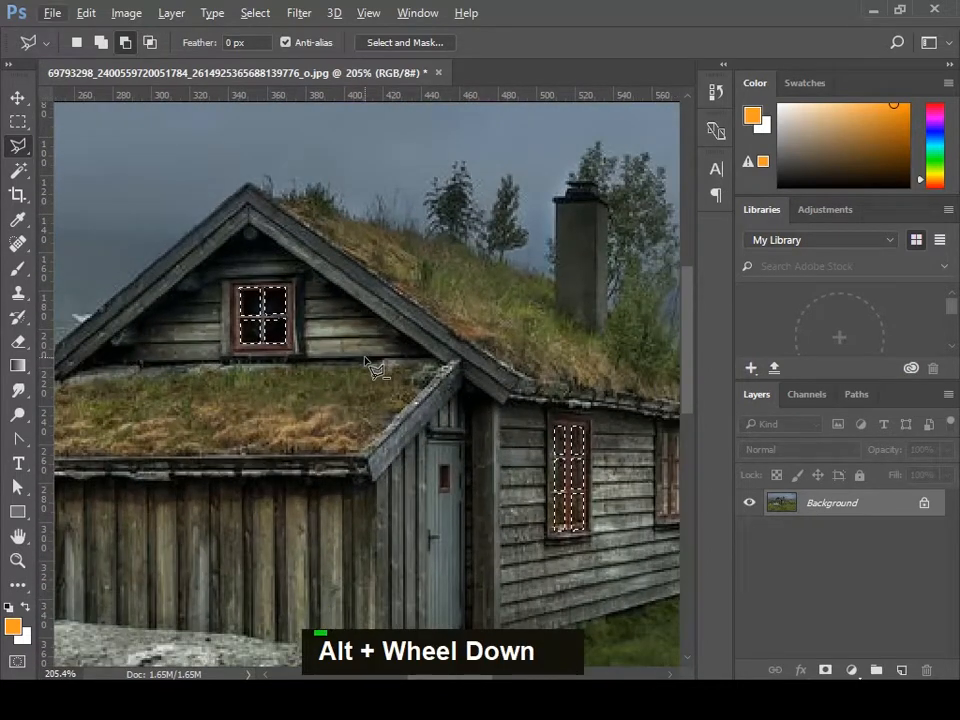
pyautogui.click(902, 670)
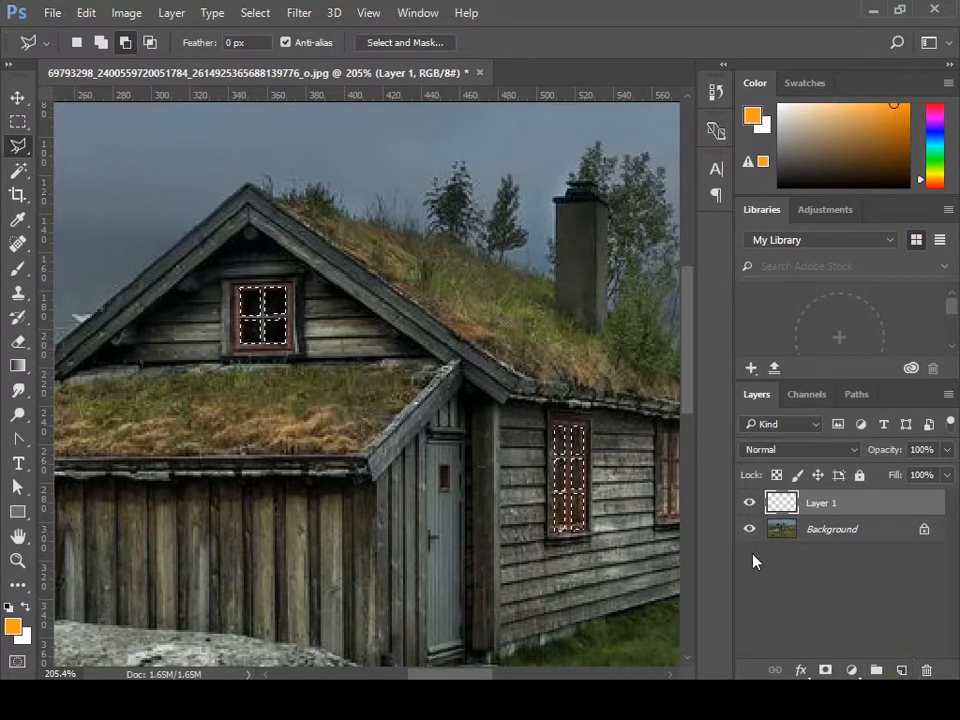
# - Set the foreground colour to the bright warm orange f5ab0c
pyautogui.click(12, 626)
pyautogui.moveTo(600, 292); pyautogui.dragTo(602, 287)
pyautogui.moveTo(645, 493); pyautogui.dragTo(647, 489)
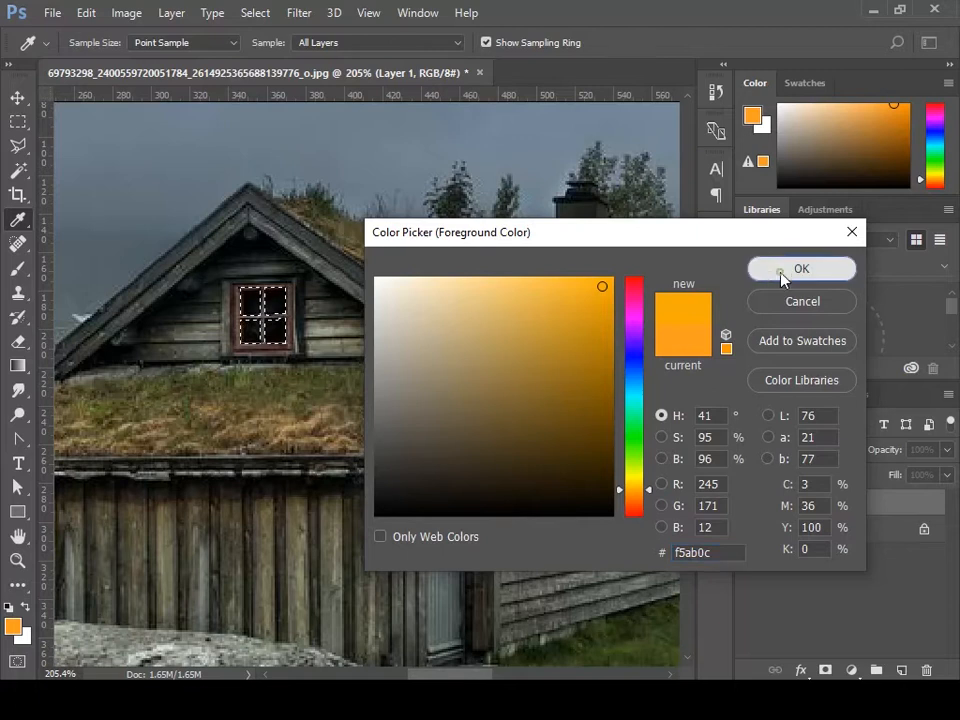
pyautogui.click(784, 276)
pyautogui.press('l')
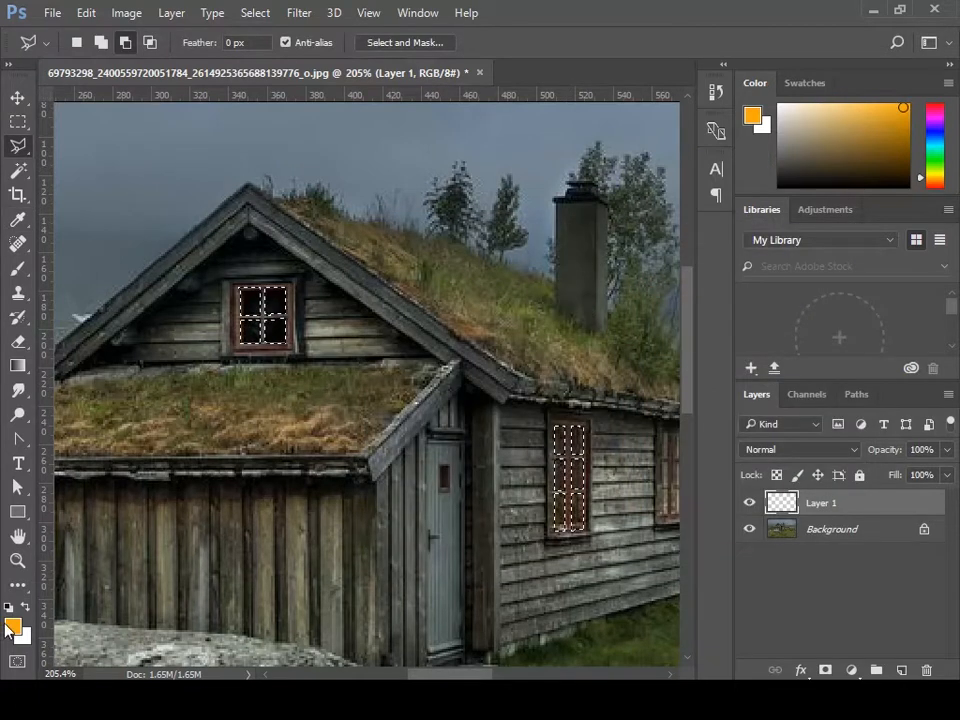
# - Fill the selected window panes on the new layer with the orange foreground colour and deselect
pyautogui.hotkey('alt', 'Delete')
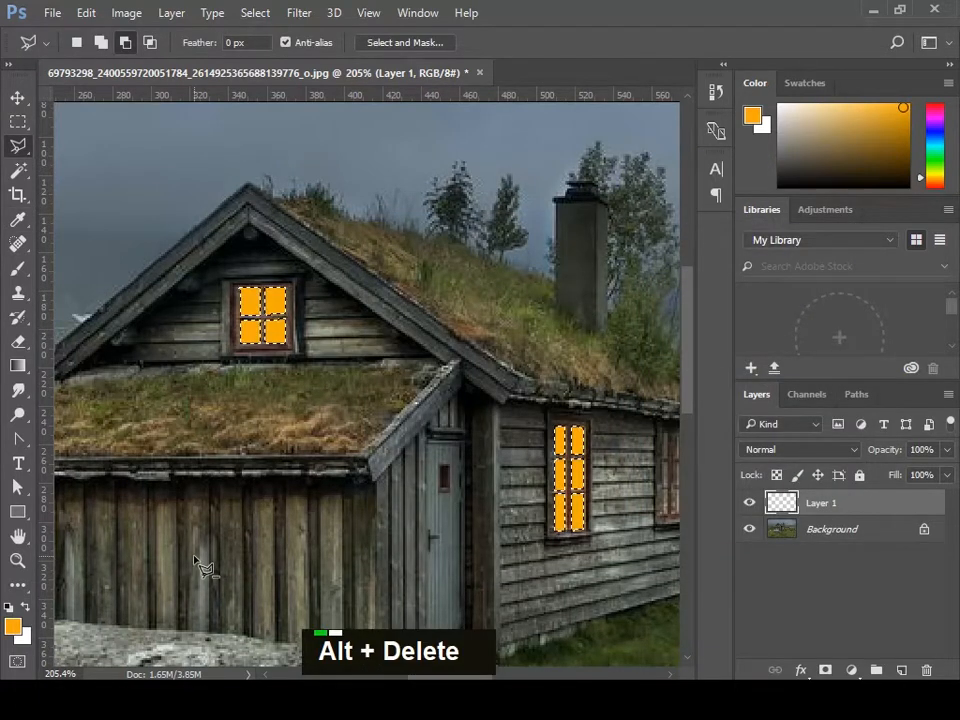
pyautogui.click(17, 98)
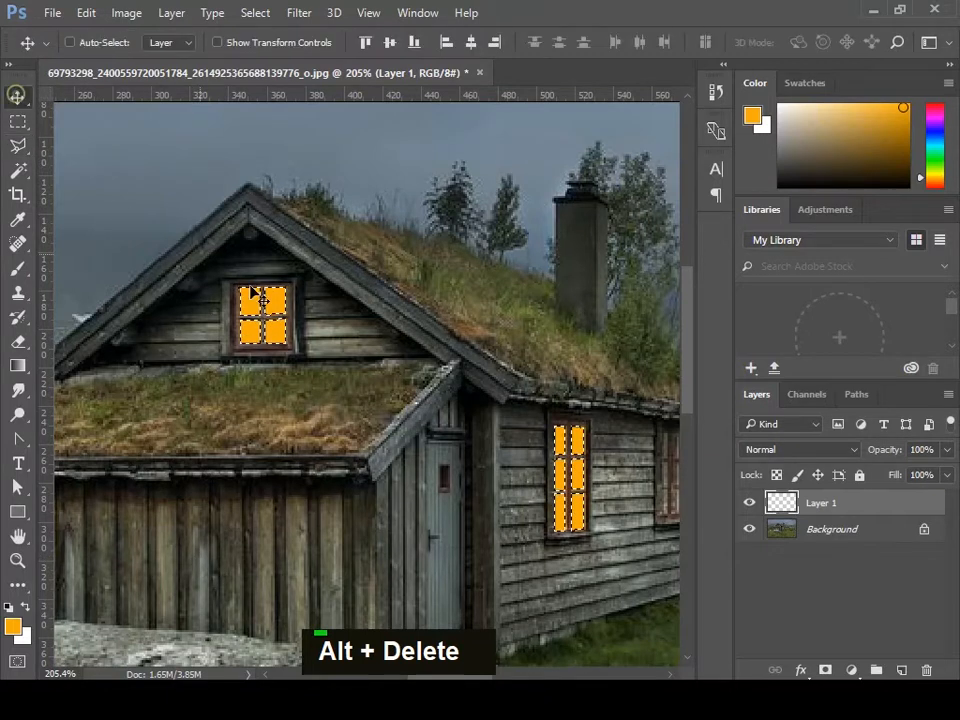
pyautogui.hotkey('ctrl', 'd')
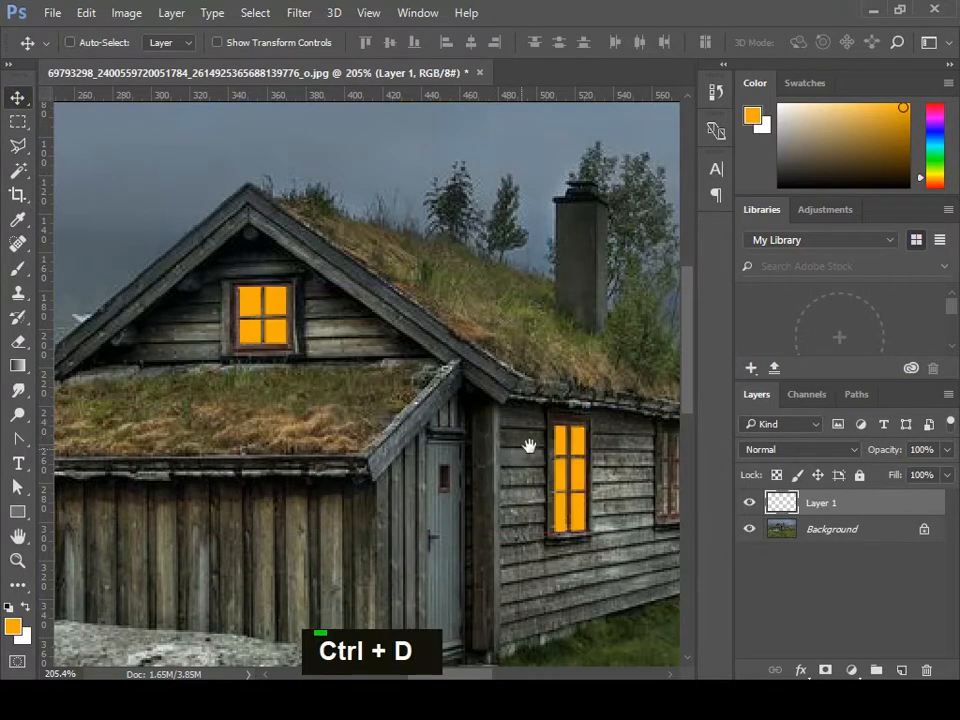
# - Add a Levels adjustment layer directly above the background and lower its white output level to 66 to darken the photo
pyautogui.press('space')
pyautogui.moveTo(540, 439); pyautogui.dragTo(473, 422)
pyautogui.keyDown('ctrl'); pyautogui.click(471, 440); pyautogui.keyUp('ctrl')
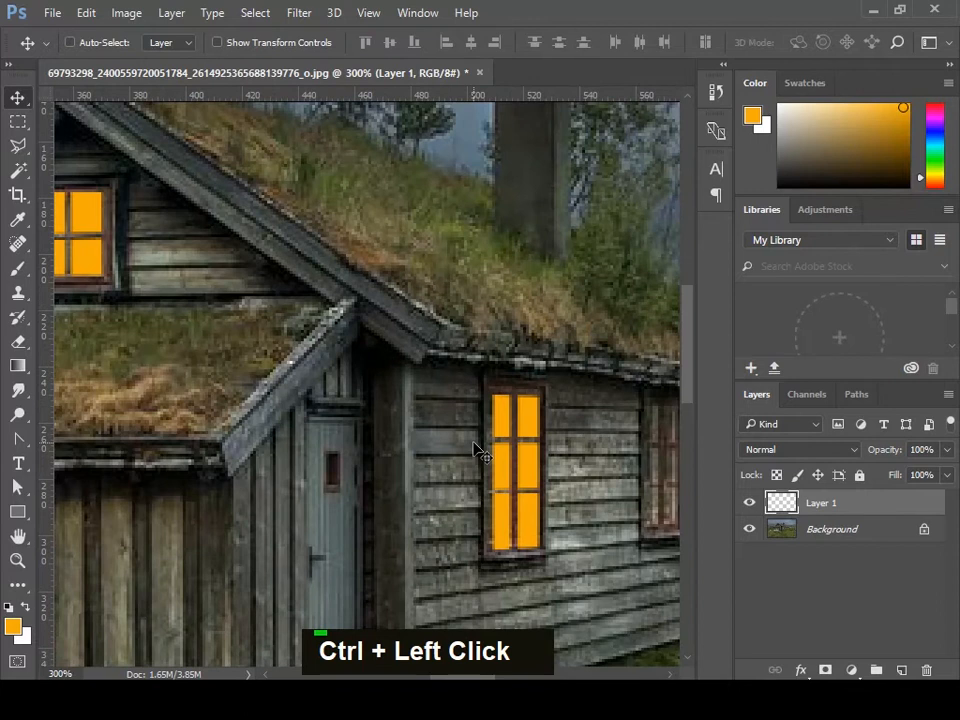
pyautogui.click(808, 532)
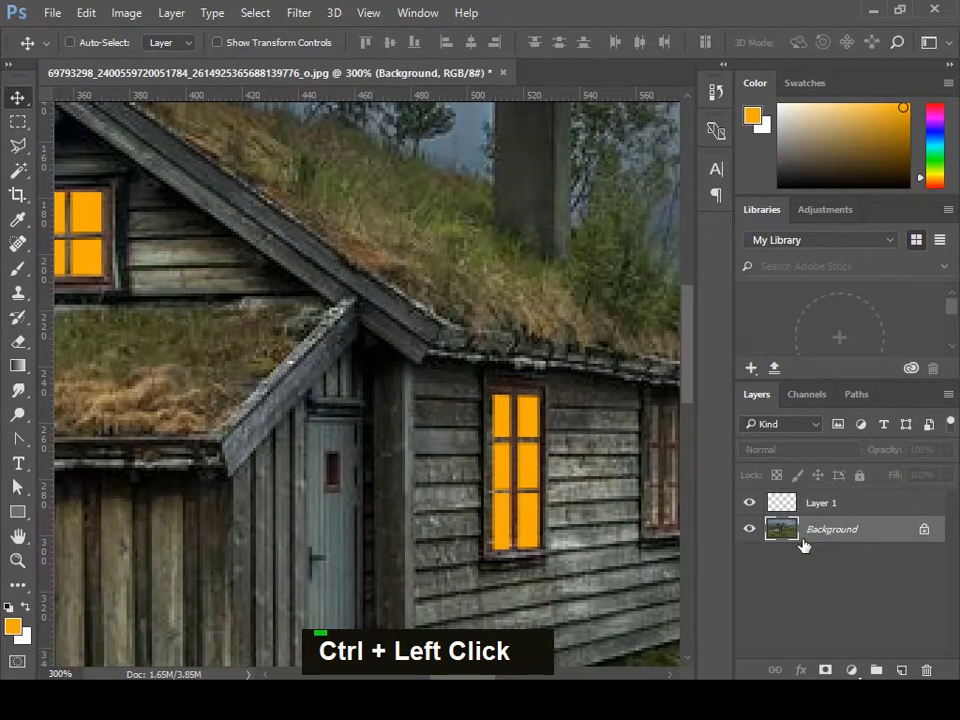
pyautogui.click(850, 669)
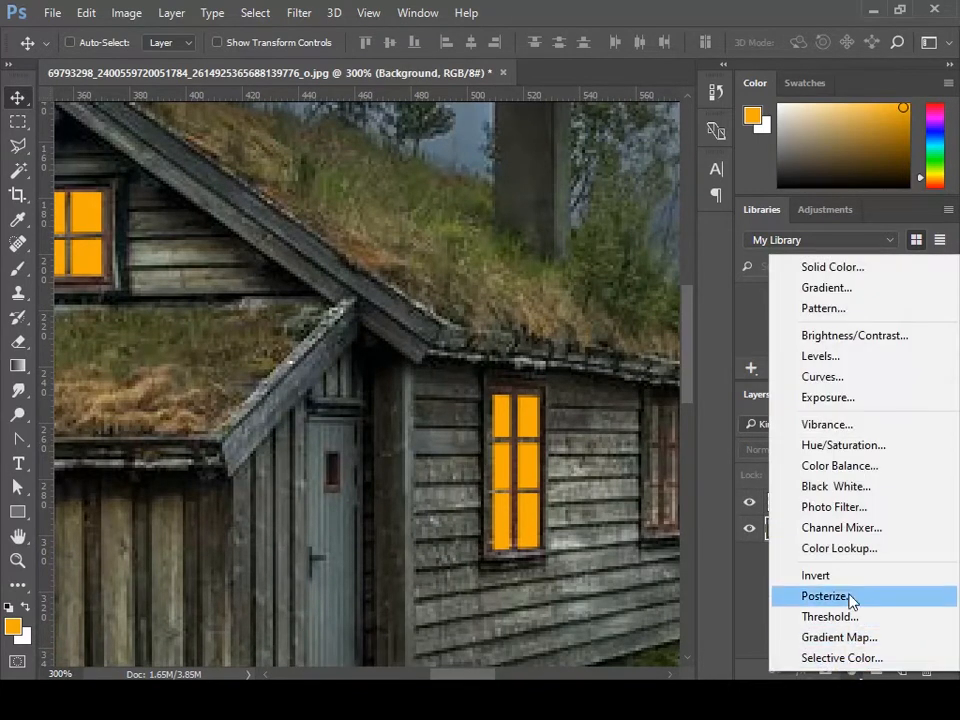
pyautogui.click(849, 358)
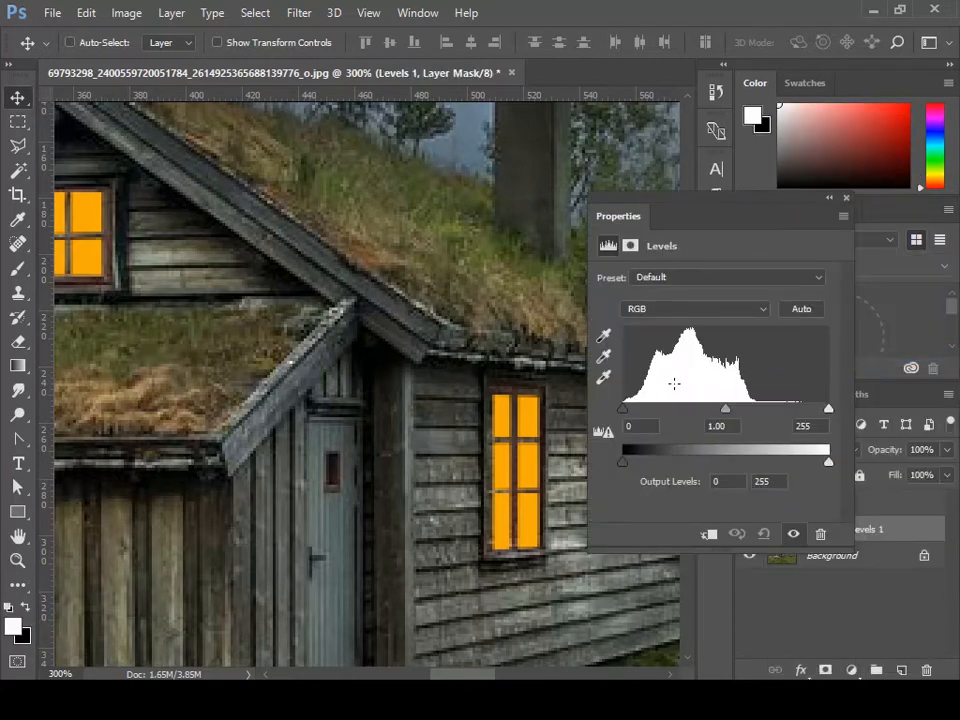
pyautogui.moveTo(828, 465); pyautogui.dragTo(677, 461)
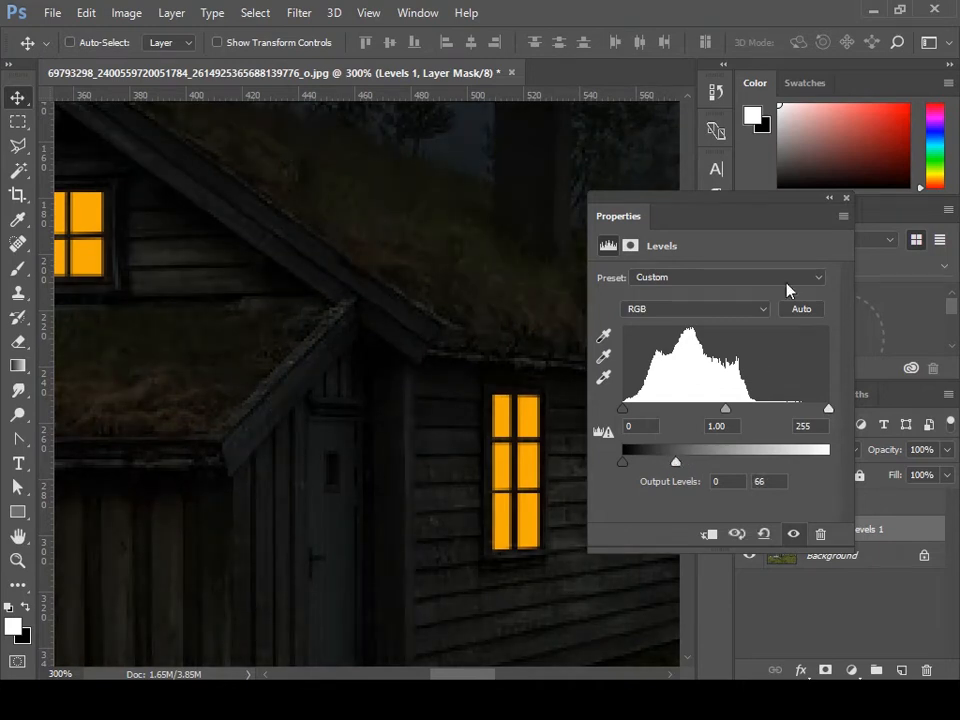
pyautogui.click(846, 199)
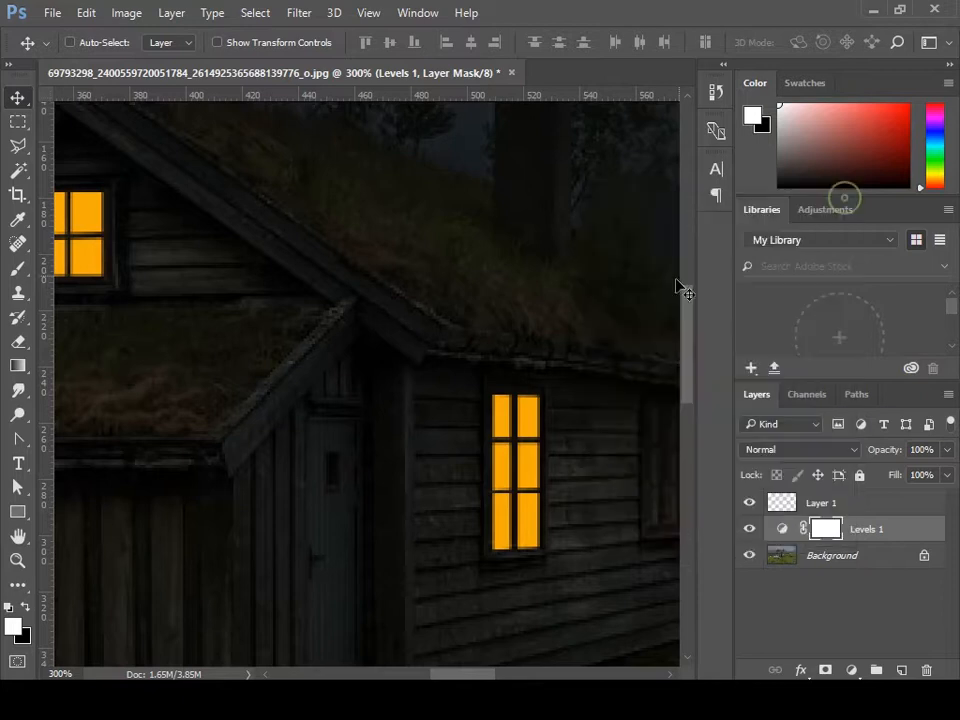
# - Choose the Brush tool with its soft round tip and set the brush opacity to 15%
pyautogui.scroll(-4, 495, 388)
pyautogui.scroll(1, 426, 446)
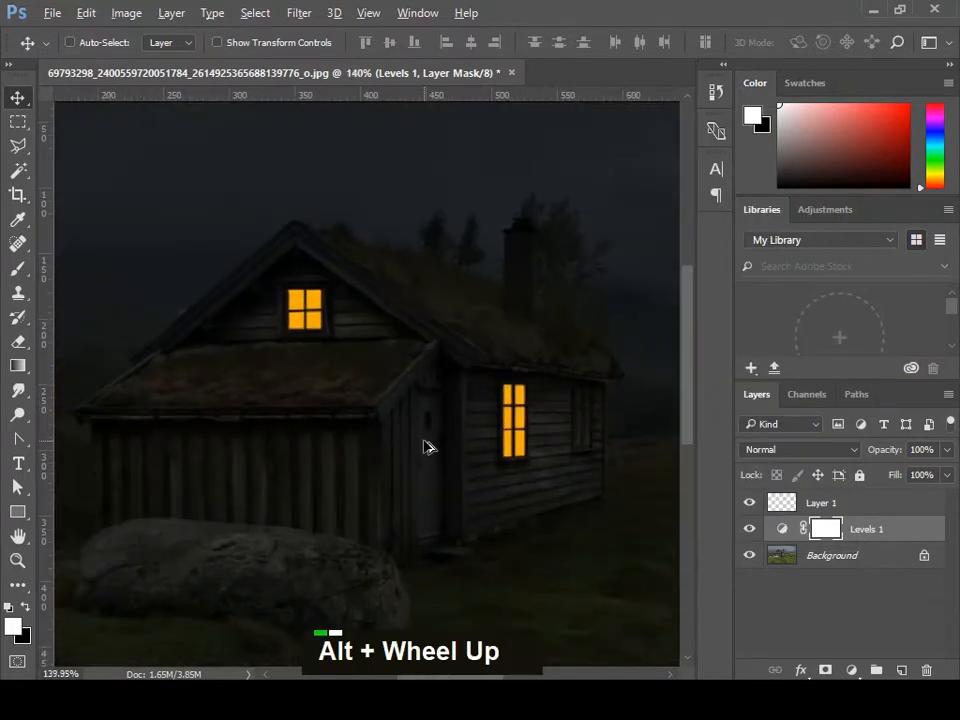
pyautogui.scroll(1, 426, 446)
pyautogui.scroll(-3, 461, 375)
pyautogui.scroll(3, 505, 475)
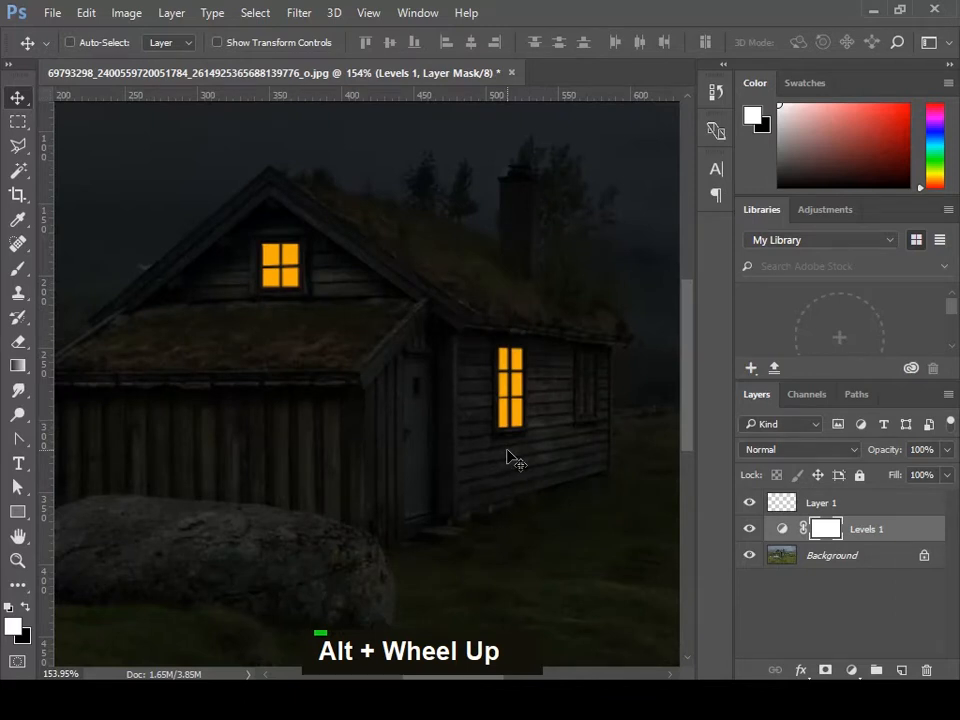
pyautogui.scroll(-3, 476, 424)
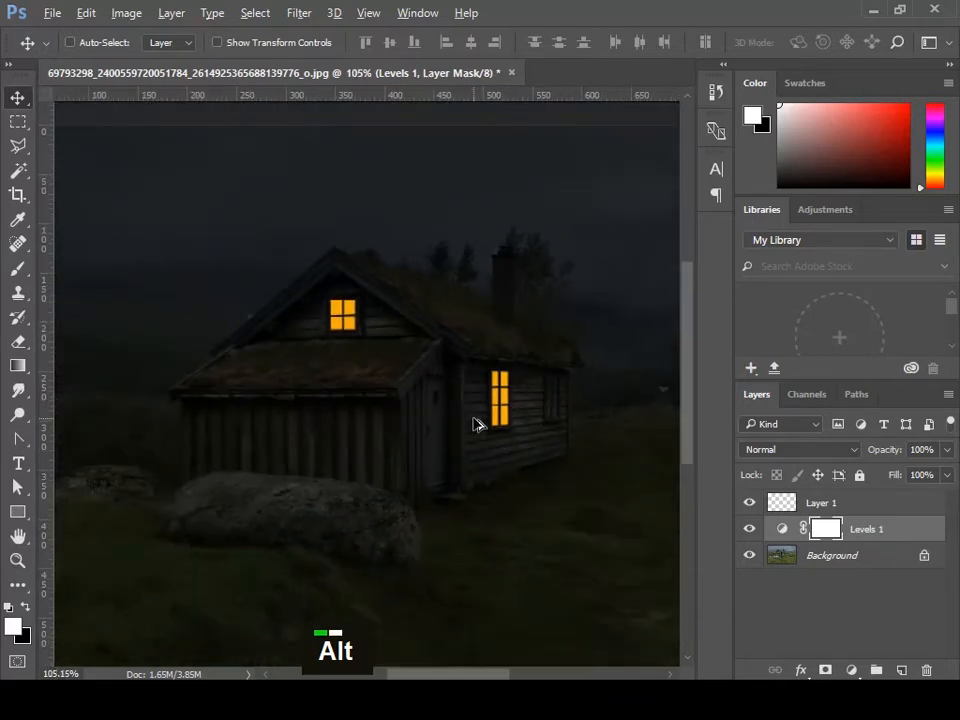
pyautogui.scroll(3, 477, 424)
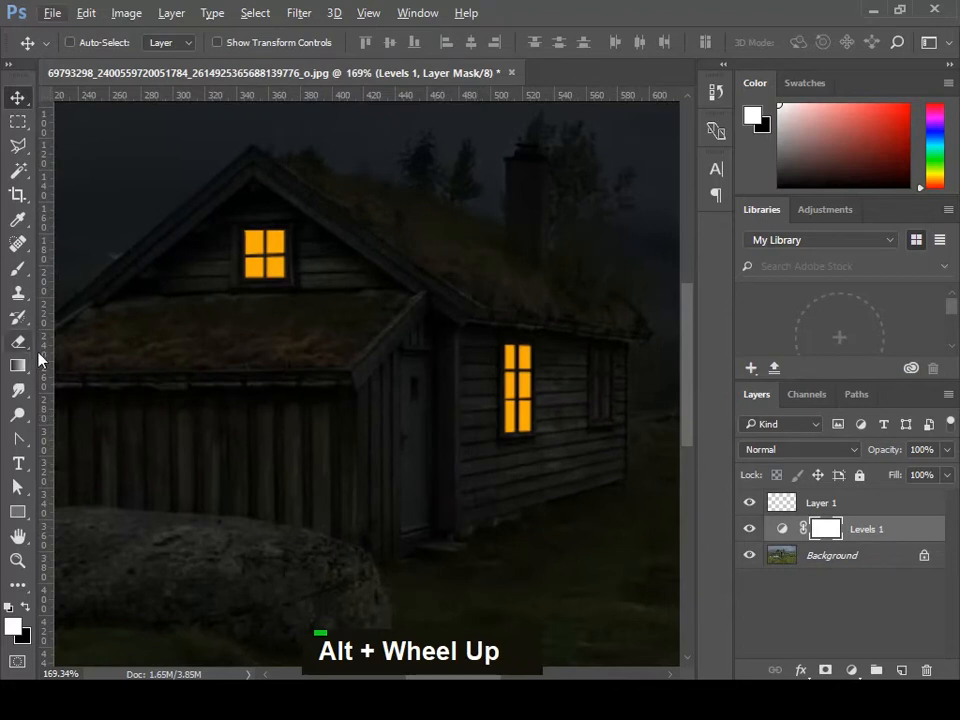
pyautogui.click(17, 268)
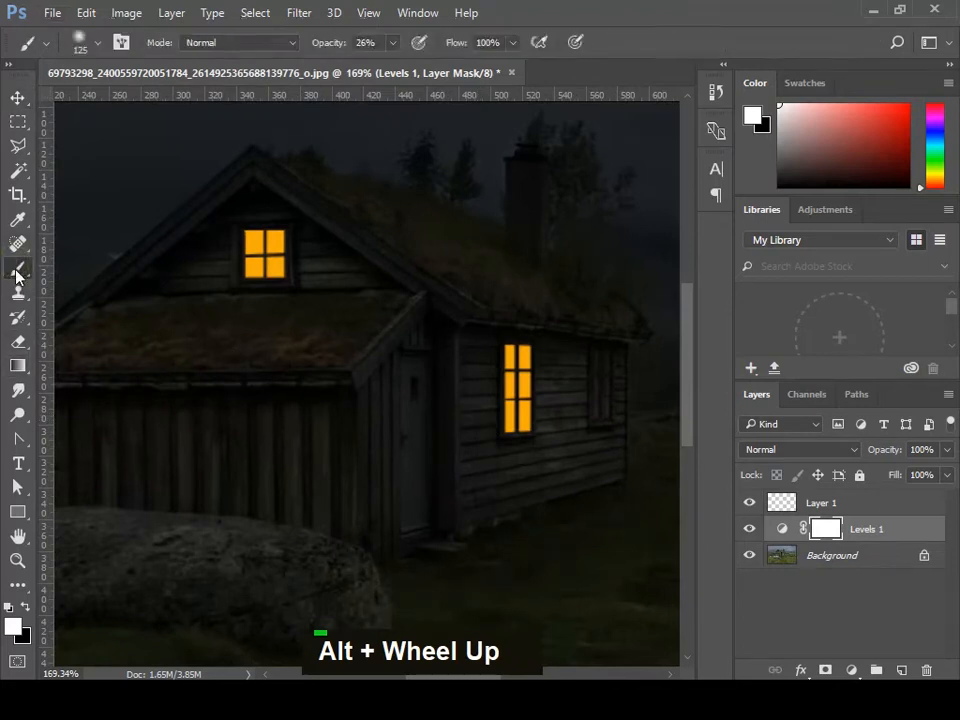
pyautogui.click(98, 42)
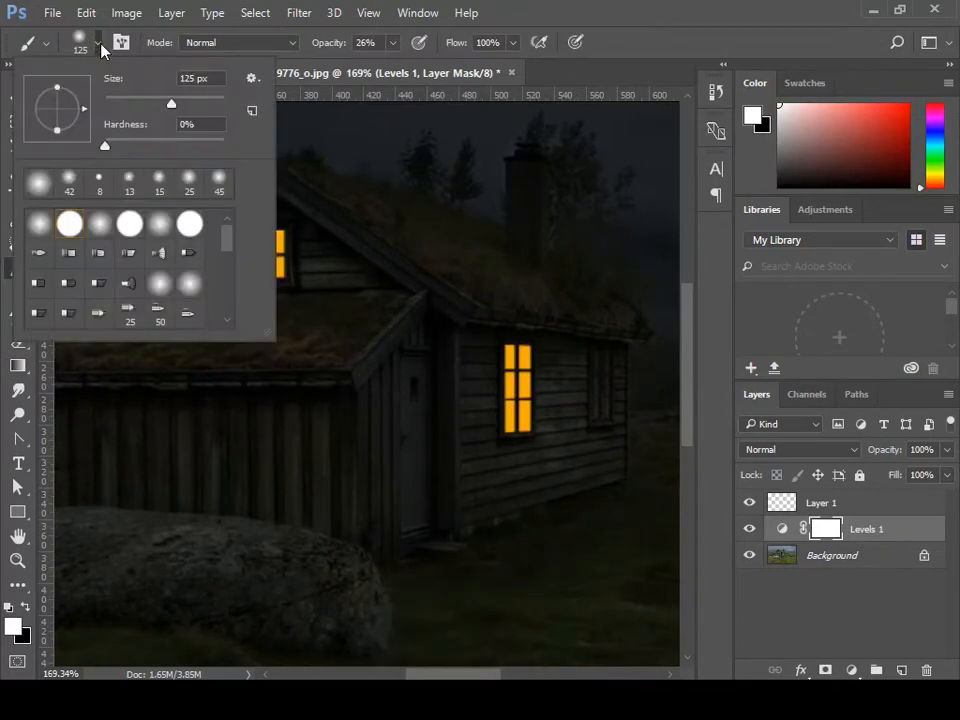
pyautogui.click(98, 42)
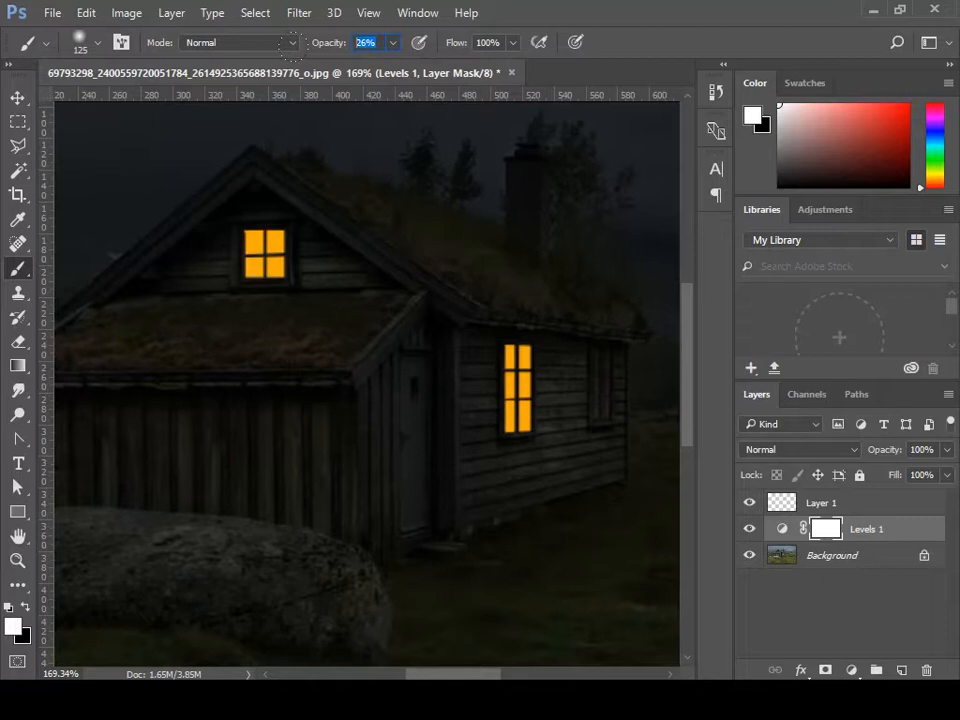
pyautogui.write('15')
pyautogui.press('Return')
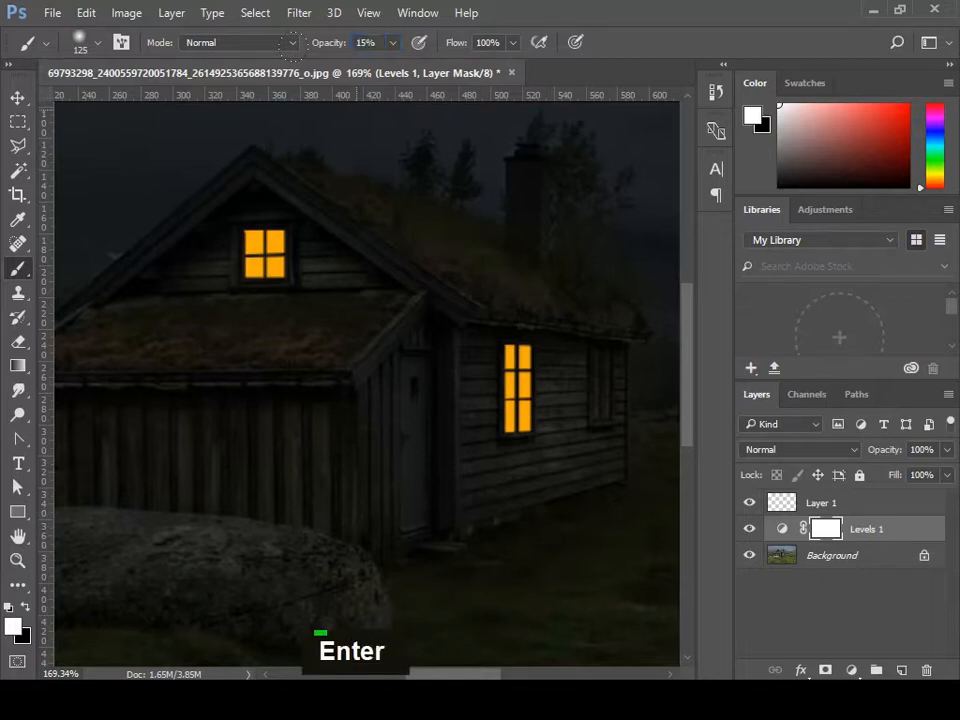
# - Reduce the brush size to 40 px and make black the foreground colour for painting on the Levels mask
pyautogui.press('[')
pyautogui.press('[')
pyautogui.press('[')
pyautogui.press('[')
pyautogui.press('[')
pyautogui.press('[')
pyautogui.press('[')
pyautogui.press('[')
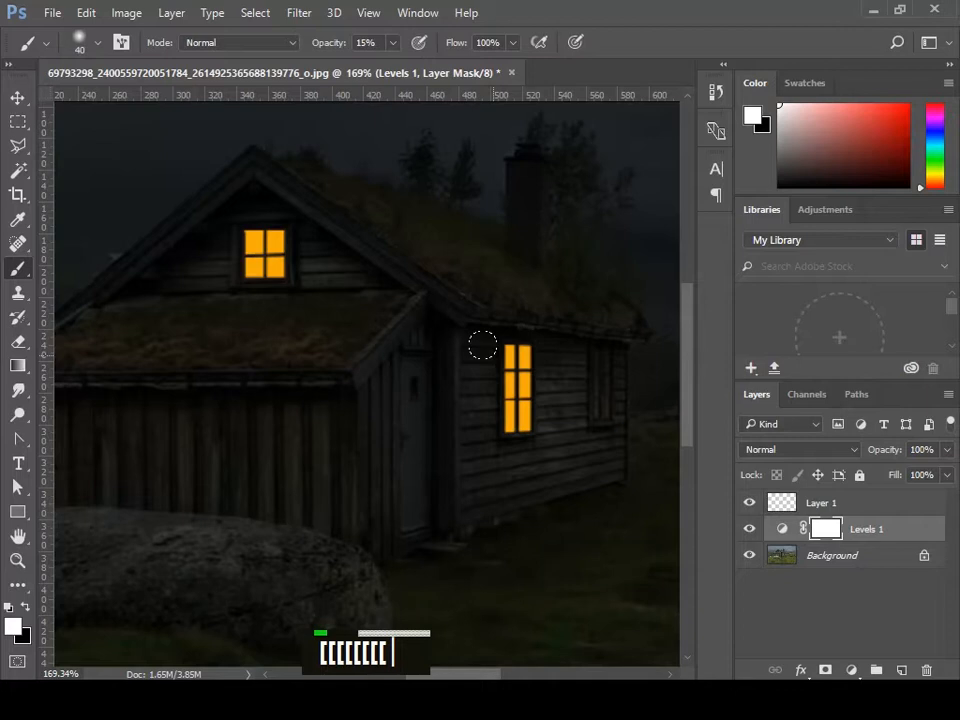
pyautogui.click(26, 607)
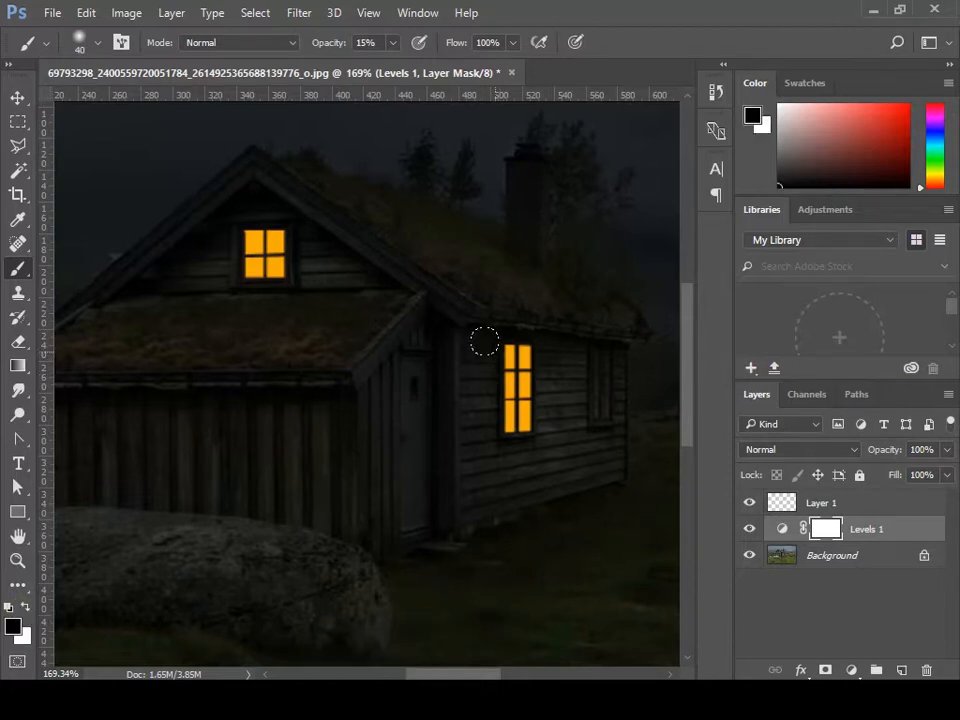
# - Paint soft black strokes on the Levels mask around the tall window to brighten the surrounding wall boards and frame
pyautogui.moveTo(488, 336); pyautogui.dragTo(475, 451)
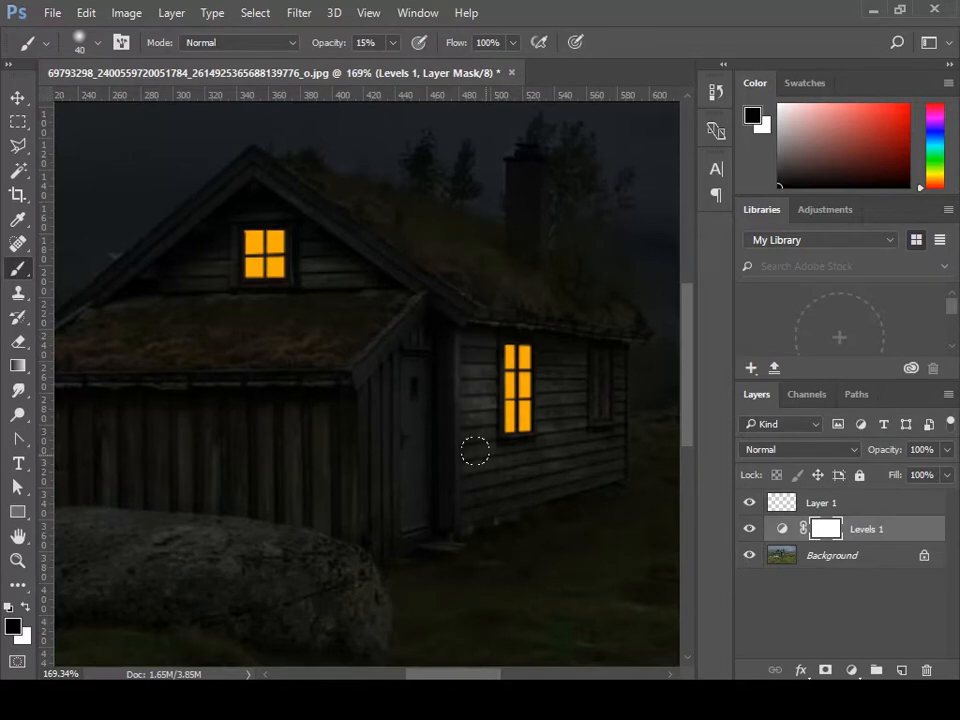
pyautogui.keyDown('ctrl'); pyautogui.click(549, 364); pyautogui.keyUp('ctrl')
pyautogui.keyDown('ctrl'); pyautogui.click(537, 367); pyautogui.keyUp('ctrl')
pyautogui.keyDown('ctrl'); pyautogui.click(537, 367); pyautogui.keyUp('ctrl')
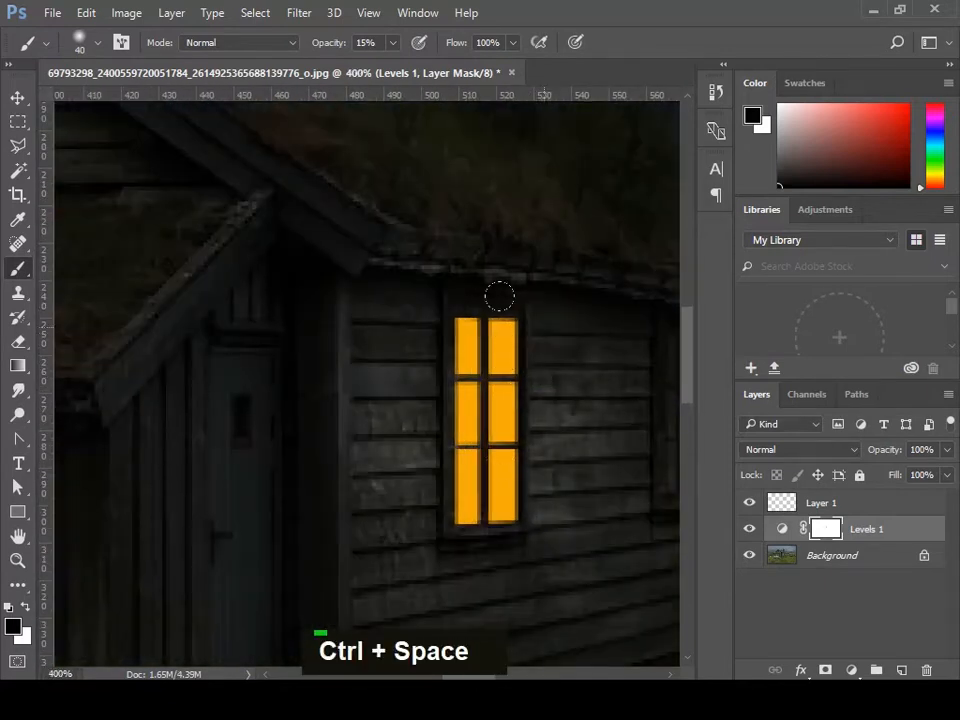
pyautogui.moveTo(499, 284); pyautogui.dragTo(494, 486)
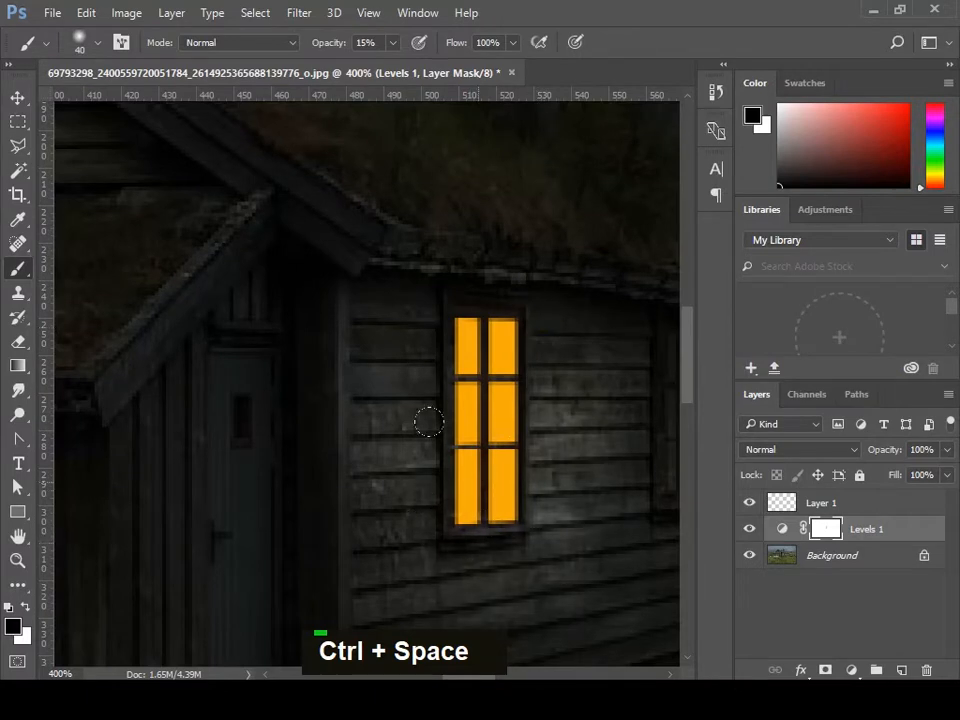
pyautogui.moveTo(495, 340); pyautogui.dragTo(388, 364)
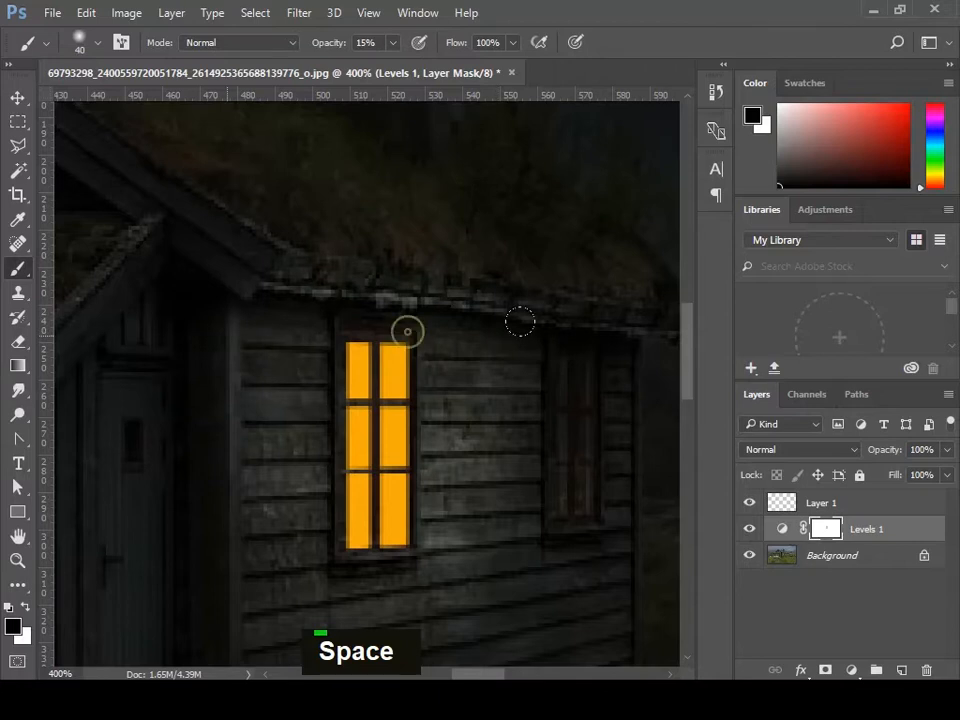
# - Paint black on the Levels mask around the gable window to brighten its frame and boards, undoing the stray stroke by the roof edge
pyautogui.scroll(-1, 491, 345)
pyautogui.scroll(-2, 493, 347)
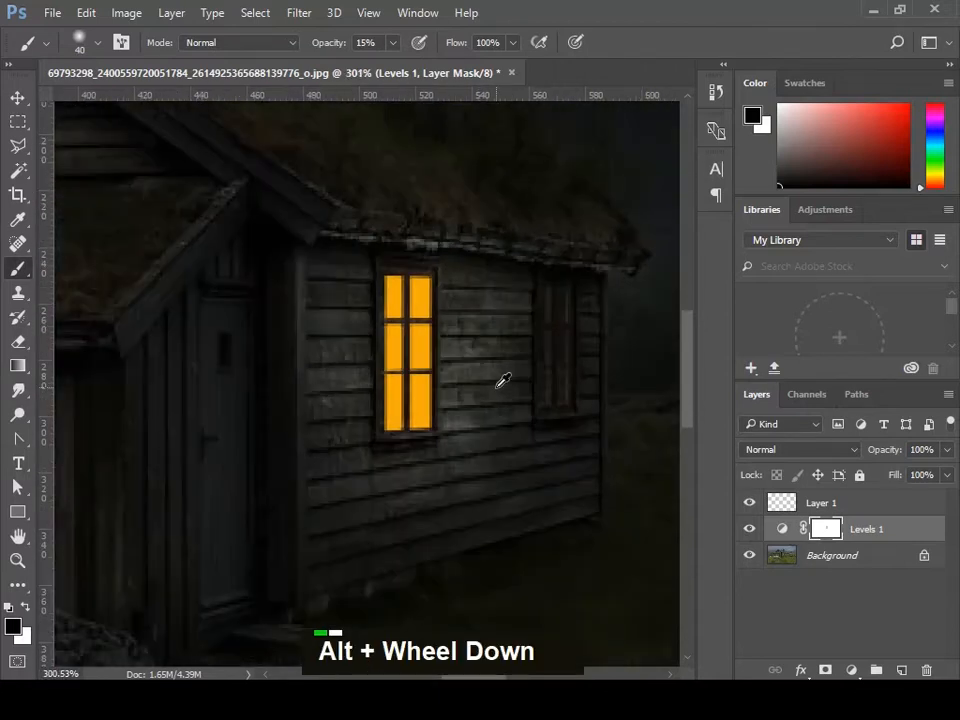
pyautogui.press('space')
pyautogui.moveTo(369, 343); pyautogui.dragTo(559, 459)
pyautogui.moveTo(399, 399); pyautogui.dragTo(549, 467)
pyautogui.moveTo(317, 346); pyautogui.dragTo(467, 444)
pyautogui.scroll(2, 430, 438)
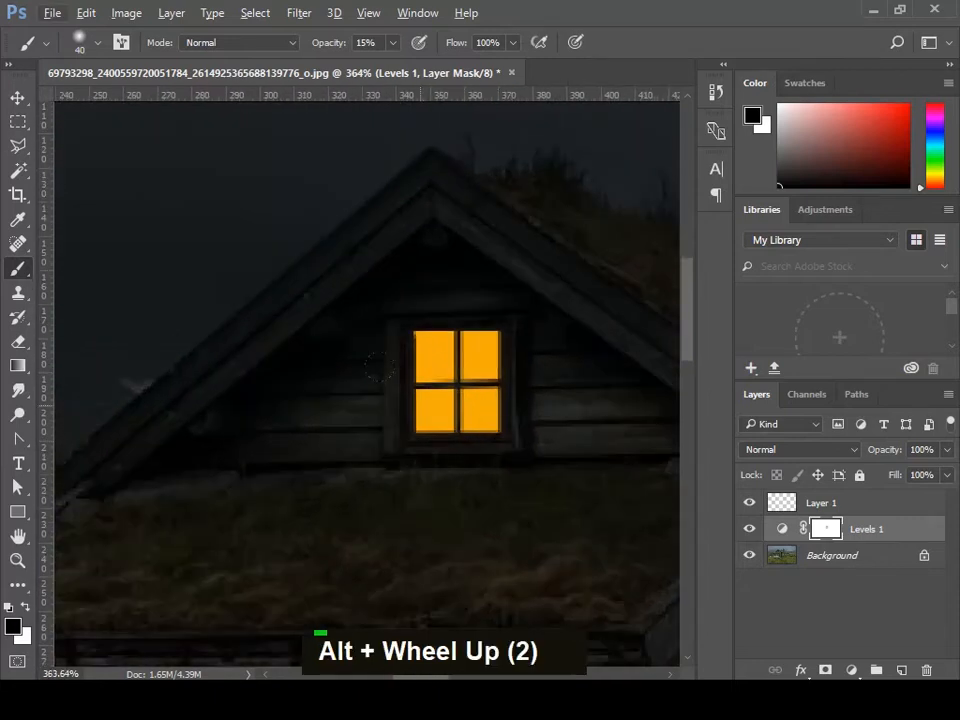
pyautogui.moveTo(339, 316)
pyautogui.mouseDown()
pyautogui.moveTo(342, 384)
pyautogui.moveTo(348, 277)
pyautogui.moveTo(347, 349)
pyautogui.moveTo(342, 292)
pyautogui.moveTo(383, 449)
pyautogui.moveTo(461, 323)
pyautogui.moveTo(463, 297)
pyautogui.moveTo(489, 389)
pyautogui.mouseUp()
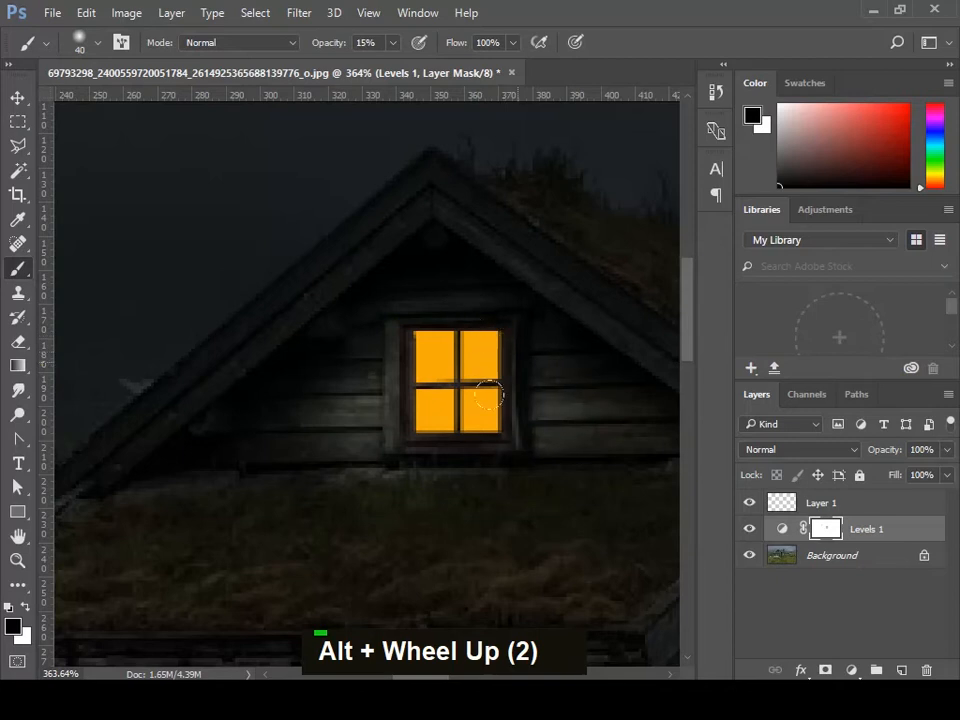
pyautogui.moveTo(503, 287)
pyautogui.mouseDown()
pyautogui.moveTo(497, 437)
pyautogui.moveTo(491, 430)
pyautogui.moveTo(497, 524)
pyautogui.mouseUp()
pyautogui.press('space')
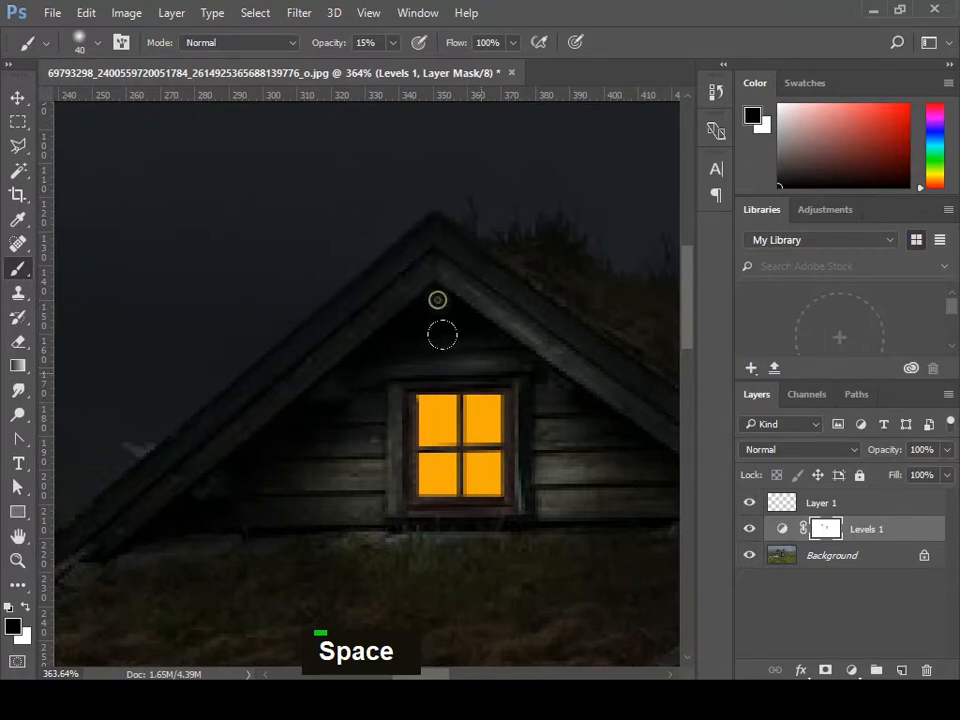
pyautogui.moveTo(338, 266); pyautogui.dragTo(285, 300)
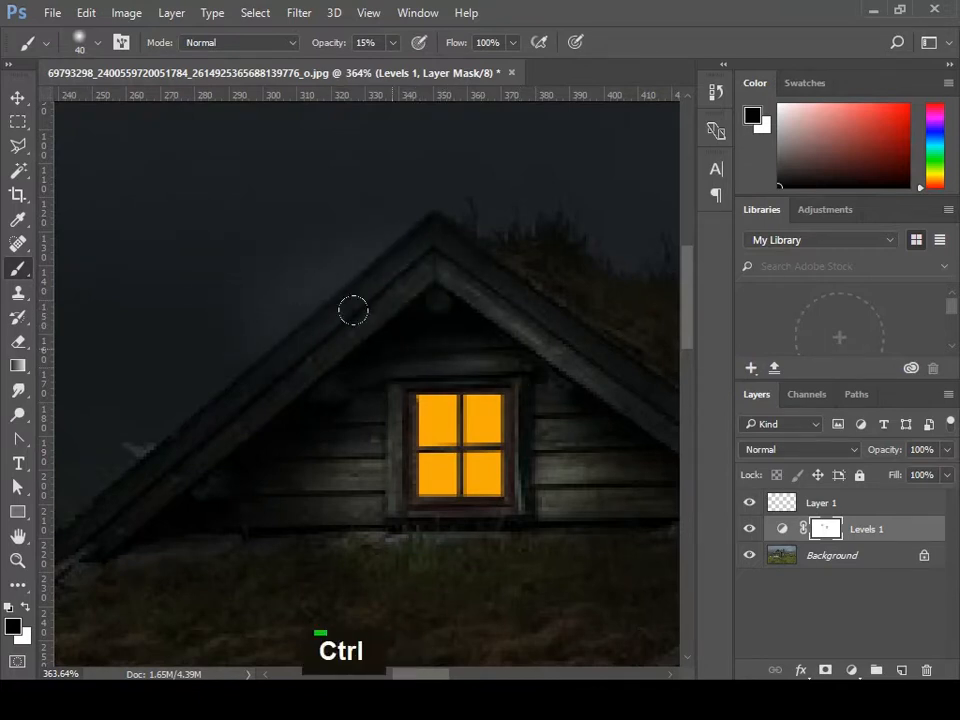
pyautogui.hotkey('ctrl', 'z')
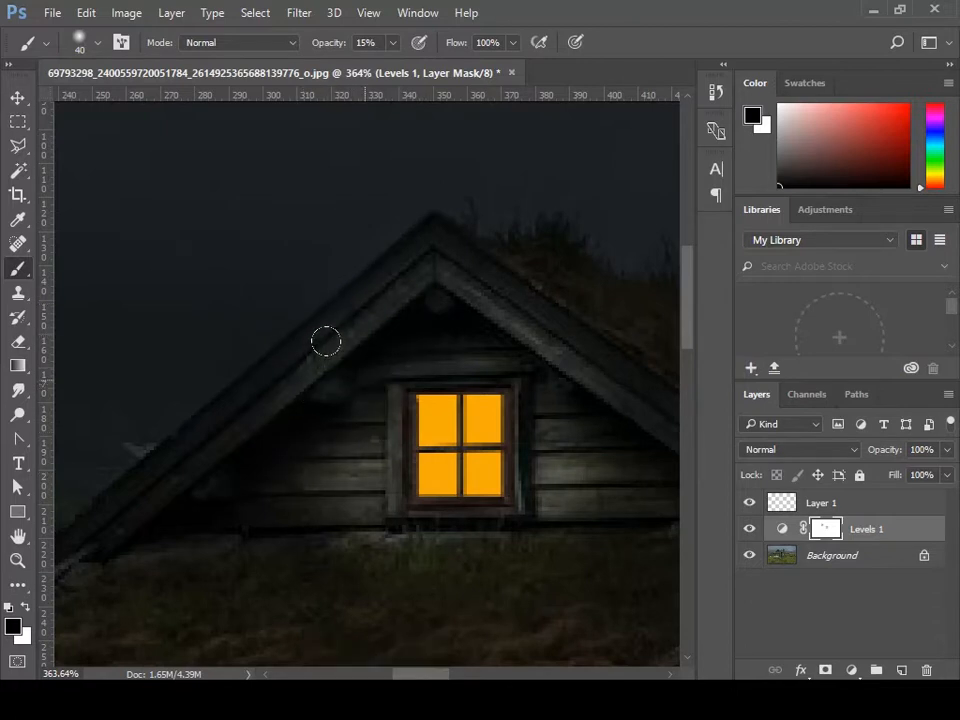
# - Paint soft black strokes on the Levels mask over the lower grass roof beneath the gable window to brighten it
pyautogui.moveTo(432, 663); pyautogui.dragTo(452, 358)
pyautogui.scroll(-4, 388, 392)
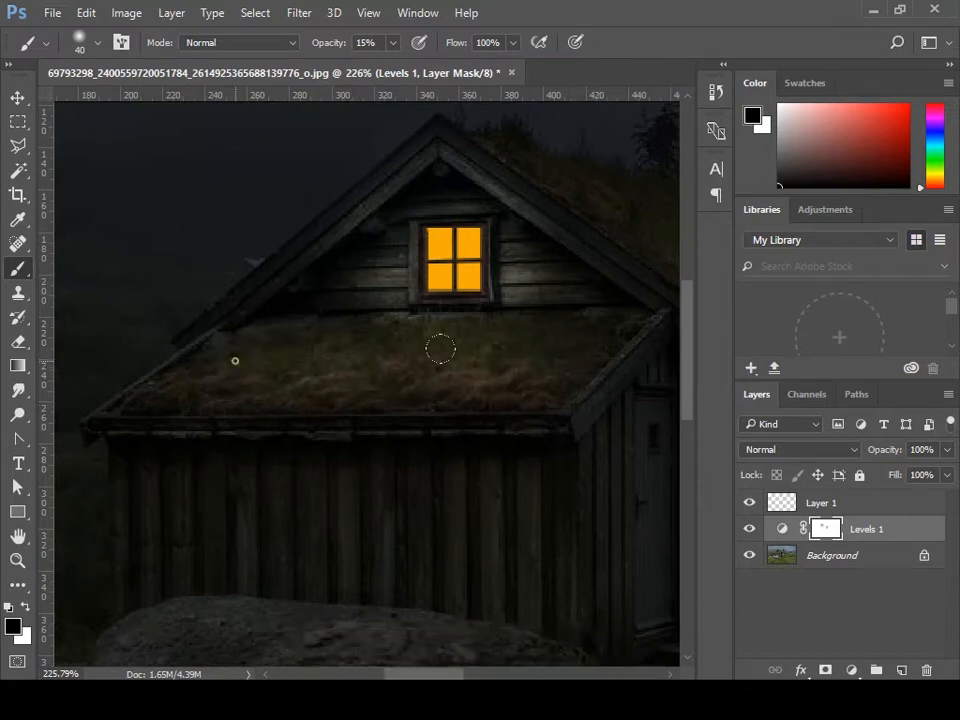
pyautogui.scroll(-5, 433, 400)
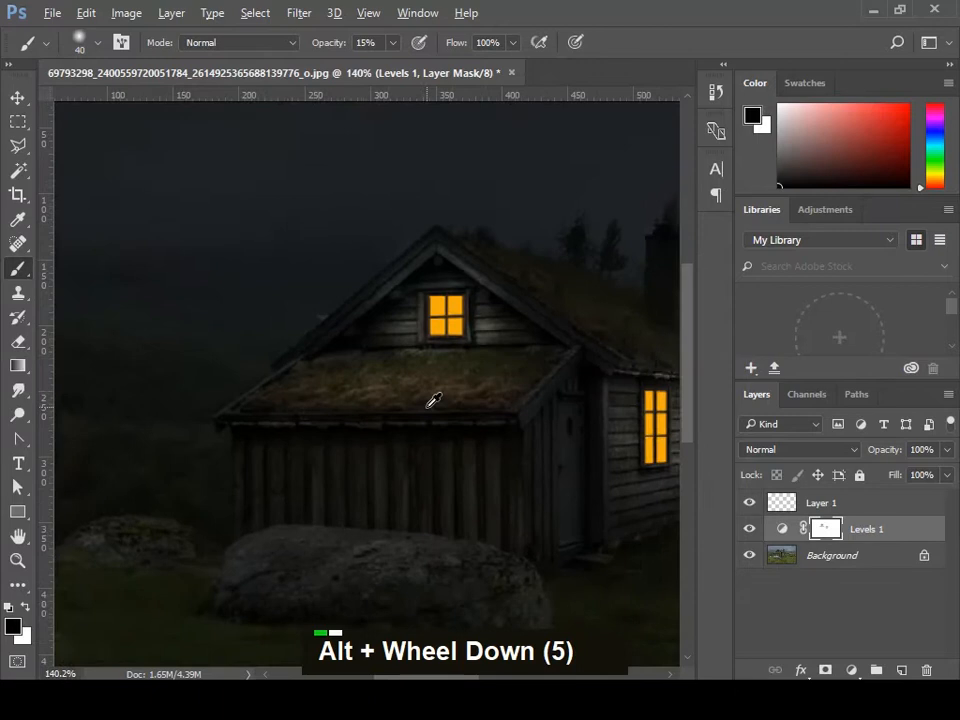
pyautogui.scroll(1, 440, 385)
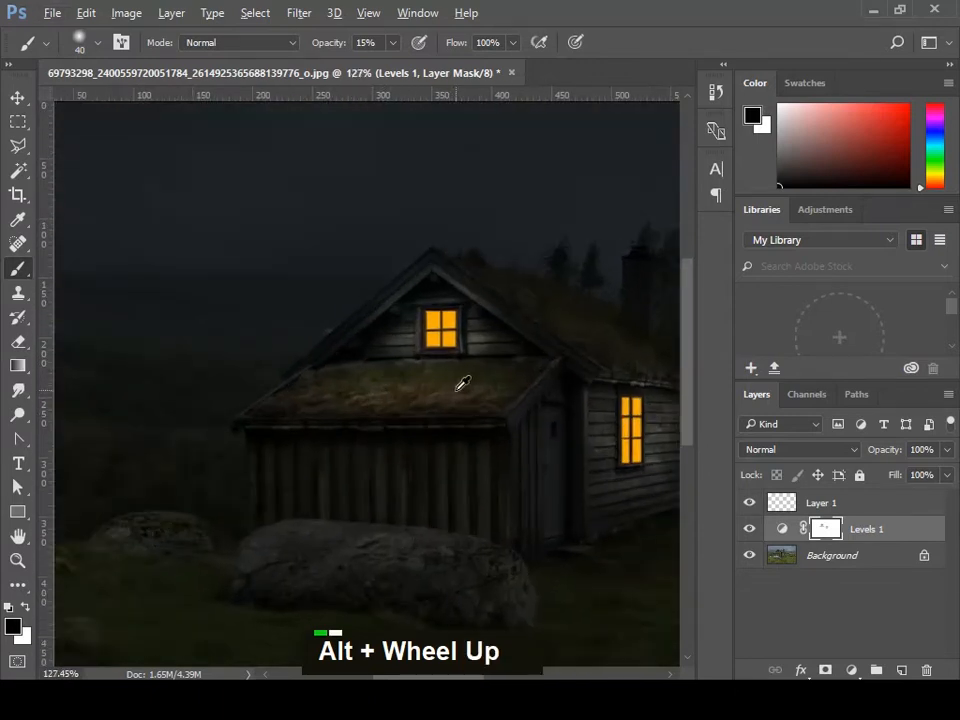
# - Set the brush opacity to 10% and paint black on the Levels mask to light the grass in front of the tall window
pyautogui.moveTo(480, 399)
pyautogui.mouseDown()
pyautogui.moveTo(386, 336)
pyautogui.moveTo(374, 362)
pyautogui.moveTo(280, 365)
pyautogui.mouseUp()
pyautogui.moveTo(384, 229)
pyautogui.mouseDown()
pyautogui.moveTo(459, 238)
pyautogui.moveTo(441, 372)
pyautogui.moveTo(407, 334)
pyautogui.mouseUp()
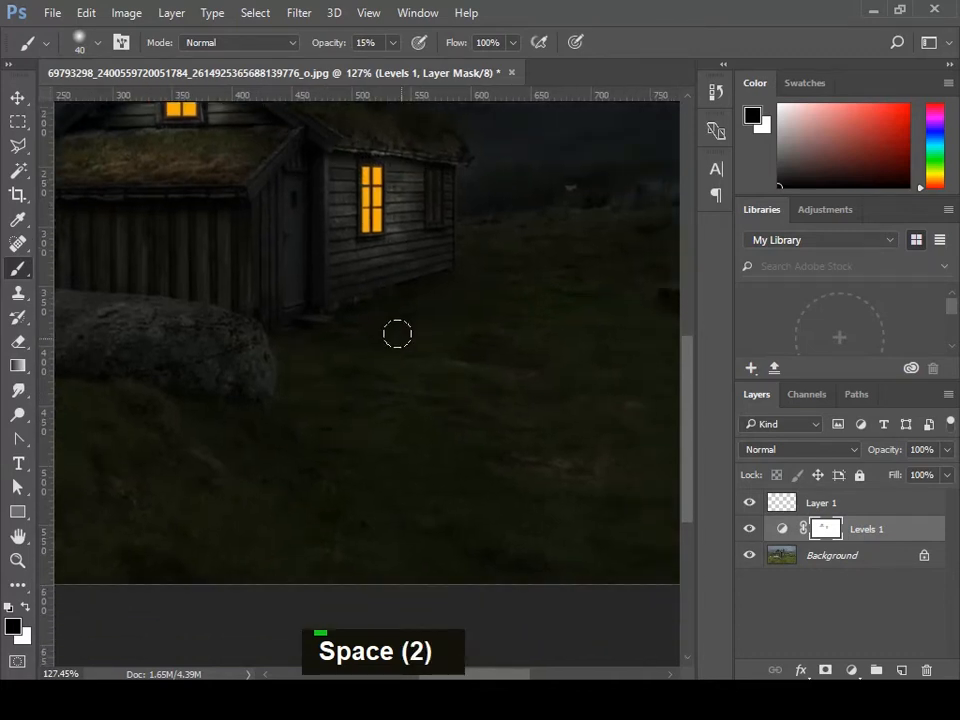
pyautogui.click(393, 44)
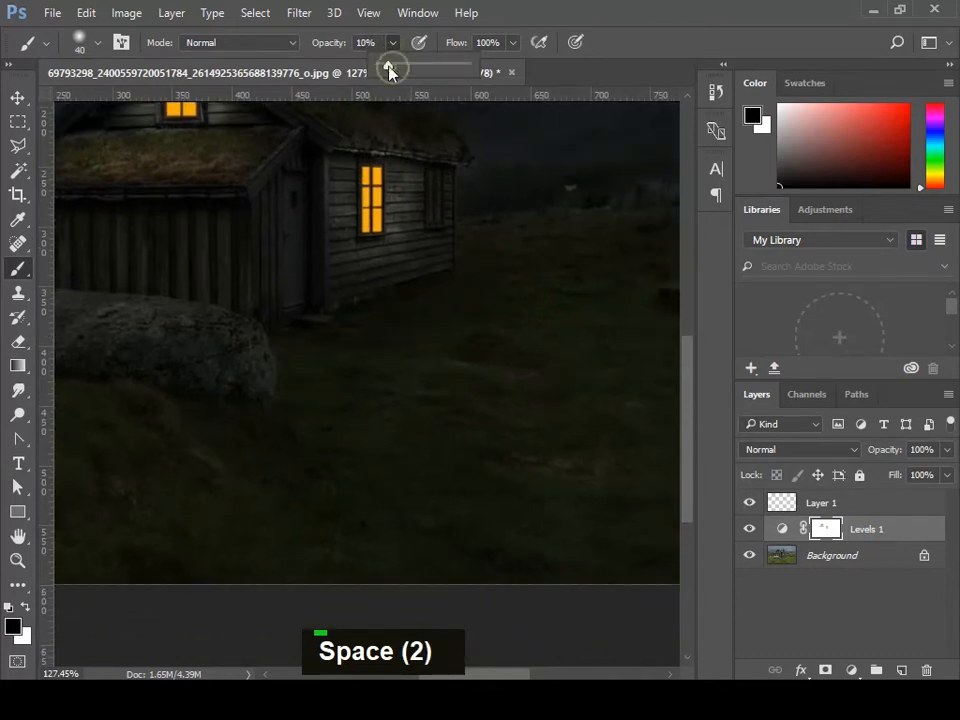
pyautogui.doubleClick(456, 341)
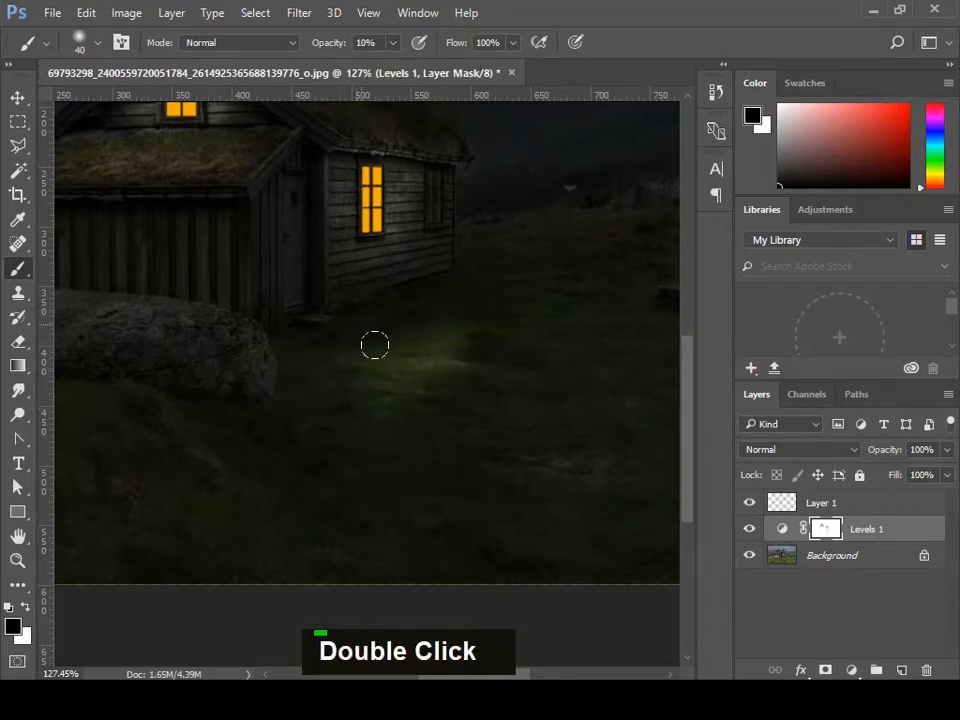
pyautogui.press('space')
pyautogui.moveTo(452, 407); pyautogui.dragTo(397, 381)
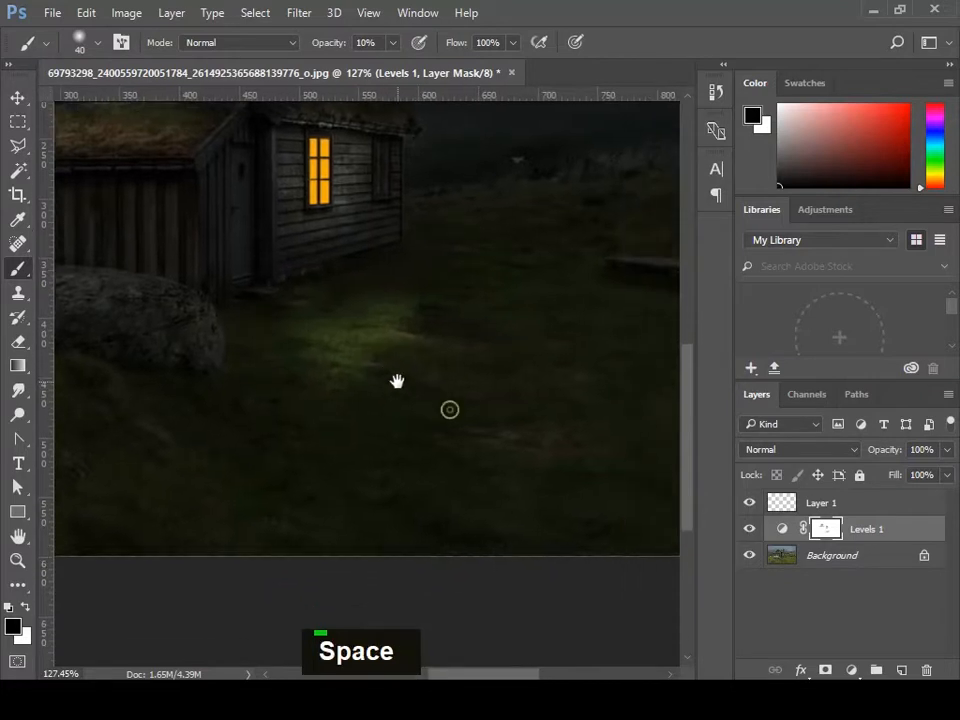
pyautogui.doubleClick(441, 367)
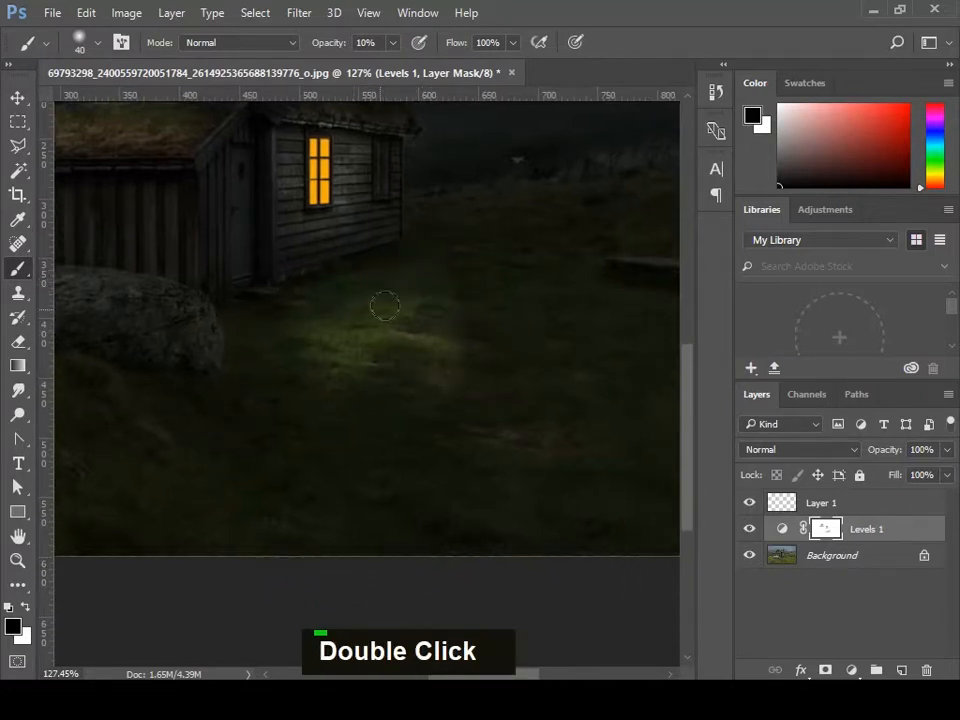
# - Enlarge the brush to 60 px and widen the lit grass patch on the Levels mask towards the door and the stone bench
pyautogui.press(']')
pyautogui.press(']')
pyautogui.press(']')
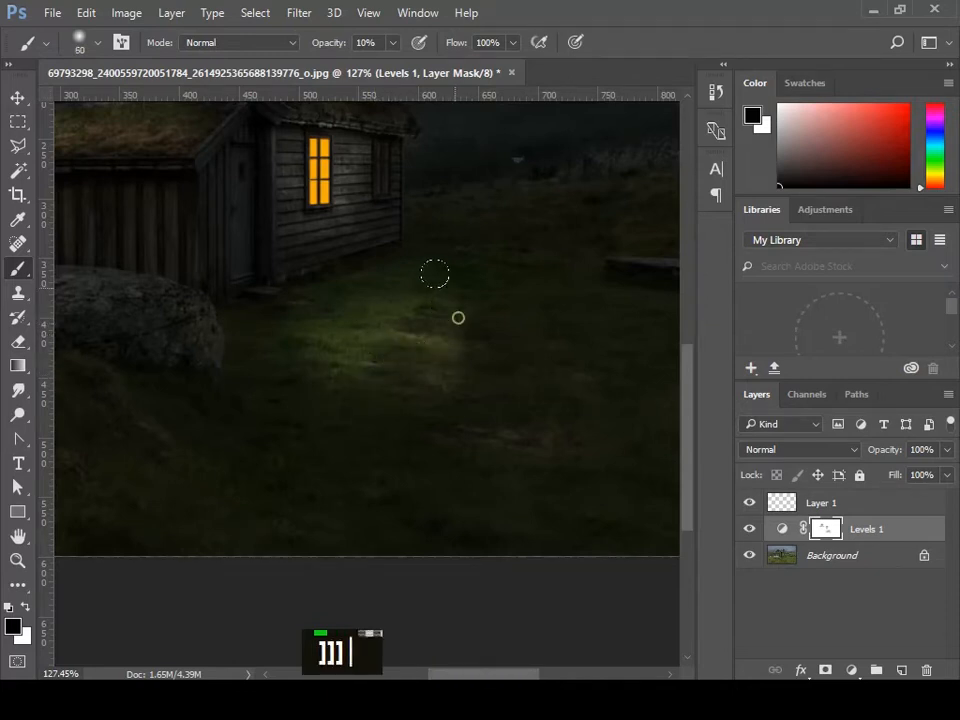
pyautogui.click(360, 347)
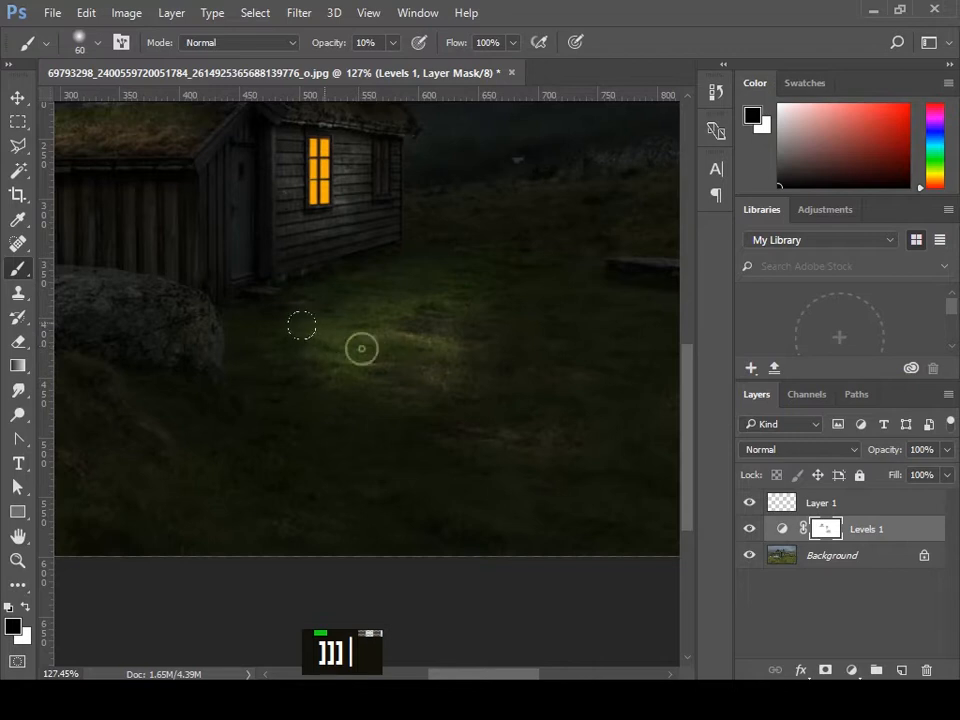
pyautogui.doubleClick(397, 270)
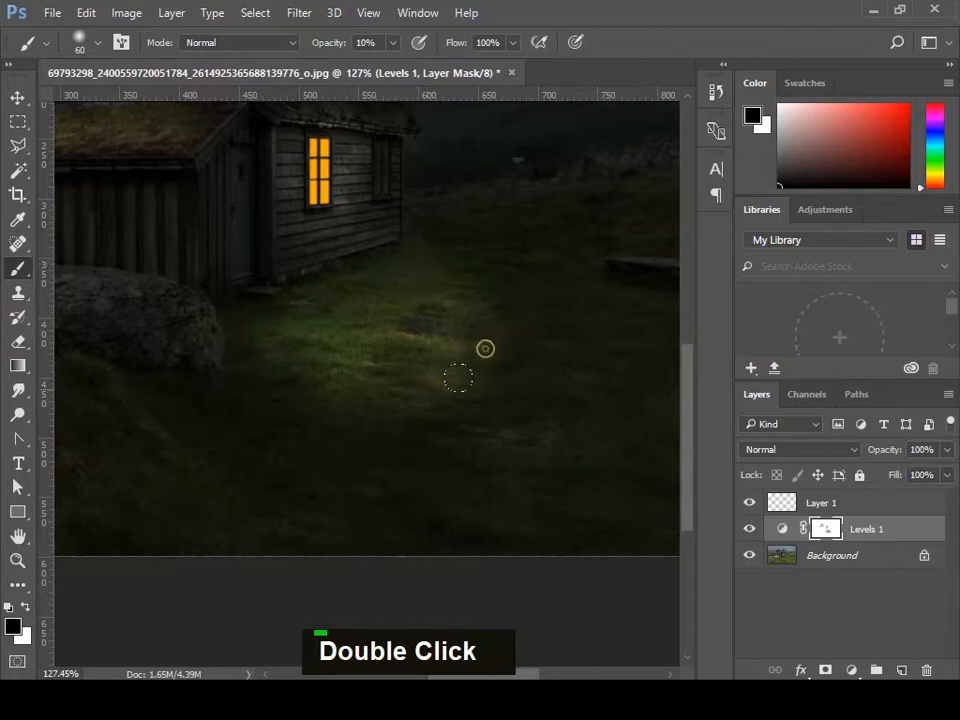
pyautogui.keyDown('ctrl'); pyautogui.keyDown('alt'); pyautogui.click(437, 357); pyautogui.keyUp('alt'); pyautogui.keyUp('ctrl')
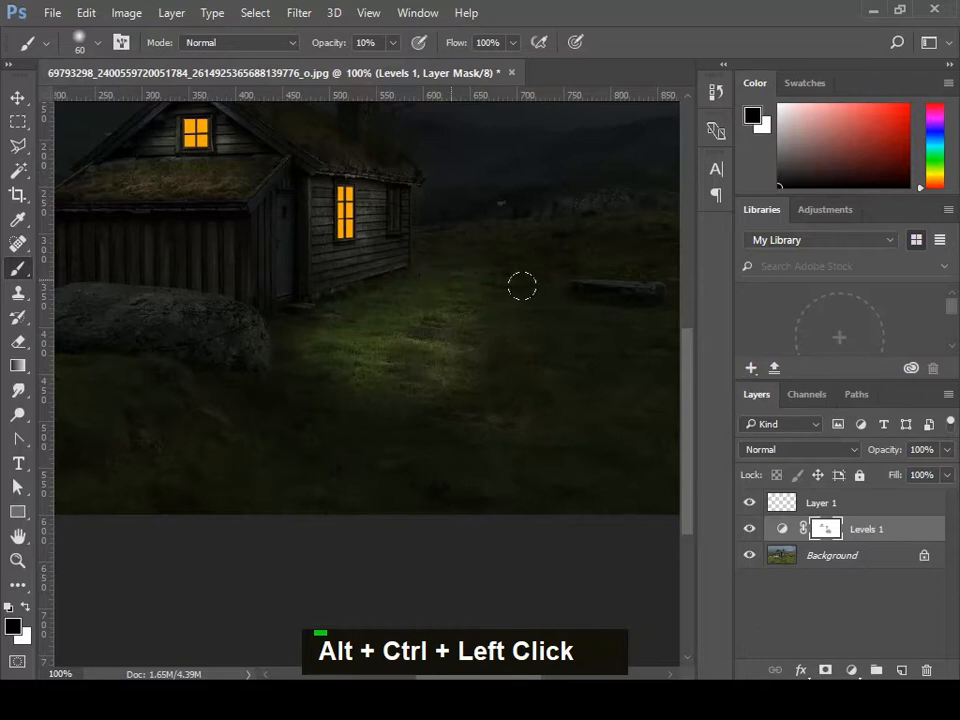
pyautogui.doubleClick(523, 308)
# - Lower the brush opacity to 4% and softly blend the outer edges of the lit grass on the Levels mask
pyautogui.press('space')
pyautogui.moveTo(482, 369); pyautogui.dragTo(465, 379)
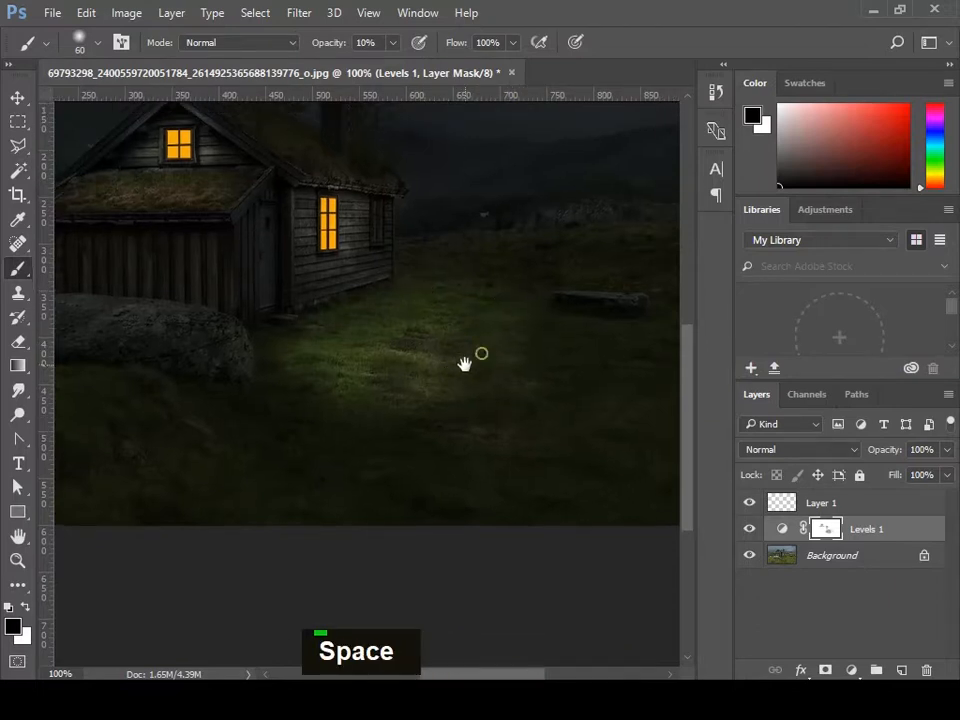
pyautogui.click(393, 43)
pyautogui.moveTo(390, 73); pyautogui.dragTo(387, 72)
pyautogui.doubleClick(504, 390)
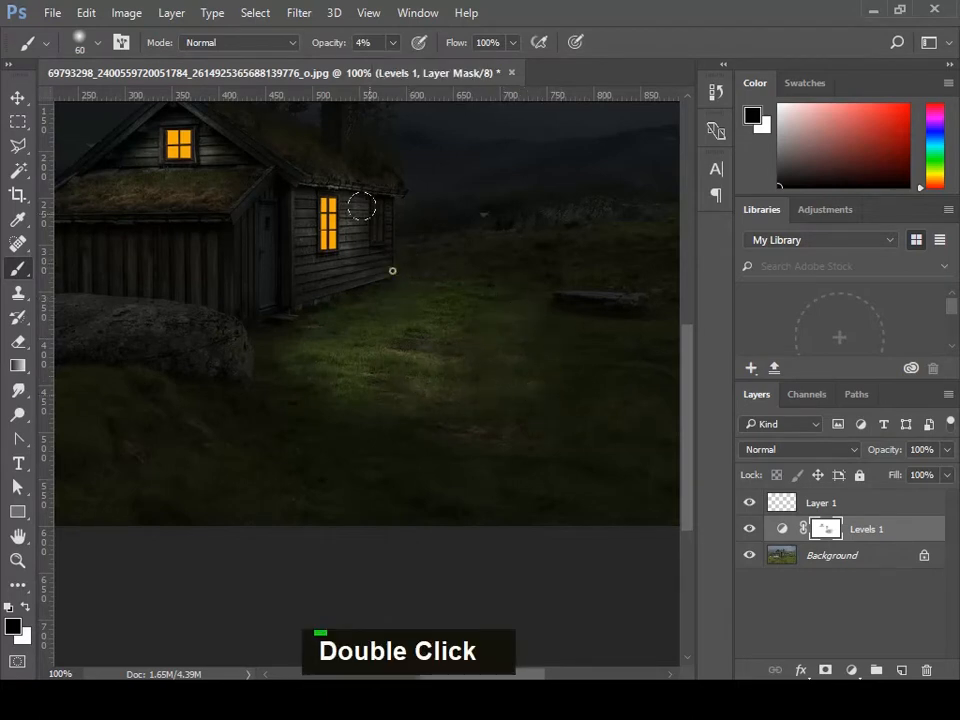
pyautogui.moveTo(414, 291); pyautogui.dragTo(399, 285)
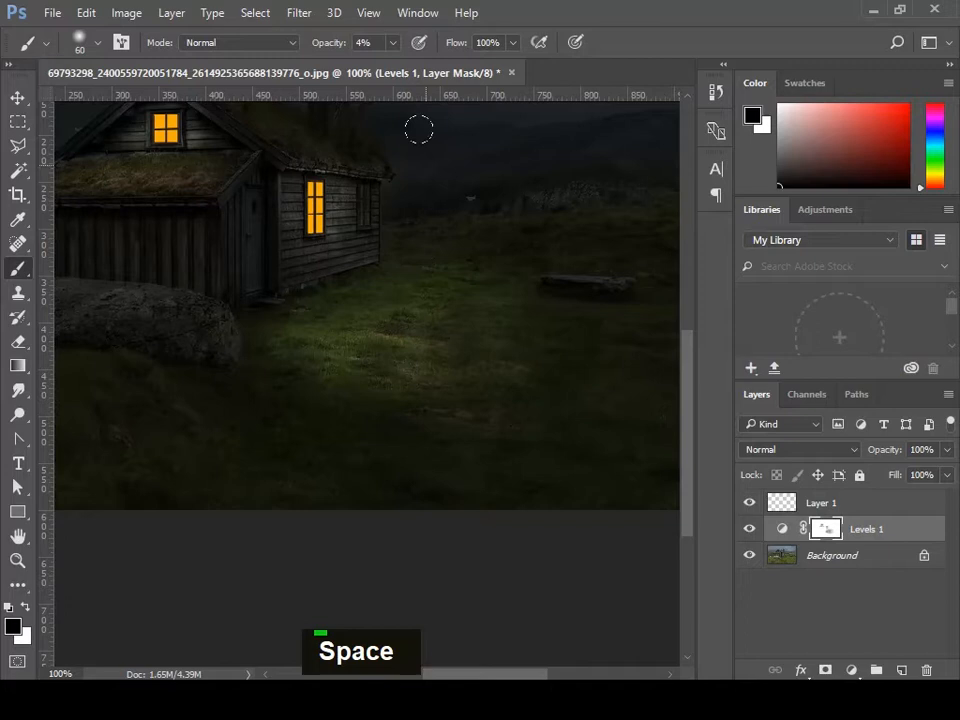
# - Set the brush opacity to 11% and paint black on the Levels mask to brighten the stone bench and the grass around it
pyautogui.click(392, 44)
pyautogui.moveTo(391, 66); pyautogui.dragTo(399, 69)
pyautogui.scroll(3, 566, 281)
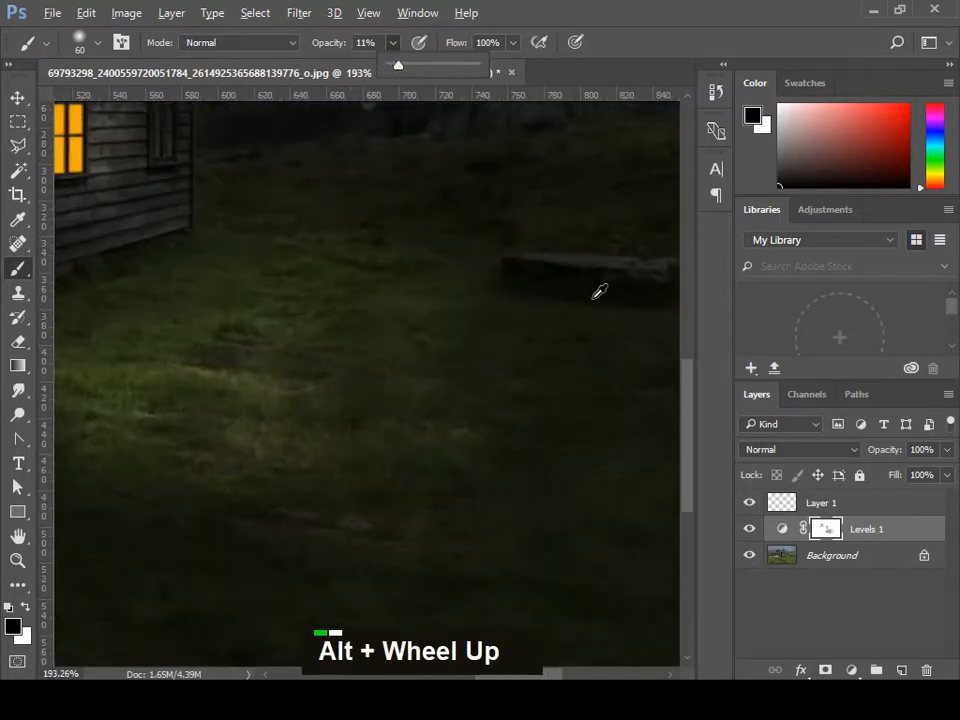
pyautogui.click(525, 229)
pyautogui.press('space')
pyautogui.moveTo(557, 271); pyautogui.dragTo(446, 266)
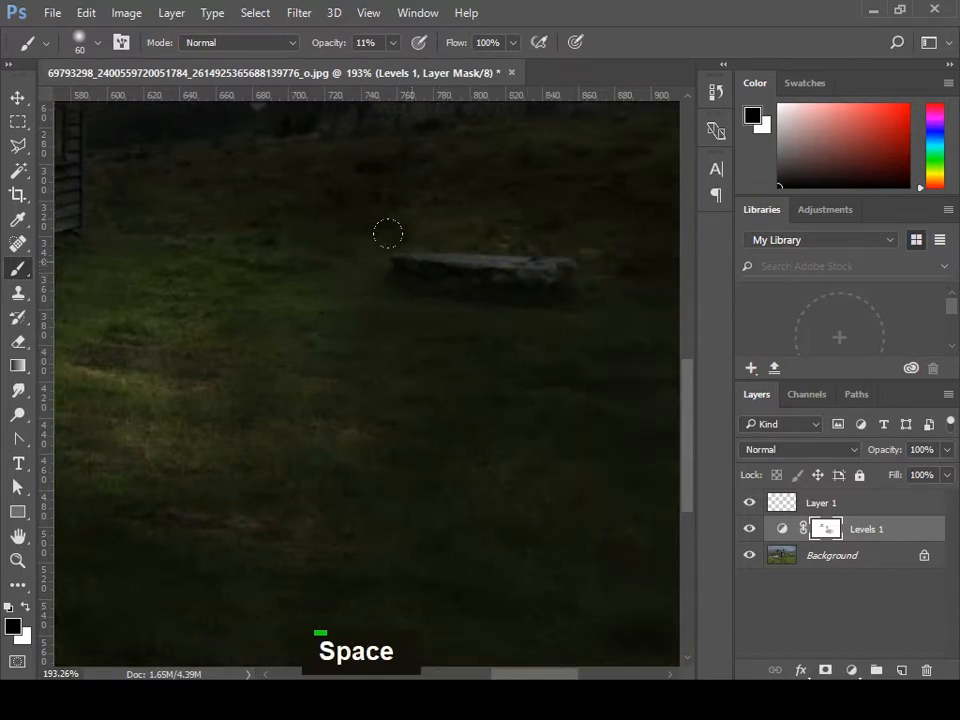
# - Enlarge the brush to 80 px and paint black on the Levels mask over the large boulder in front of the shed
pyautogui.scroll(-4, 521, 304)
pyautogui.press('space')
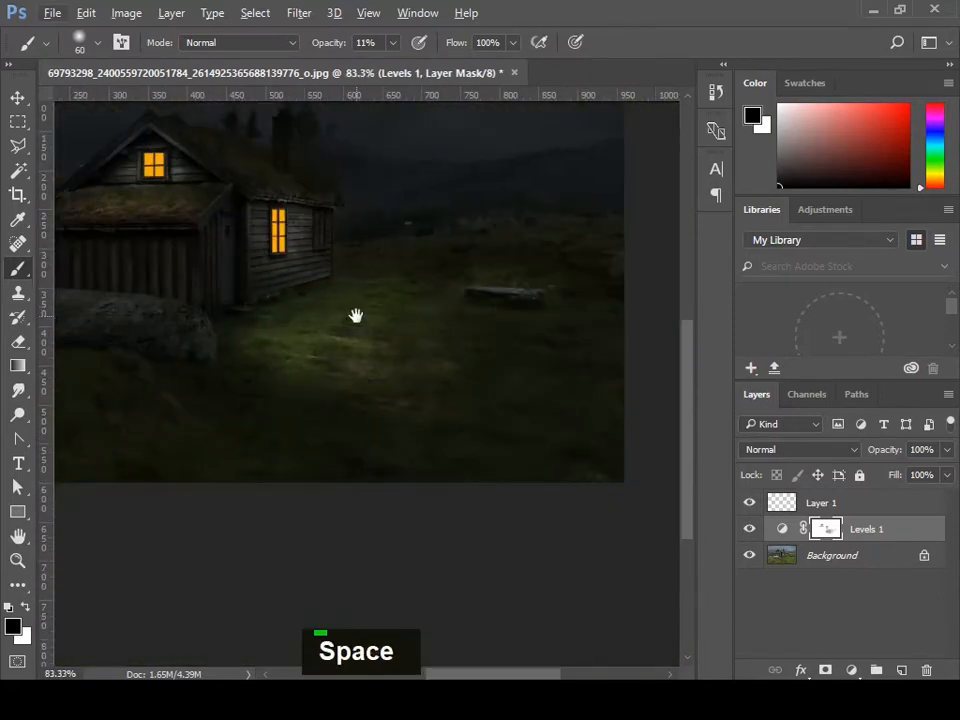
pyautogui.moveTo(353, 315); pyautogui.dragTo(501, 300)
pyautogui.moveTo(398, 298); pyautogui.dragTo(513, 305)
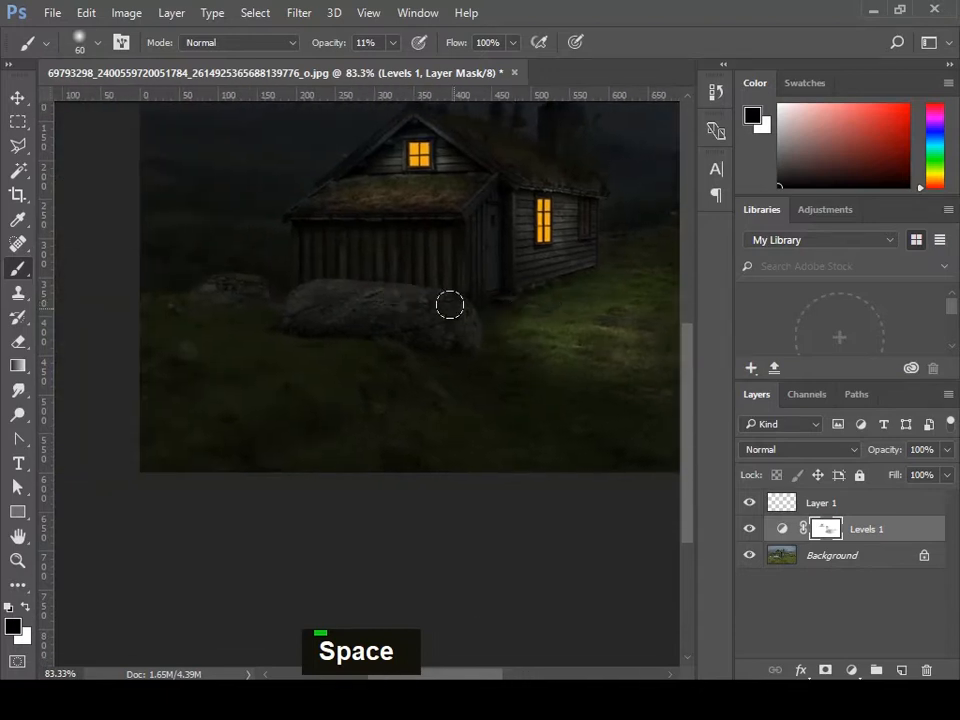
pyautogui.press(']')
pyautogui.press(']')
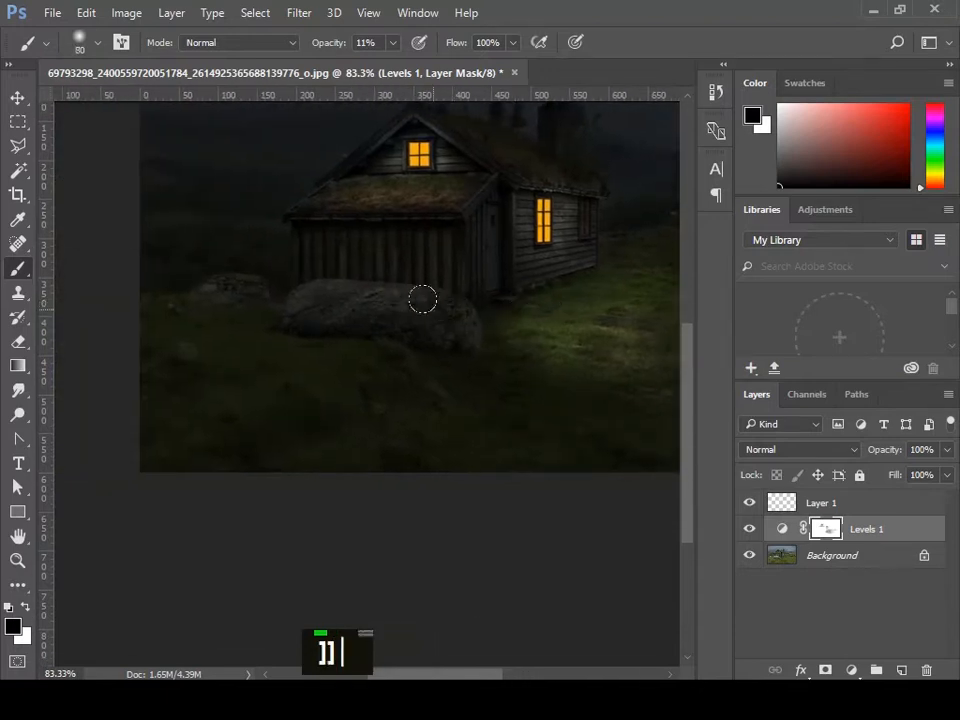
pyautogui.moveTo(416, 302)
pyautogui.mouseDown()
pyautogui.moveTo(276, 294)
pyautogui.moveTo(449, 311)
pyautogui.moveTo(454, 296)
pyautogui.mouseUp()
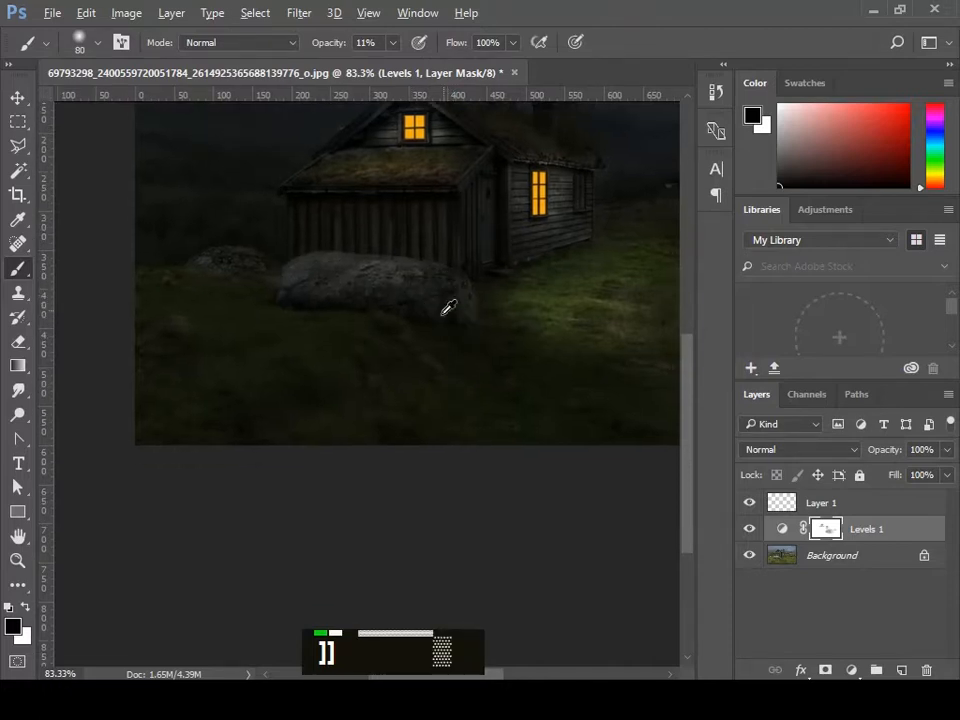
pyautogui.scroll(-3, 445, 326)
pyautogui.scroll(3, 299, 352)
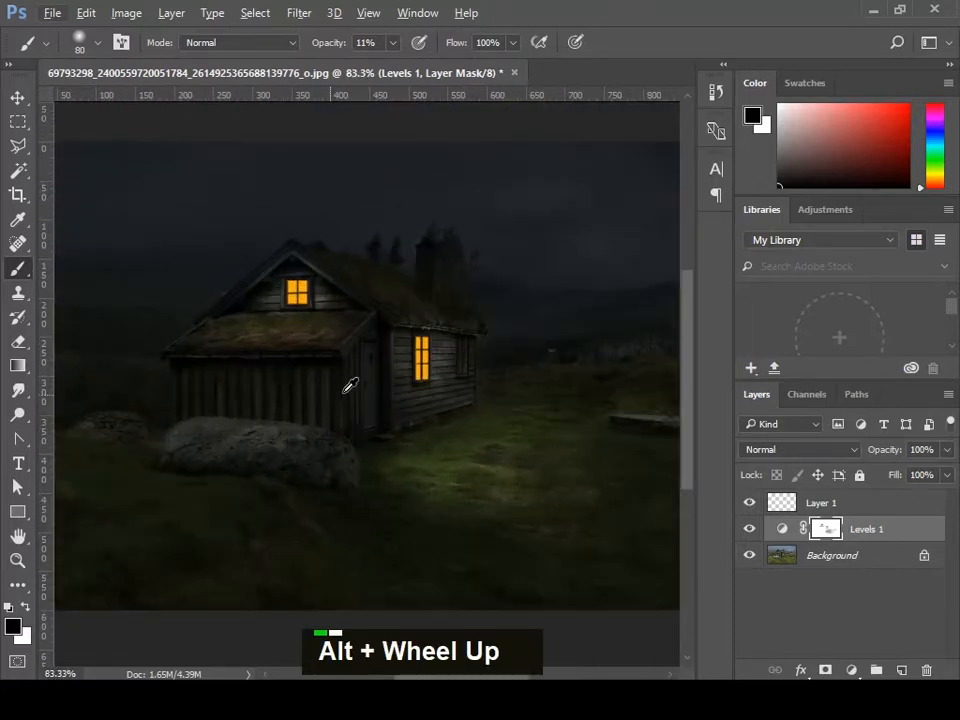
pyautogui.scroll(-3, 285, 386)
pyautogui.scroll(3, 262, 383)
pyautogui.moveTo(281, 390); pyautogui.dragTo(317, 349)
pyautogui.scroll(-2, 315, 355)
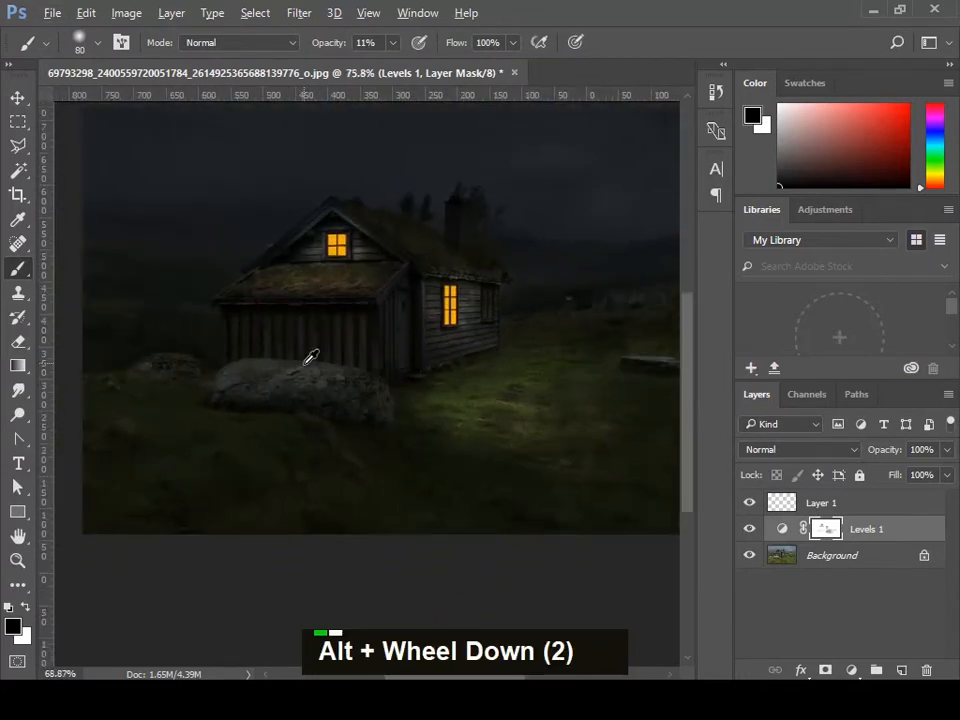
# - Switch to the Move tool and make Layer 1 with the orange window panes the active layer
pyautogui.press('v')
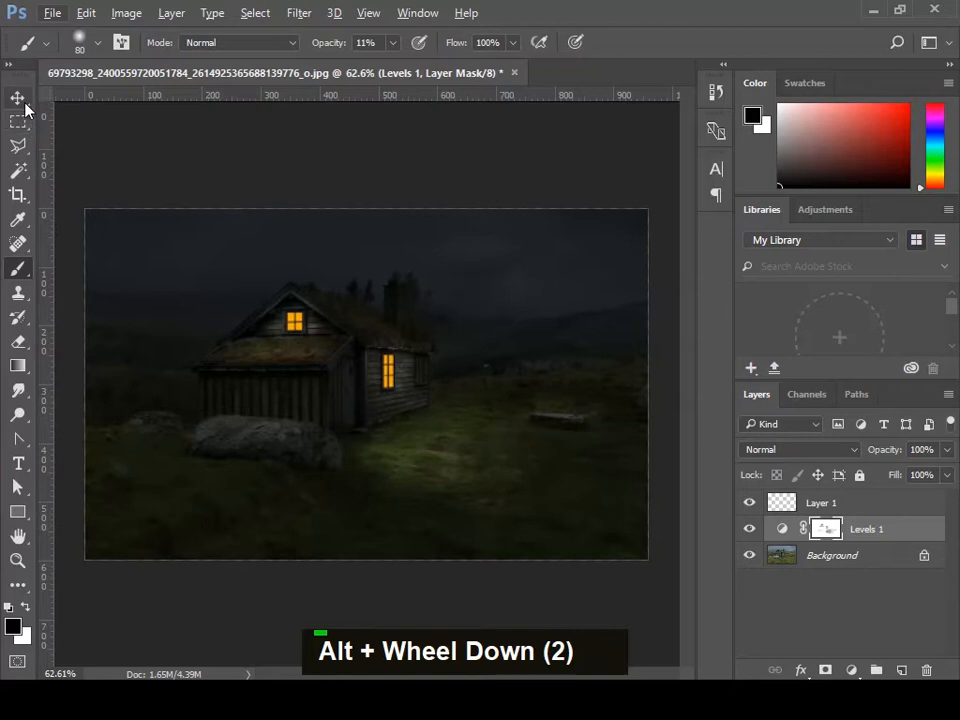
pyautogui.scroll(1, 405, 410)
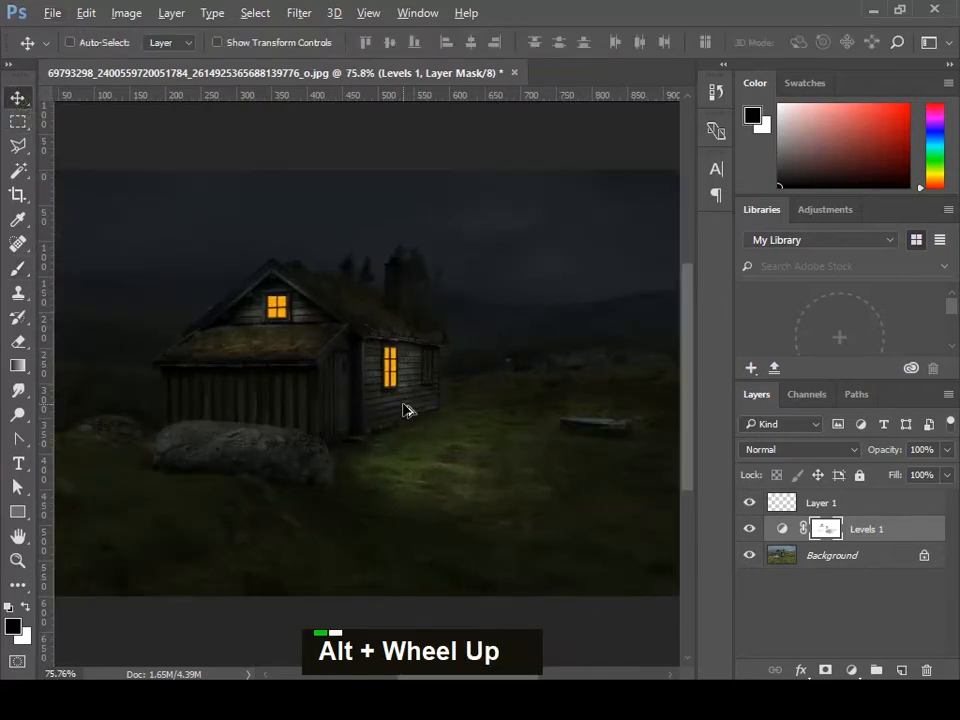
pyautogui.click(818, 506)
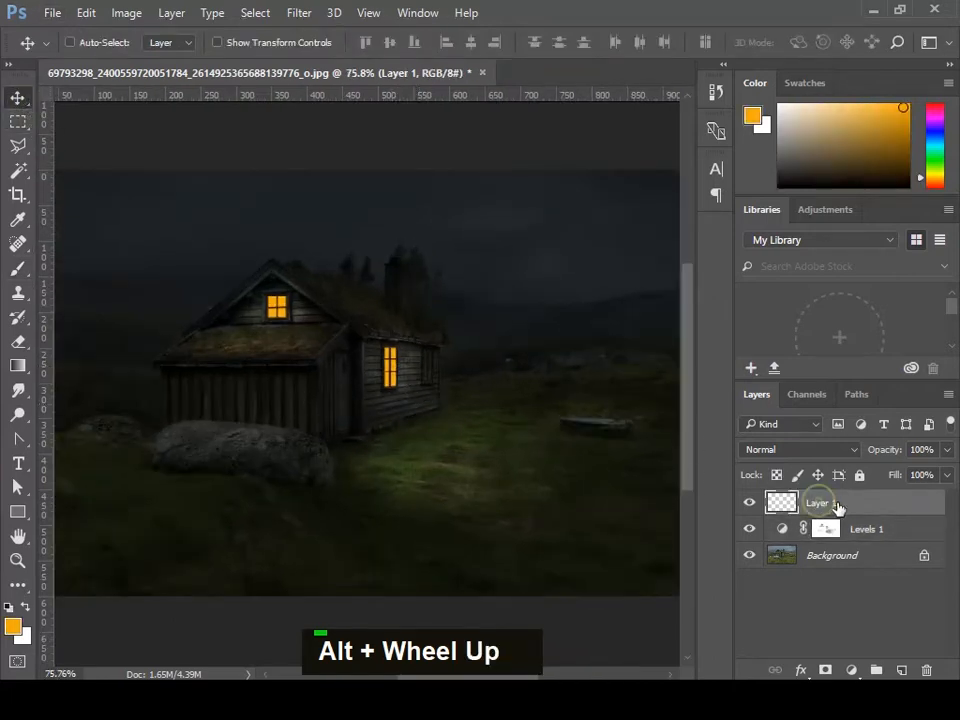
pyautogui.click(903, 669)
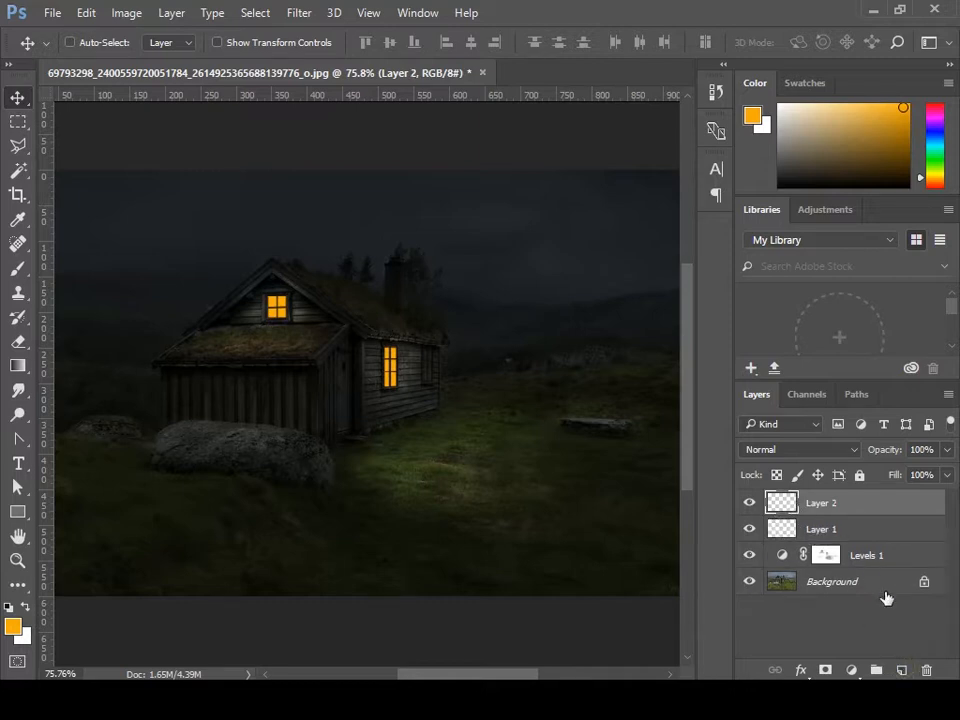
pyautogui.click(925, 670)
pyautogui.click(410, 272)
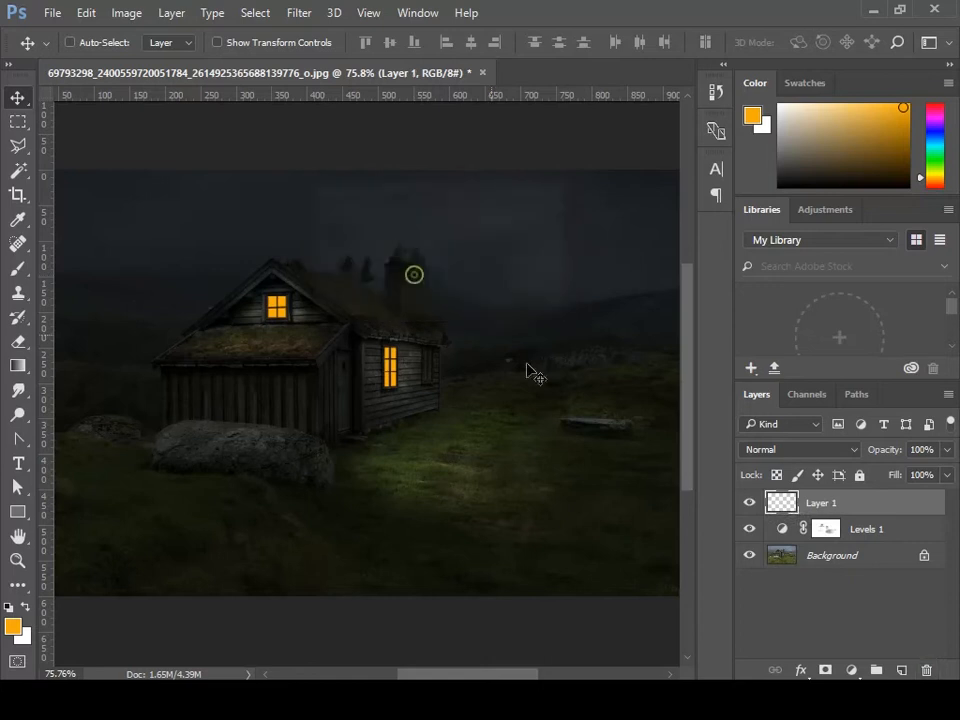
# - Duplicate Layer 1 and apply a Gaussian Blur with a 7.8 pixel radius to the copy
pyautogui.moveTo(833, 520); pyautogui.dragTo(903, 669)
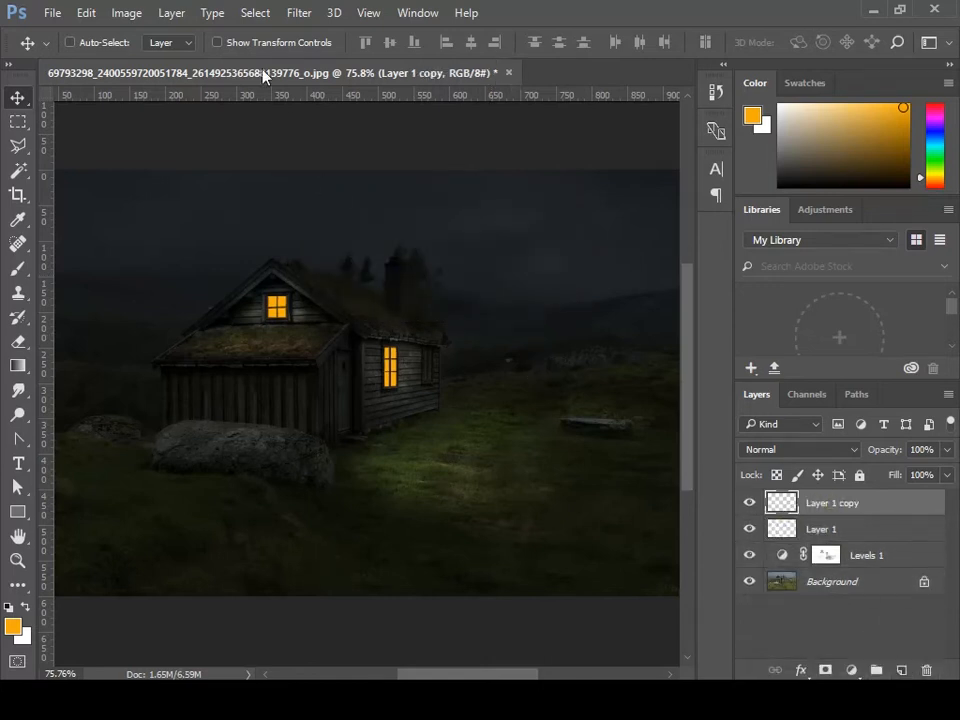
pyautogui.click(298, 13)
pyautogui.moveTo(342, 224)
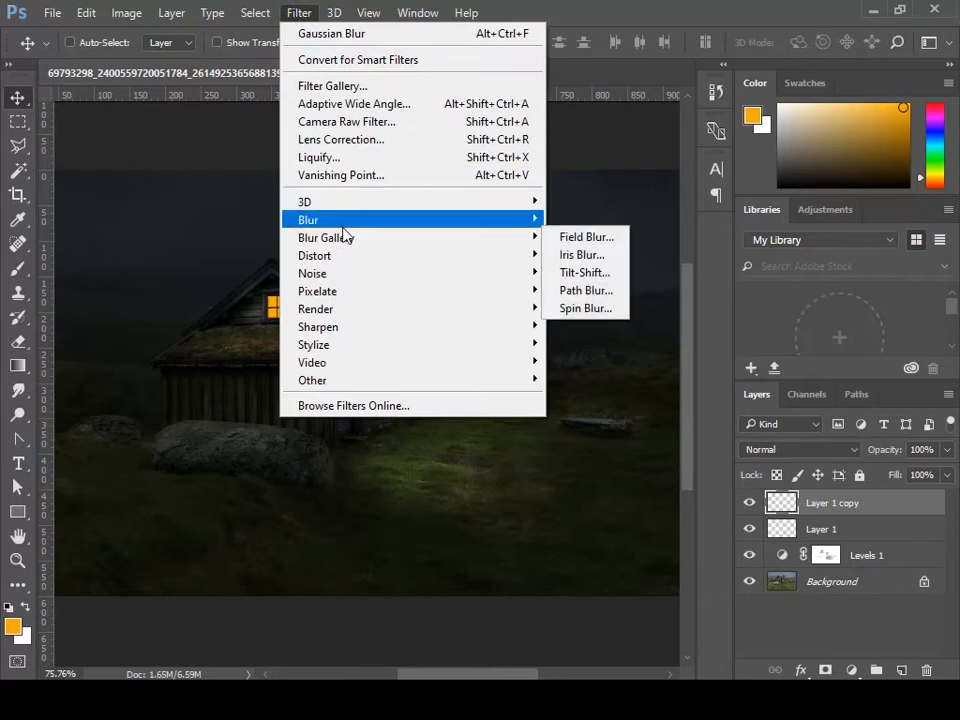
pyautogui.moveTo(443, 229)
pyautogui.click(595, 291)
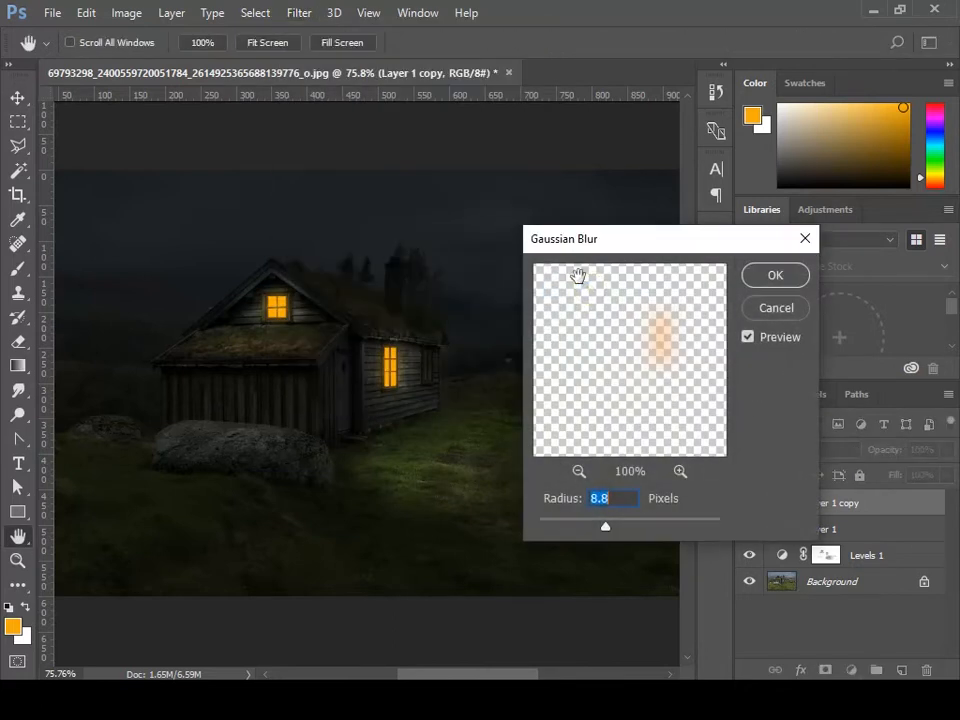
pyautogui.moveTo(602, 528); pyautogui.dragTo(600, 528)
pyautogui.click(770, 275)
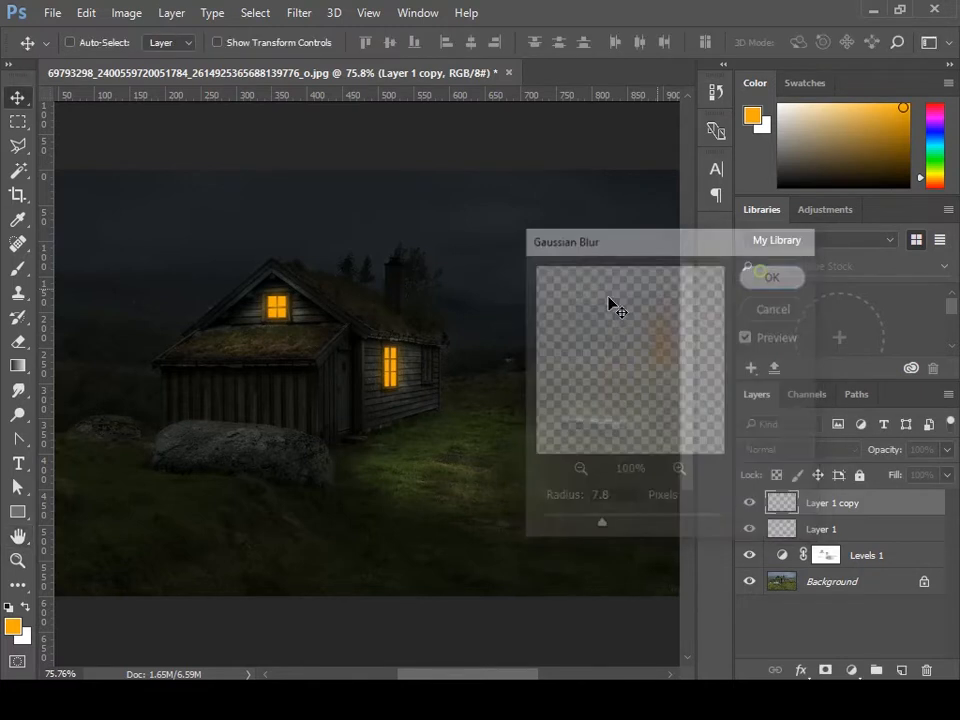
# - Set the blend mode of the blurred window layer, Layer 1 copy, to Screen
pyautogui.keyDown('alt'); pyautogui.scroll(4, 381, 364); pyautogui.keyUp('alt')
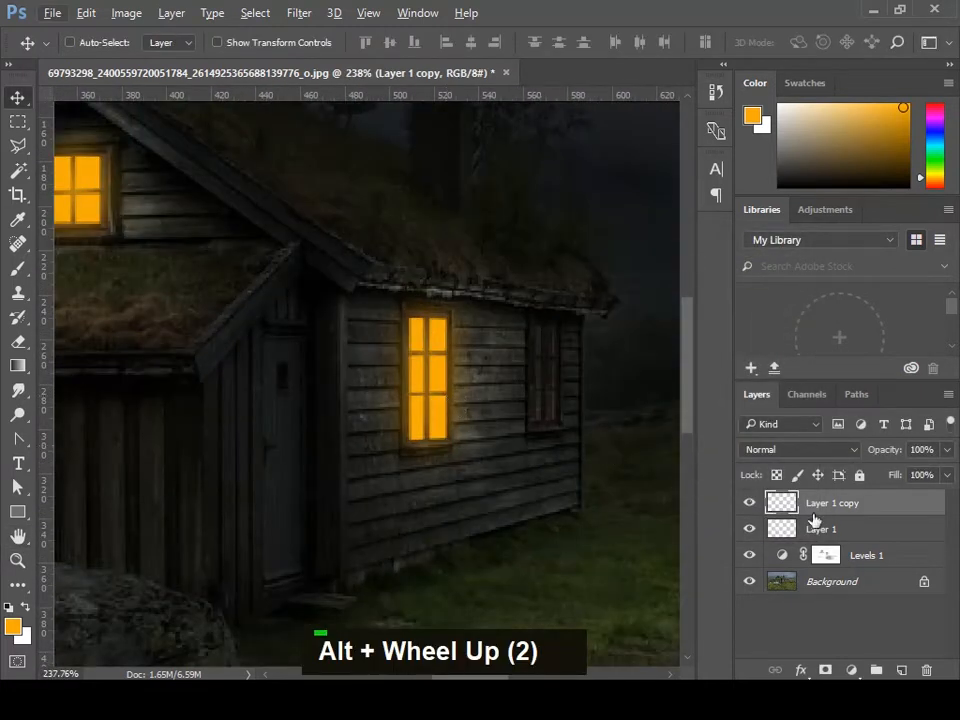
pyautogui.click(757, 510)
pyautogui.click(757, 510)
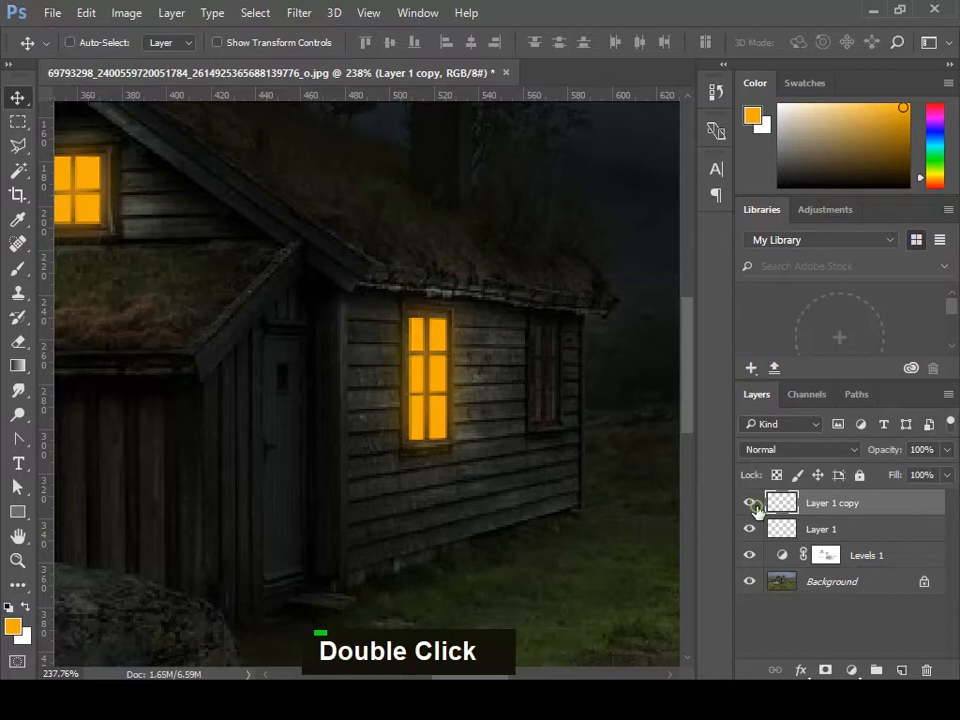
pyautogui.click(806, 451)
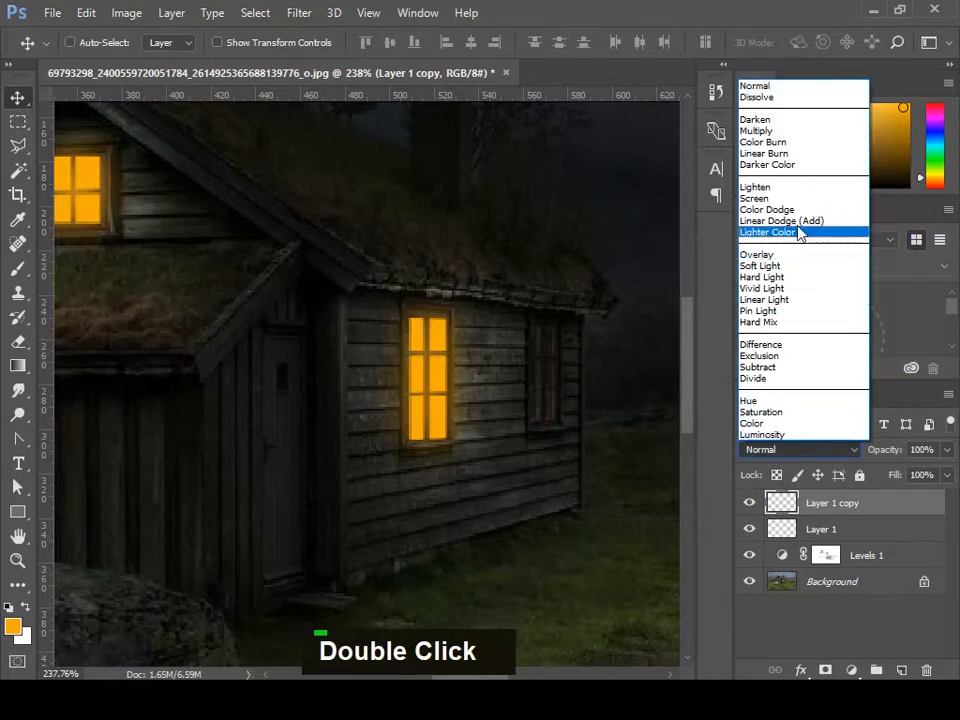
pyautogui.click(806, 199)
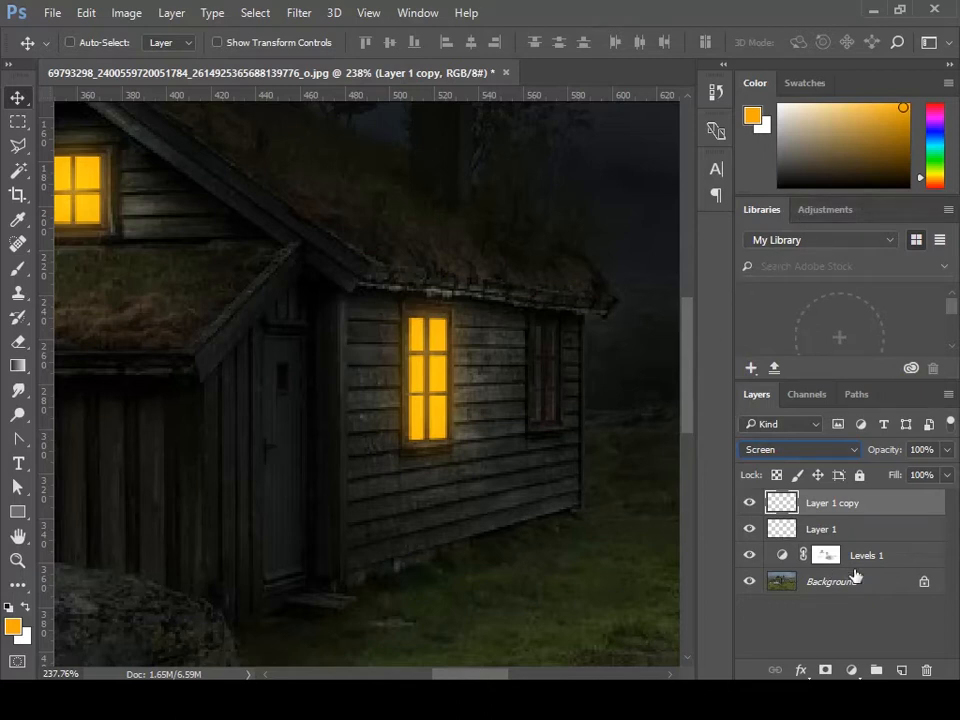
# - Make the Levels 1 adjustment layer active
pyautogui.click(898, 560)
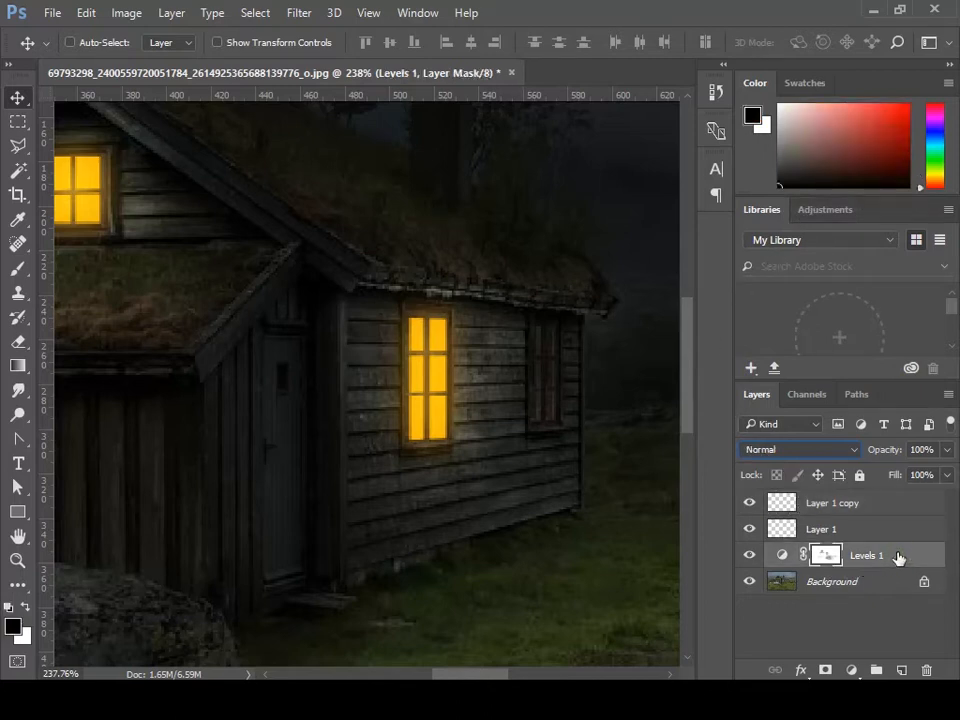
pyautogui.scroll(1, 493, 433)
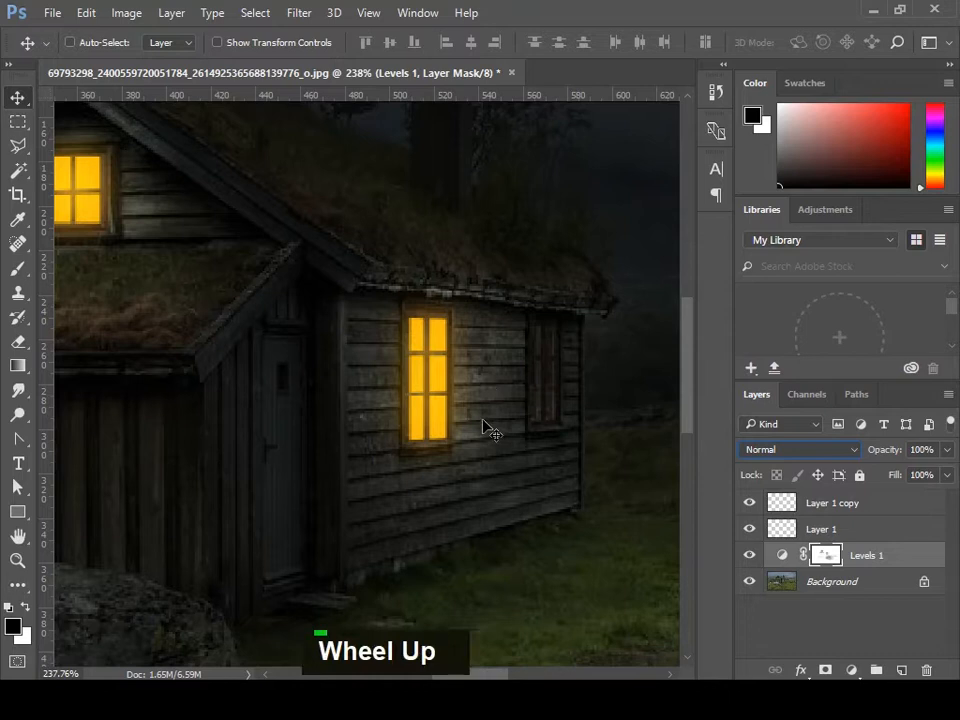
pyautogui.scroll(-1, 444, 392)
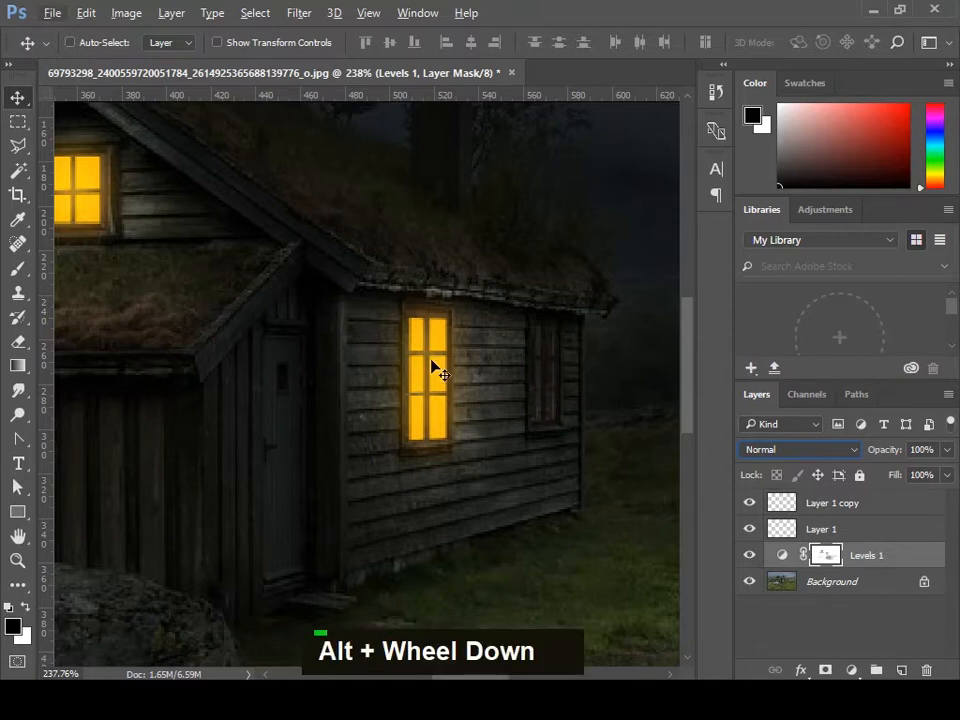
pyautogui.scroll(-1, 432, 366)
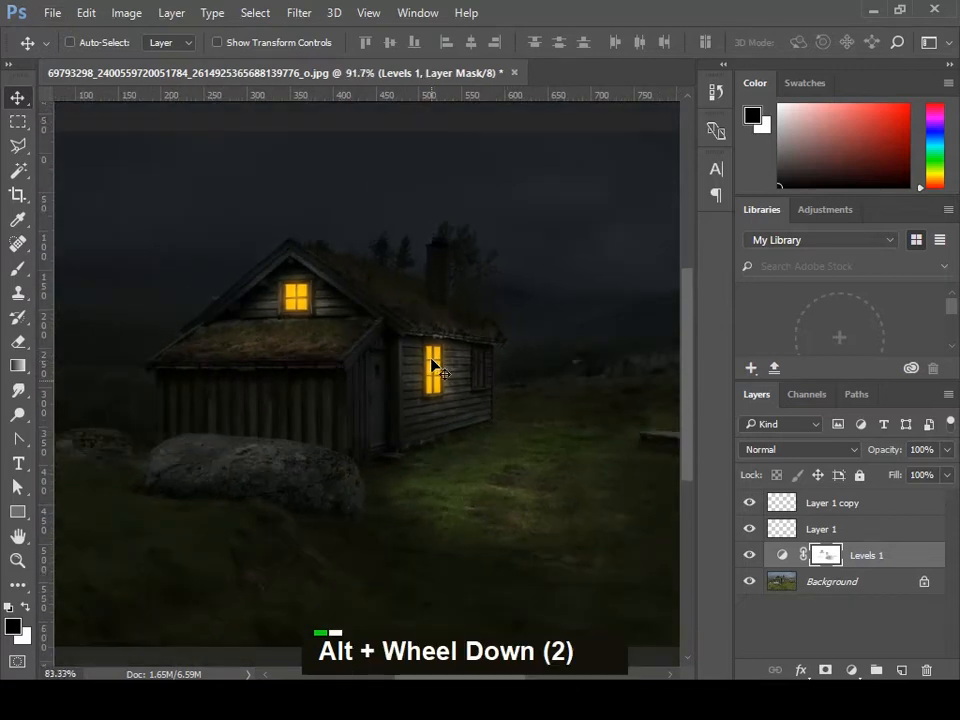
pyautogui.scroll(-1, 432, 366)
pyautogui.scroll(2, 440, 380)
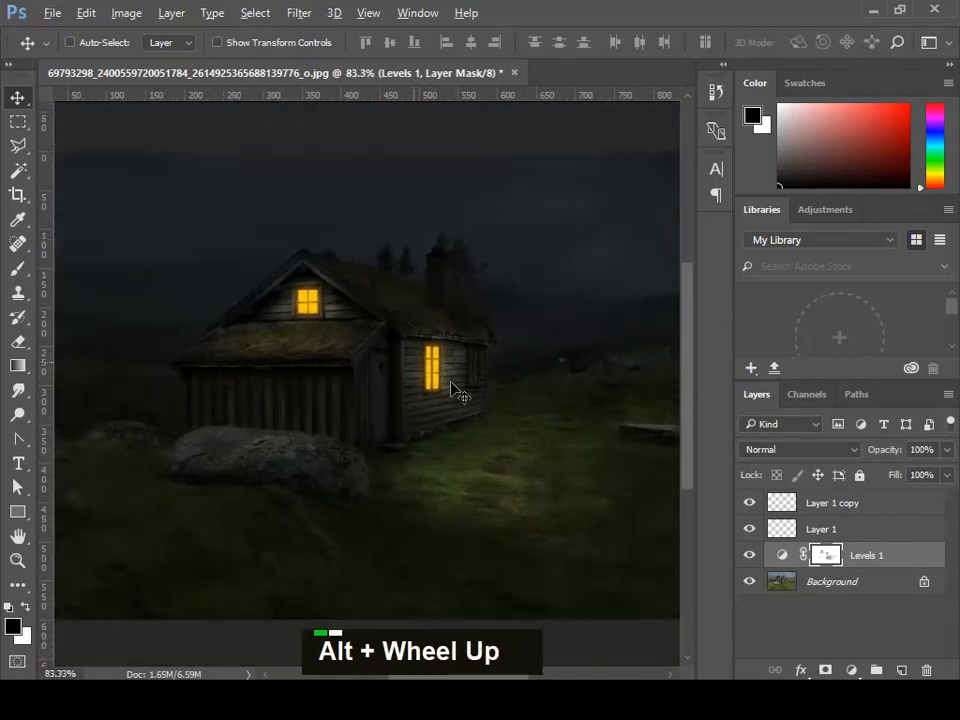
pyautogui.moveTo(450, 384); pyautogui.dragTo(447, 337)
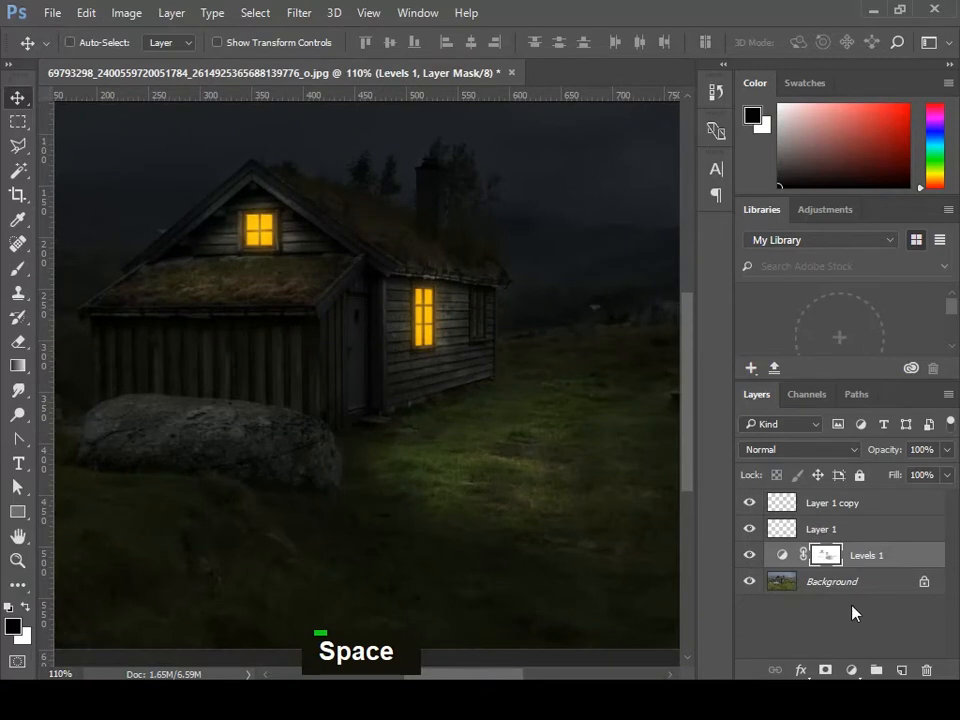
pyautogui.click(858, 673)
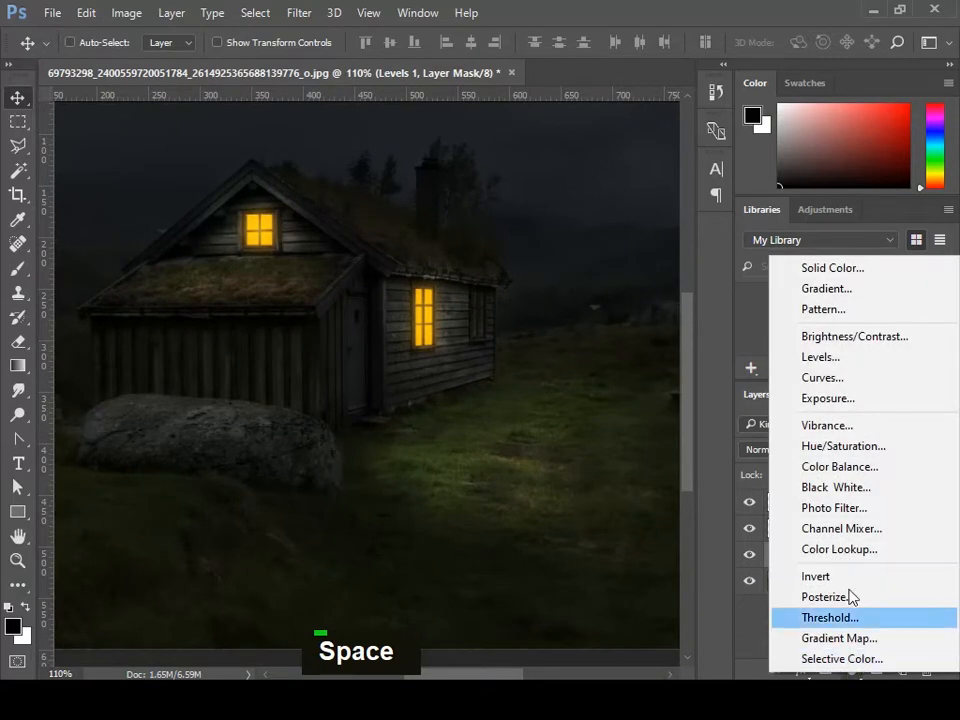
pyautogui.click(829, 360)
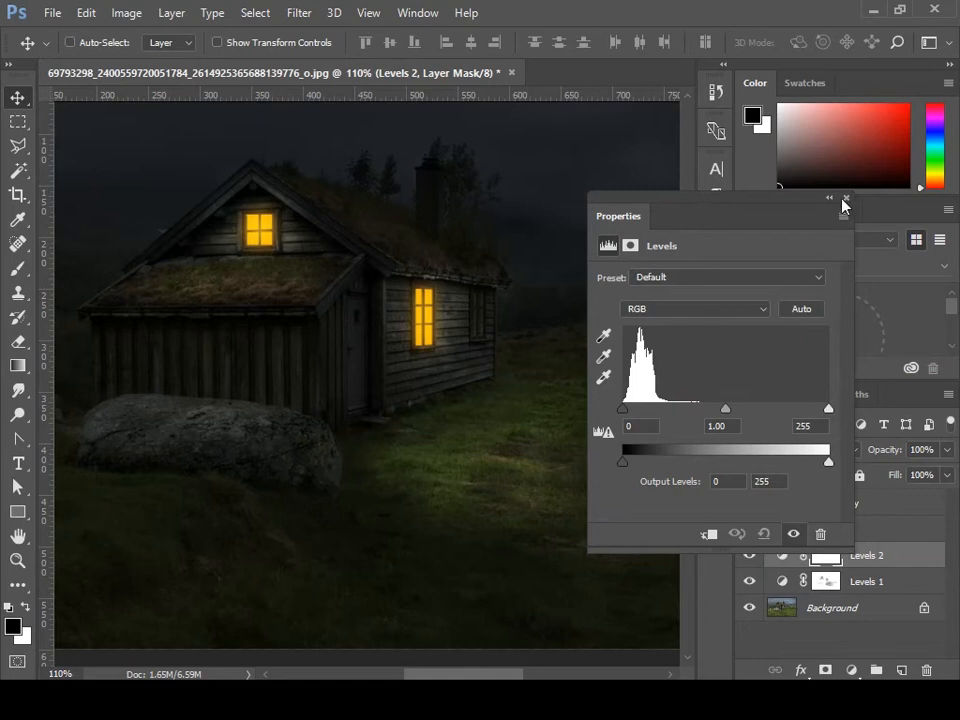
pyautogui.click(846, 198)
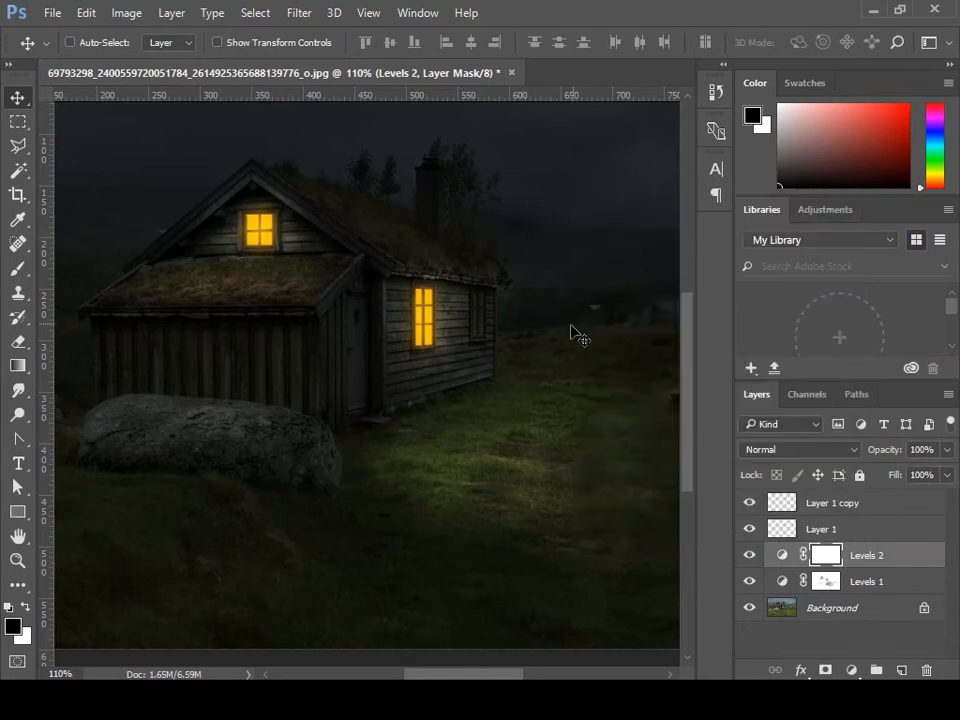
pyautogui.click(929, 670)
pyautogui.click(415, 265)
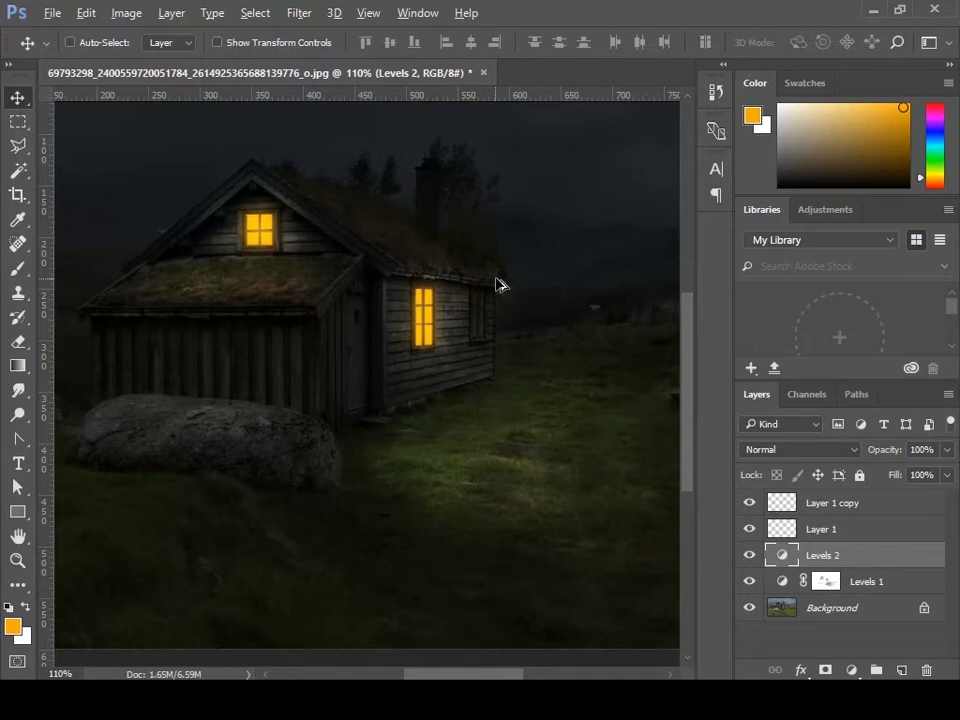
pyautogui.keyDown('alt'); pyautogui.scroll(-1, 499, 284); pyautogui.keyUp('alt')
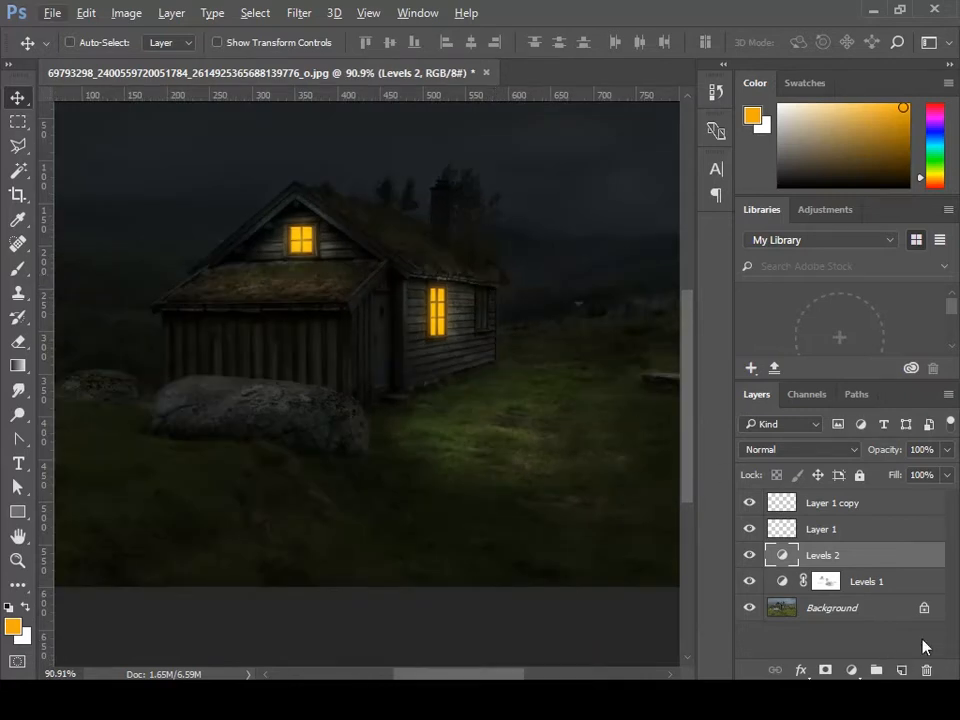
pyautogui.click(927, 670)
pyautogui.click(424, 270)
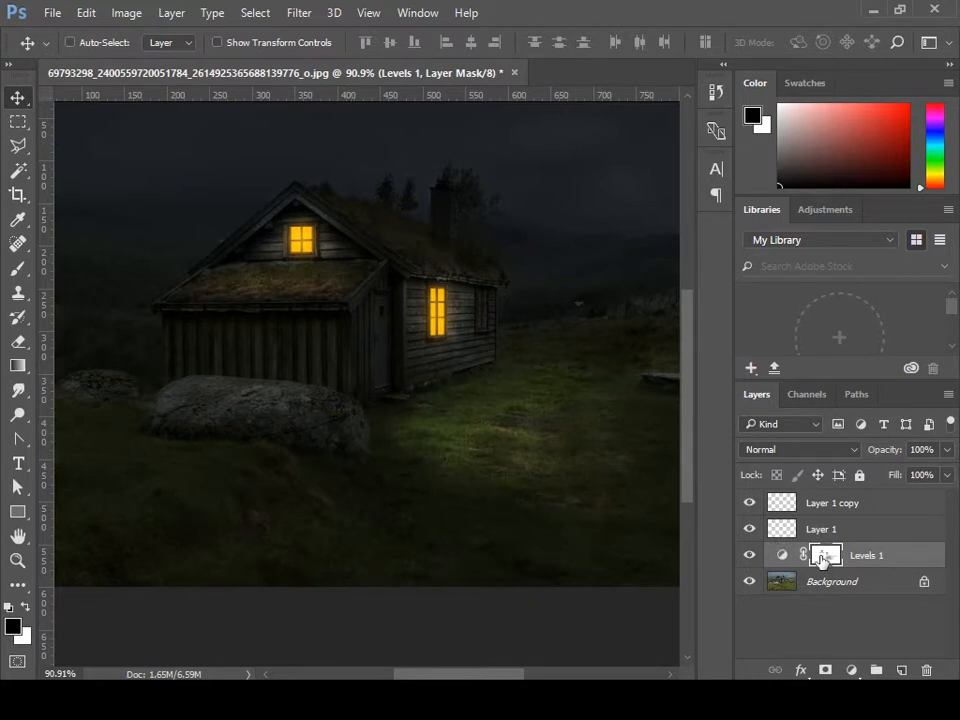
# - Load the Levels 1 mask as a new selection and invert it to select the lit areas around the windows
pyautogui.click(266, 14)
pyautogui.click(336, 377)
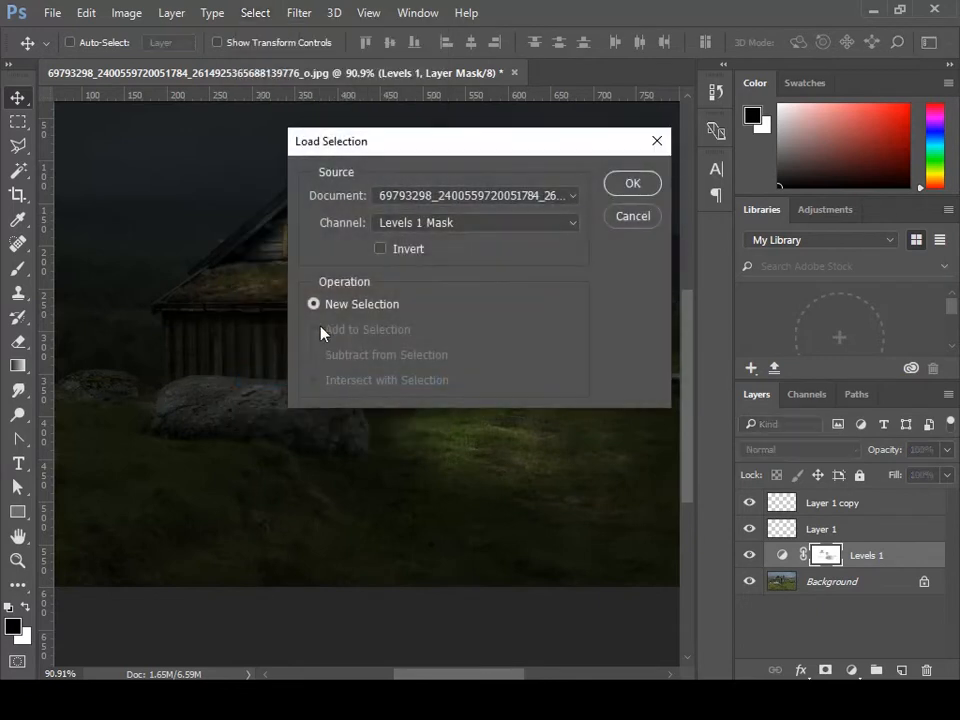
pyautogui.click(612, 183)
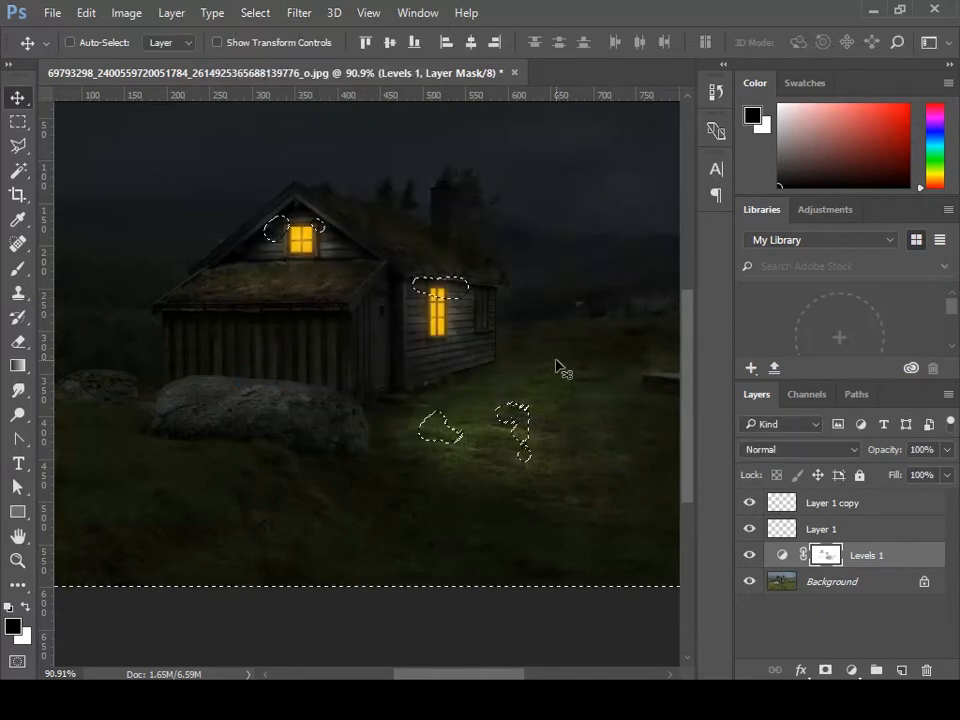
pyautogui.keyDown('alt'); pyautogui.scroll(-2, 476, 343); pyautogui.keyUp('alt')
pyautogui.keyDown('alt'); pyautogui.scroll(1, 461, 339); pyautogui.keyUp('alt')
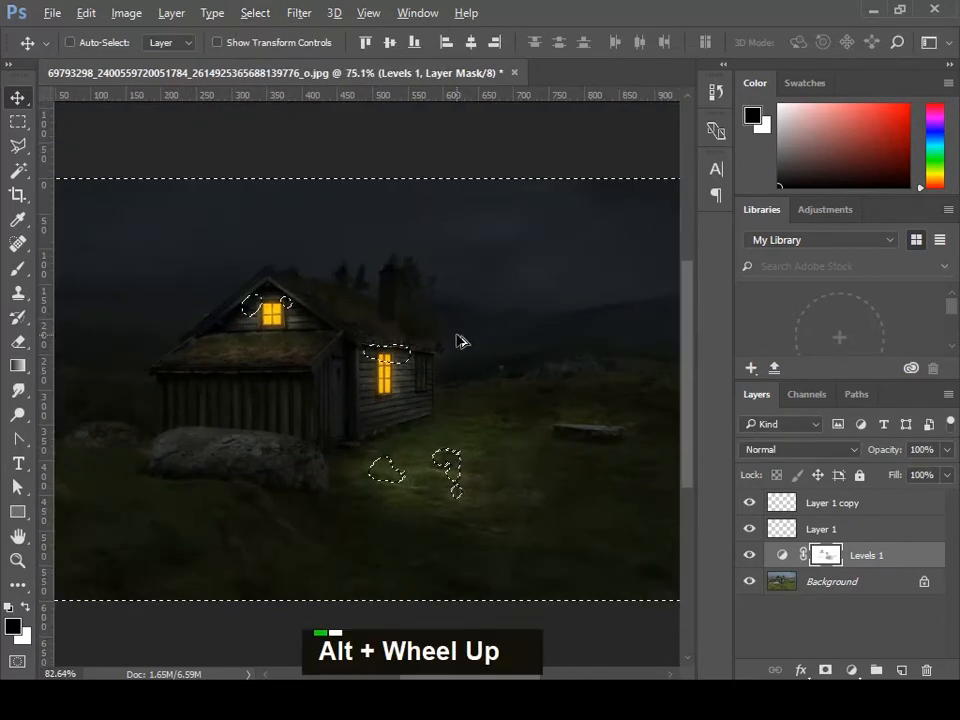
pyautogui.keyDown('alt'); pyautogui.scroll(-2, 396, 312); pyautogui.keyUp('alt')
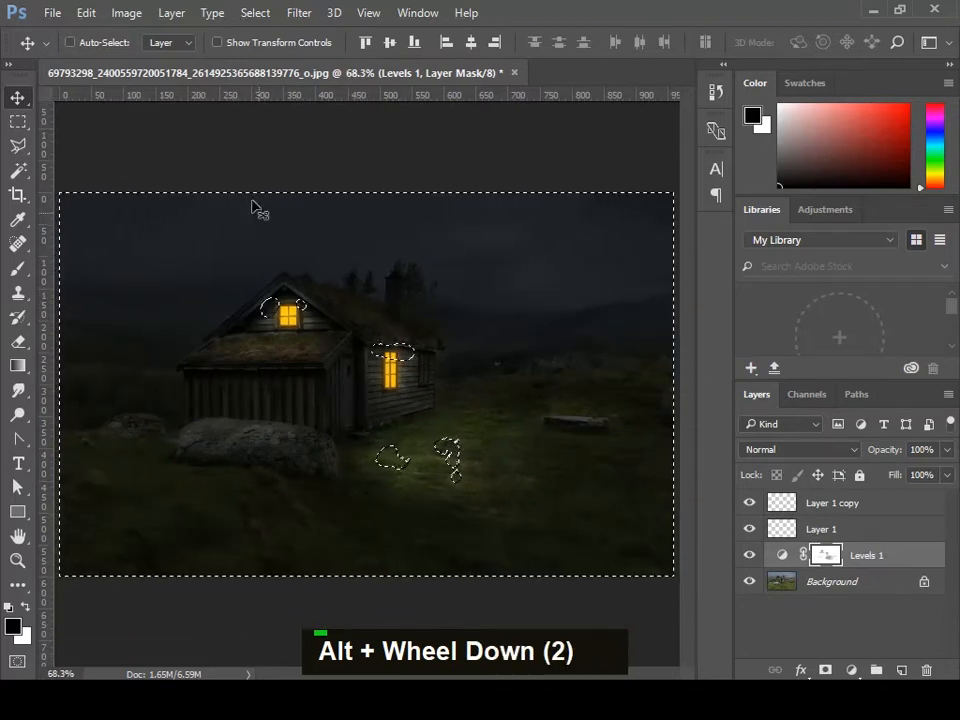
pyautogui.click(255, 13)
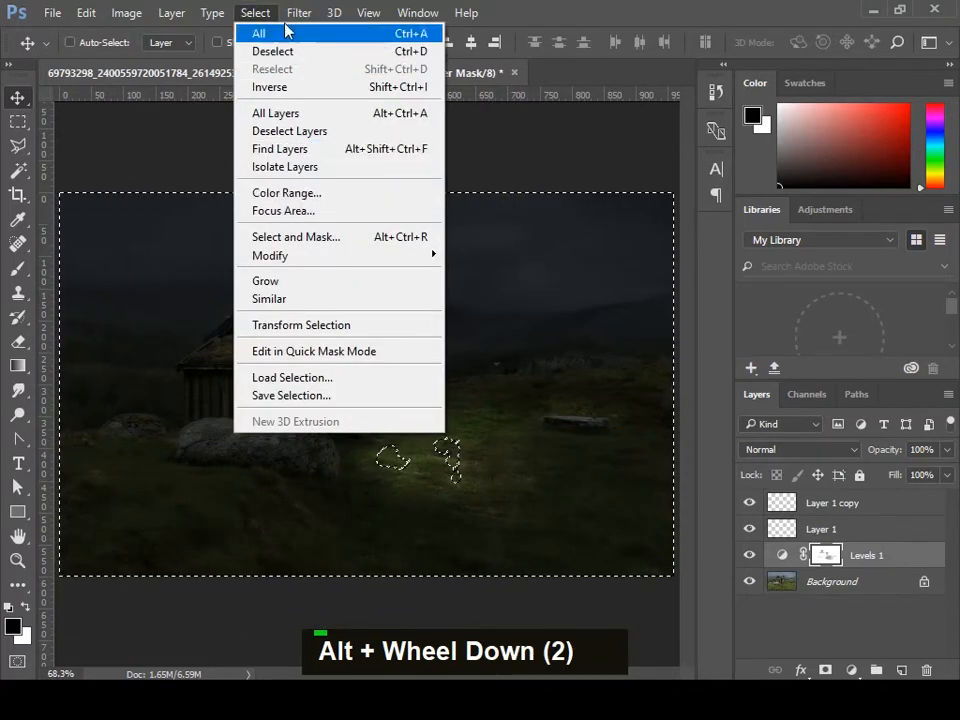
pyautogui.moveTo(418, 12)
pyautogui.click(810, 13)
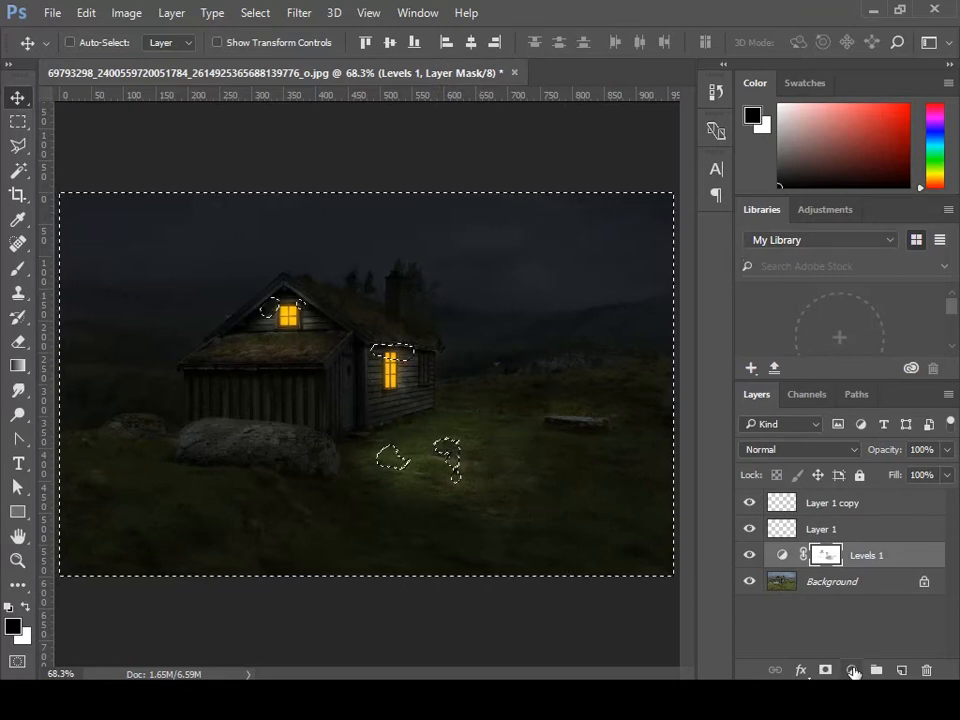
pyautogui.click(255, 13)
pyautogui.click(268, 86)
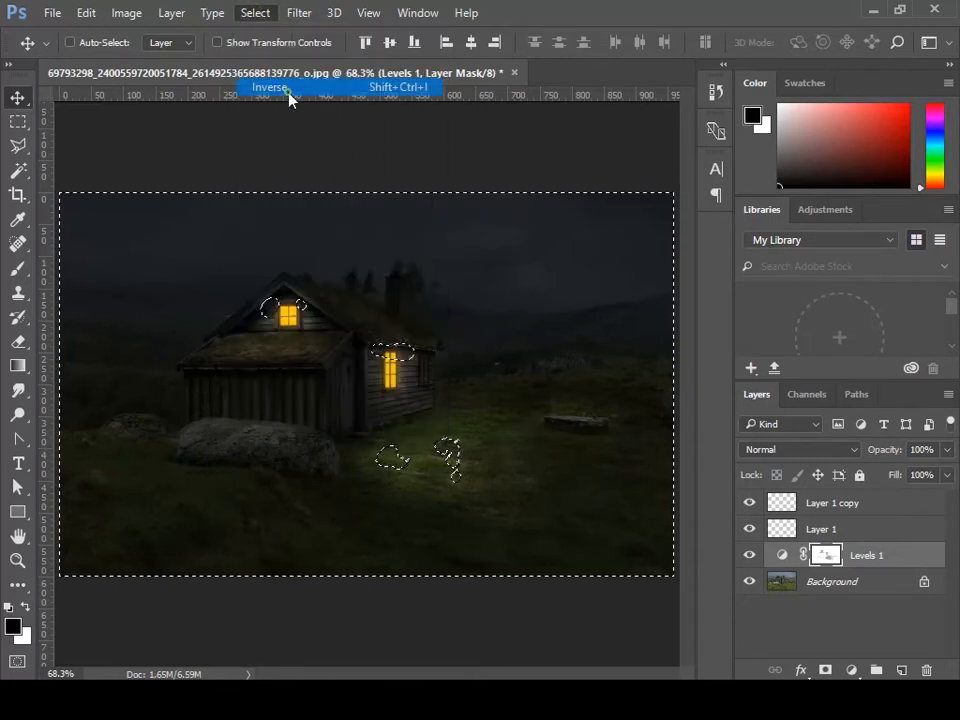
# - Add a Levels adjustment layer masked to the selected lit areas and lower its white input level to 154
pyautogui.click(848, 670)
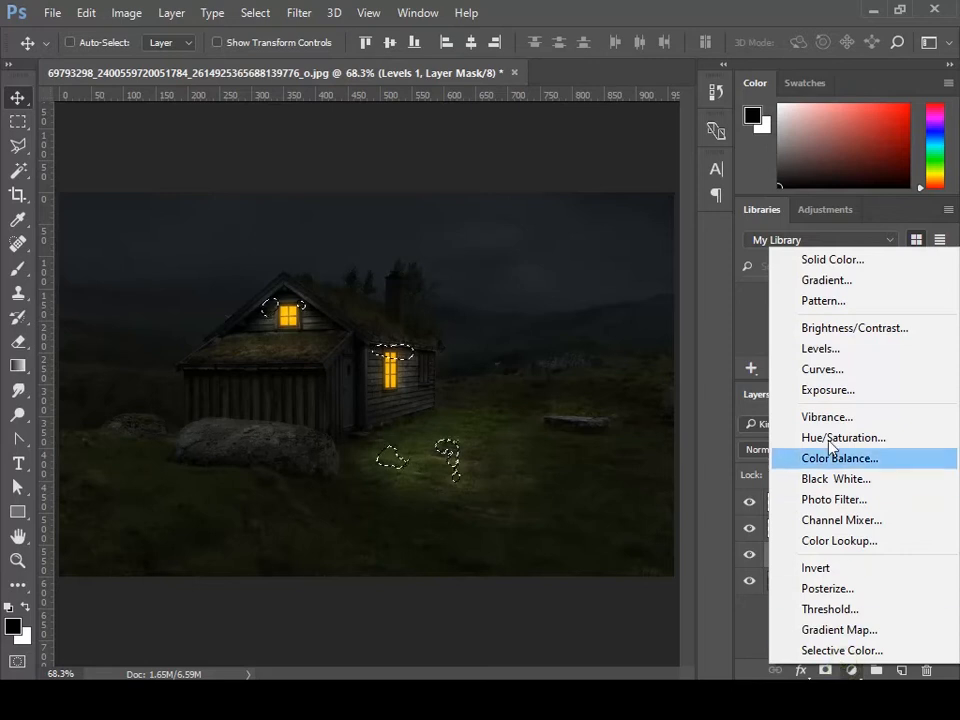
pyautogui.click(821, 350)
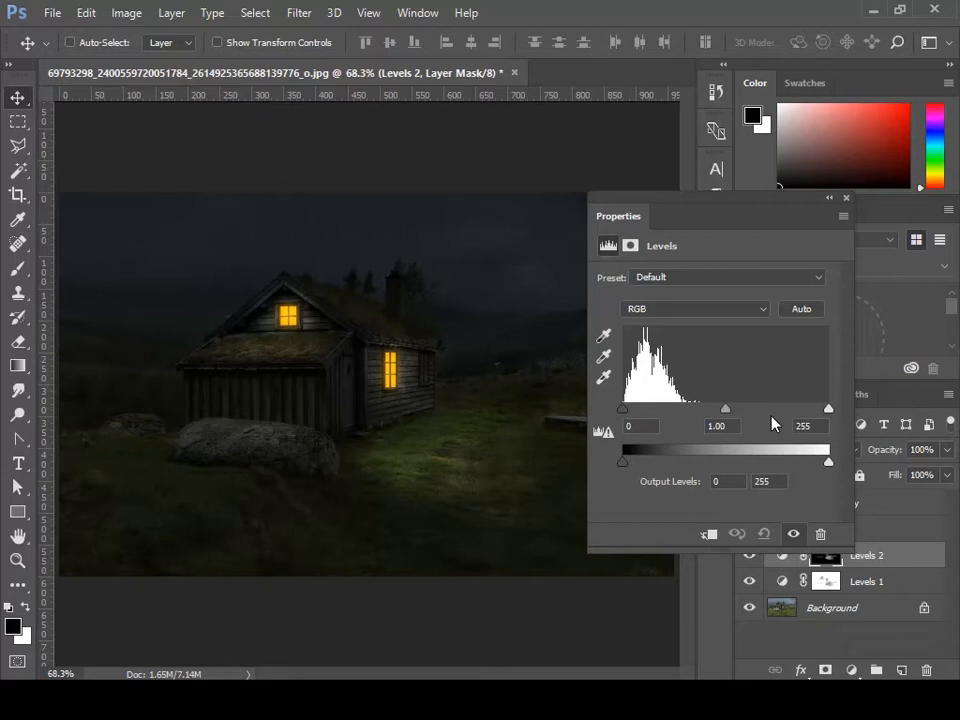
pyautogui.moveTo(828, 410); pyautogui.dragTo(773, 410)
pyautogui.moveTo(628, 412); pyautogui.dragTo(596, 412)
pyautogui.moveTo(773, 410); pyautogui.dragTo(748, 412)
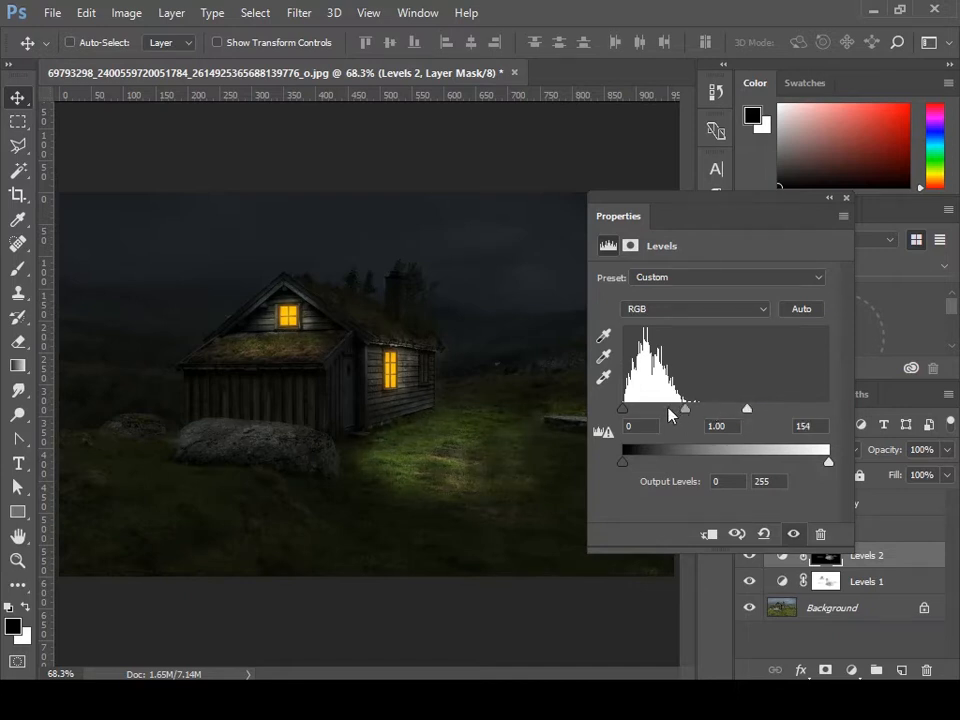
pyautogui.moveTo(628, 413); pyautogui.dragTo(625, 414)
pyautogui.click(846, 199)
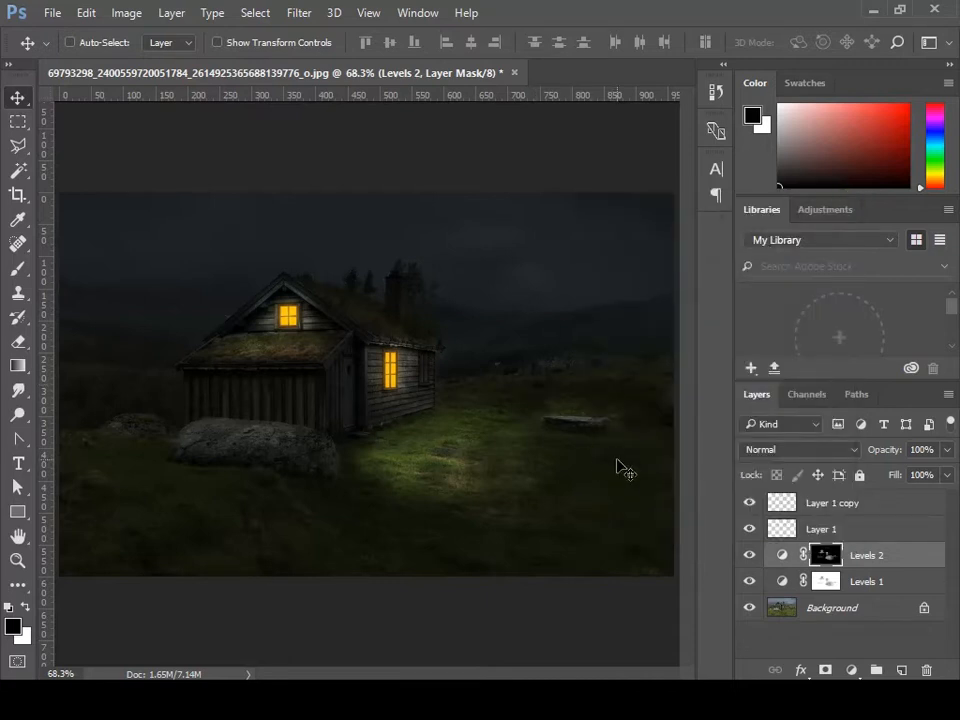
# - Make the Levels 1 mask active again, load it as a selection and invert the selection
pyautogui.scroll(-1, 508, 443)
pyautogui.scroll(1, 466, 436)
pyautogui.scroll(-4, 466, 436)
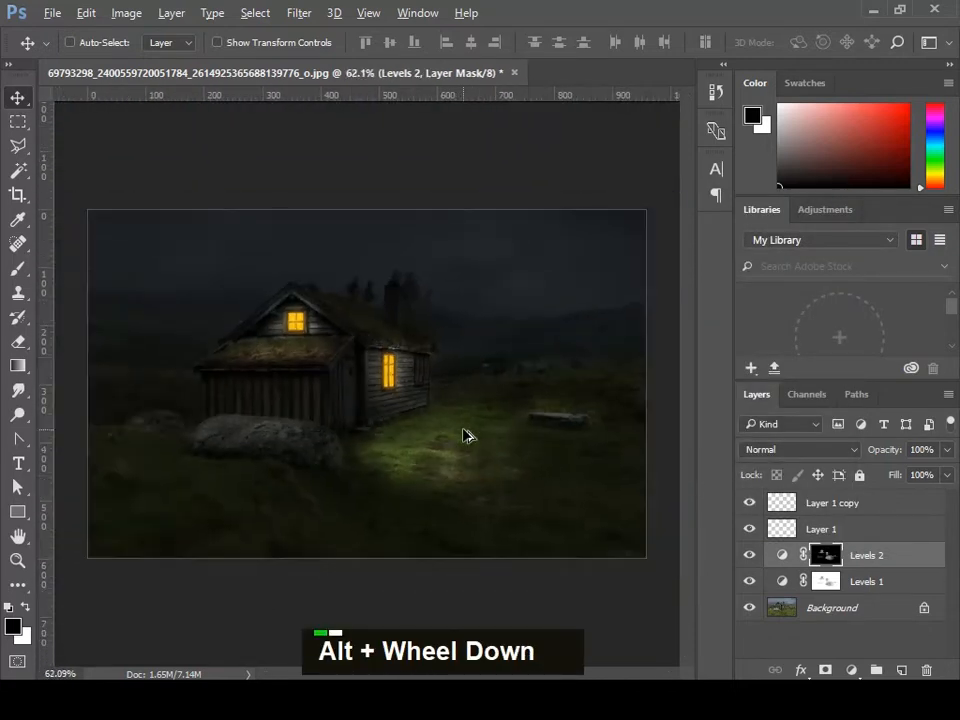
pyautogui.scroll(1, 465, 437)
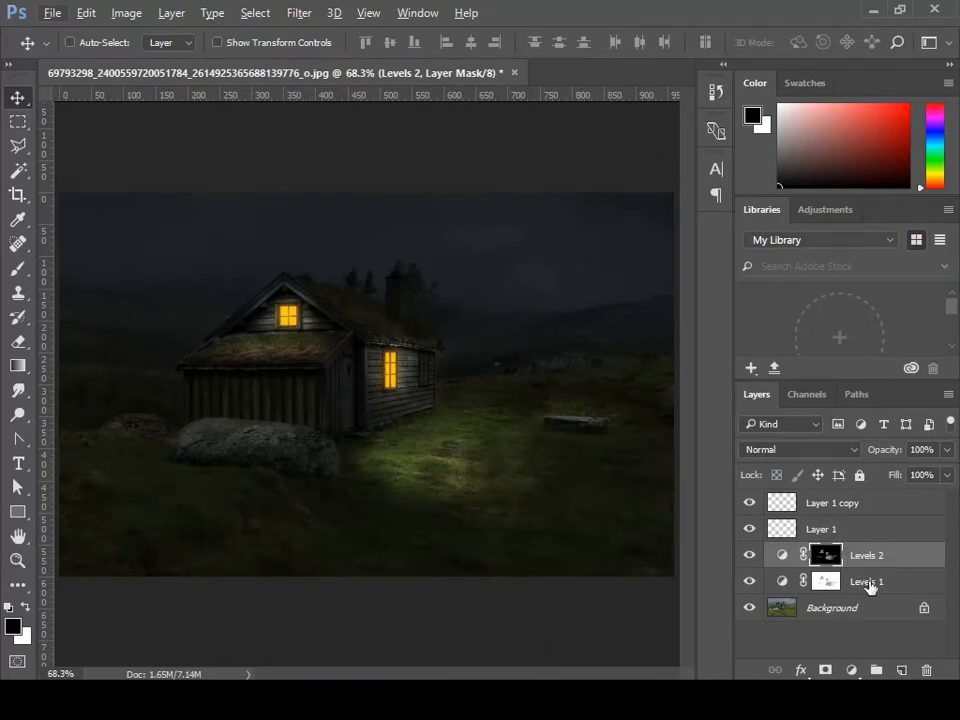
pyautogui.click(836, 588)
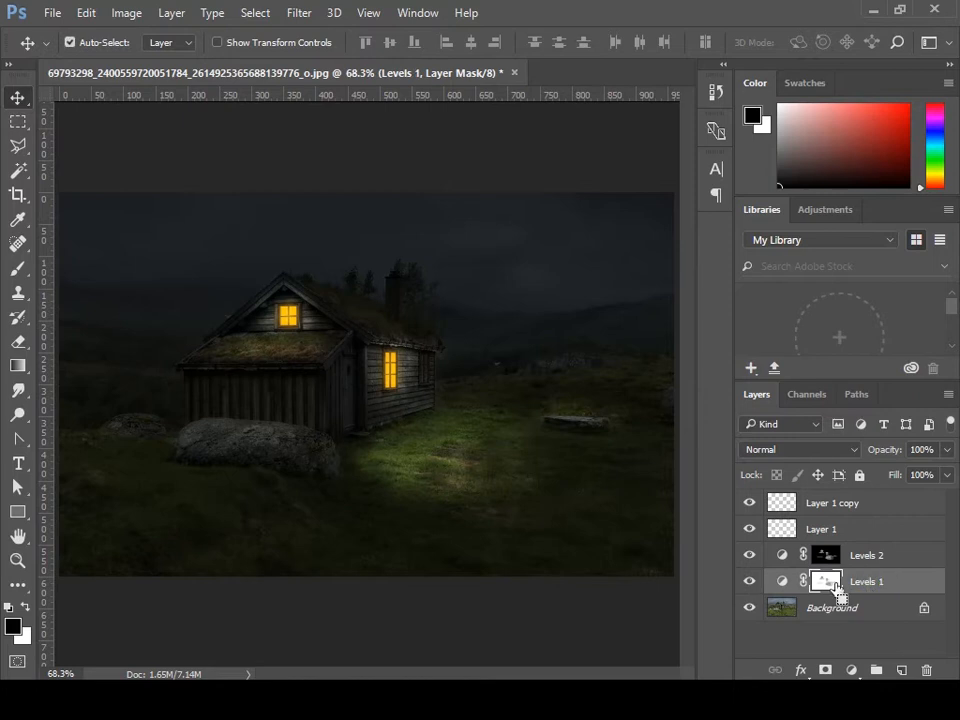
pyautogui.keyDown('ctrl'); pyautogui.click(836, 588); pyautogui.keyUp('ctrl')
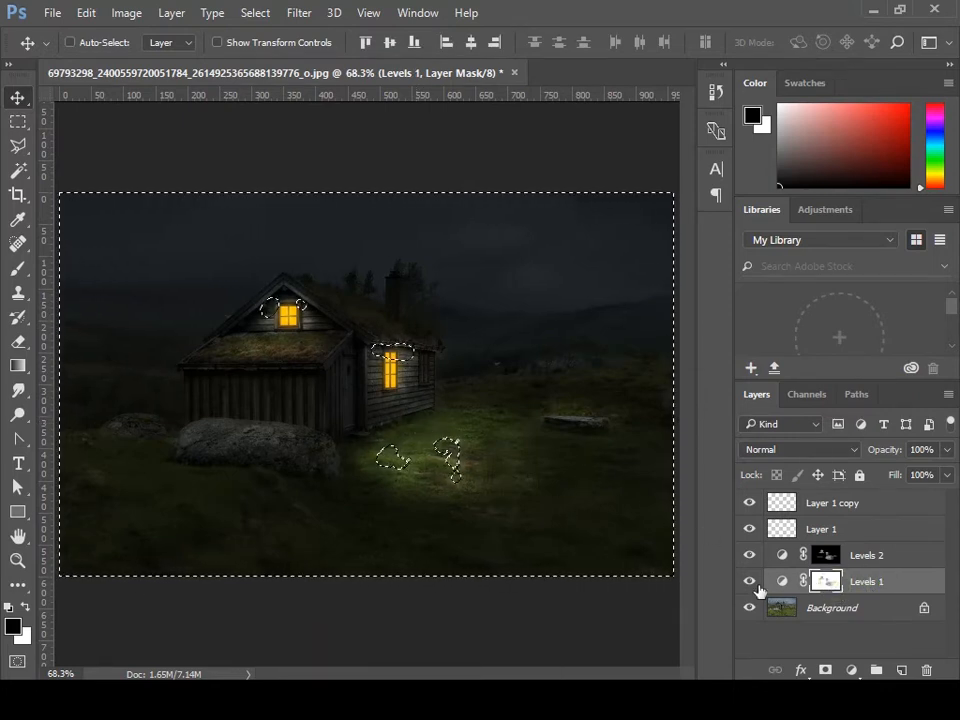
pyautogui.click(240, 13)
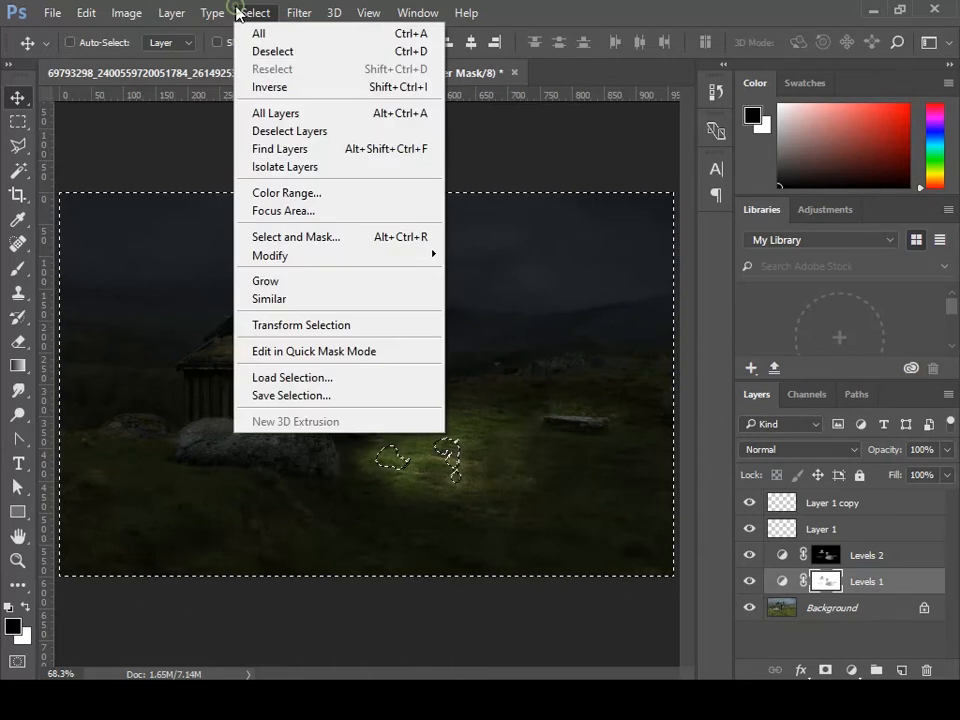
pyautogui.click(290, 88)
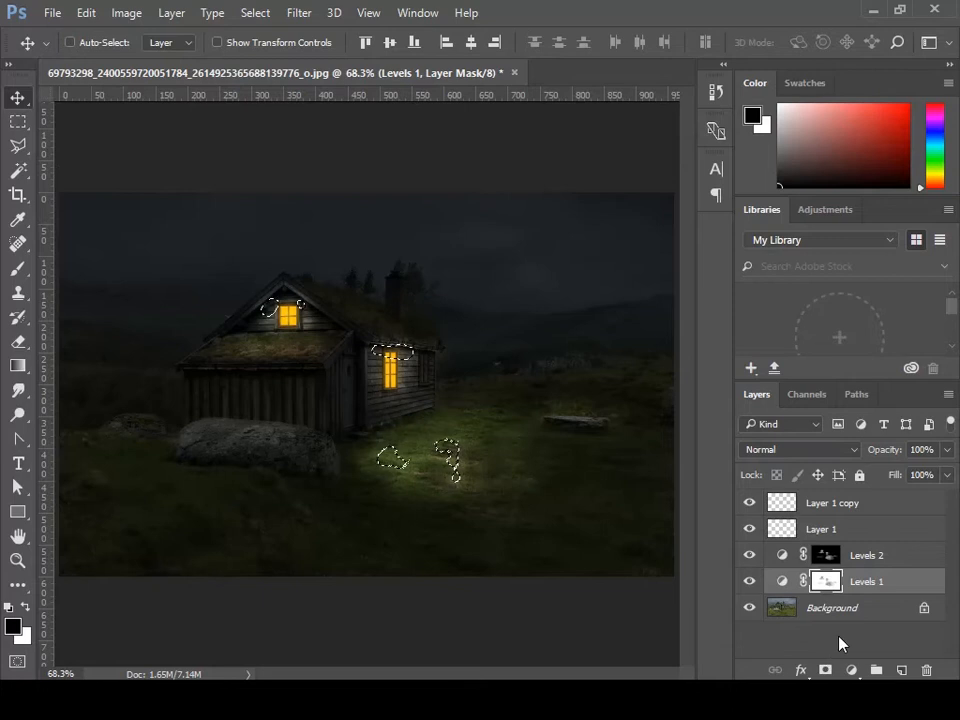
# - Add a Color Balance adjustment layer masked to the selected lit areas, shift its midtones strongly toward red and slightly toward yellow, and compare before and after
pyautogui.click(851, 670)
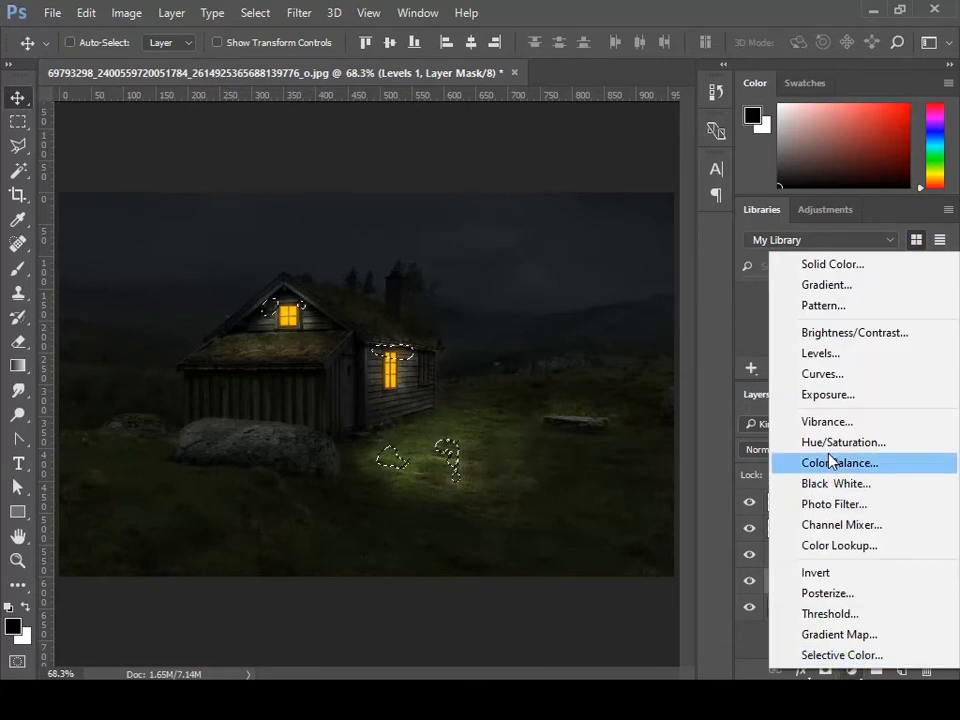
pyautogui.click(831, 461)
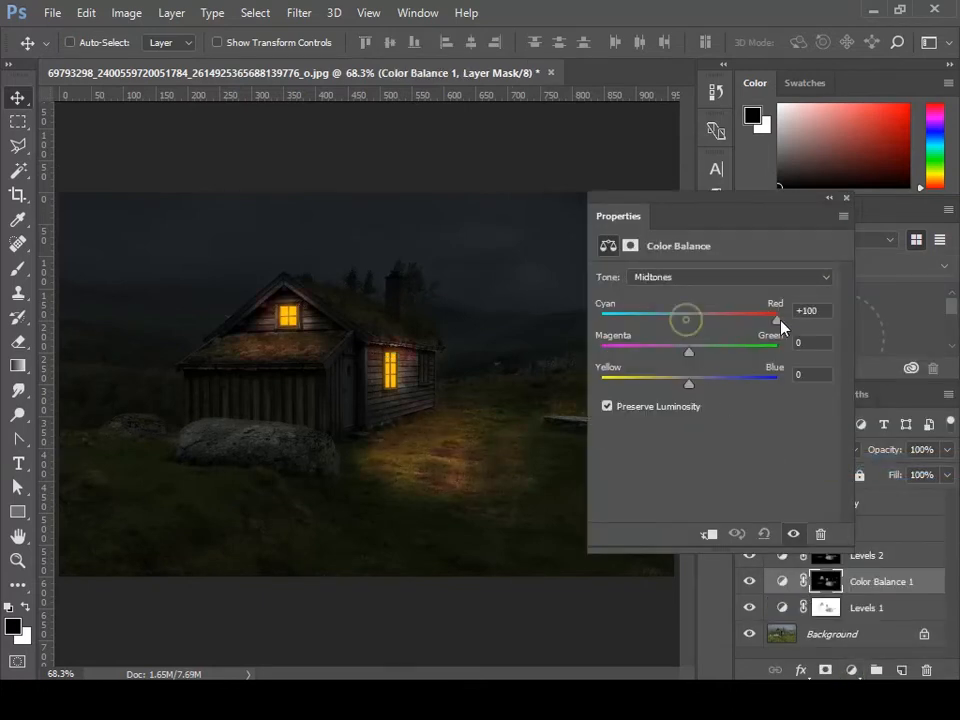
pyautogui.moveTo(752, 325); pyautogui.dragTo(770, 325)
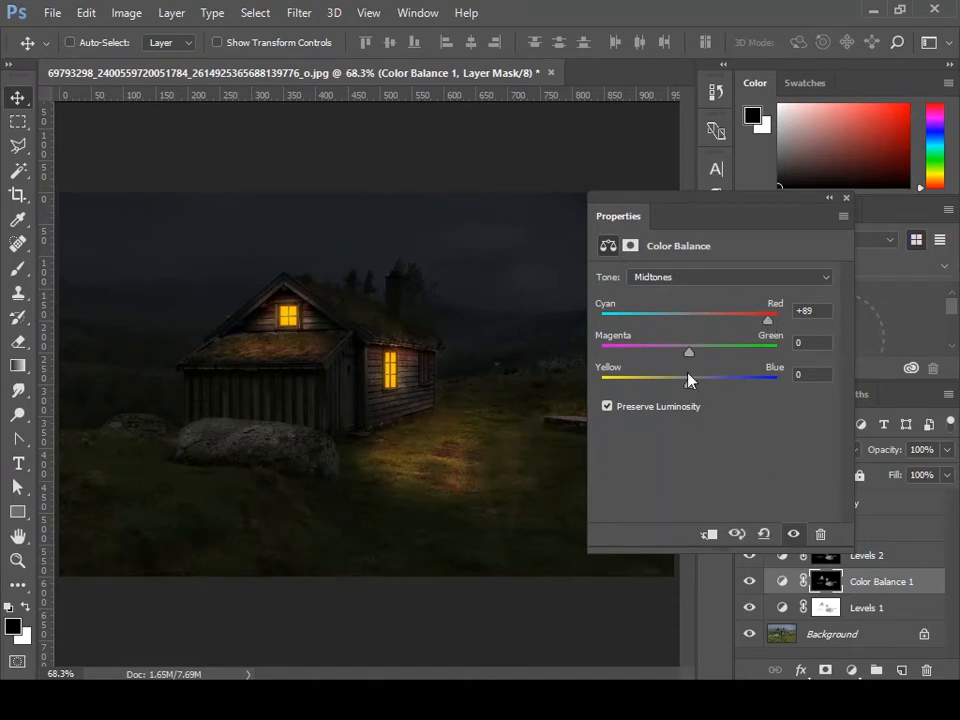
pyautogui.moveTo(658, 386); pyautogui.dragTo(666, 386)
pyautogui.moveTo(763, 320); pyautogui.dragTo(760, 320)
pyautogui.click(846, 200)
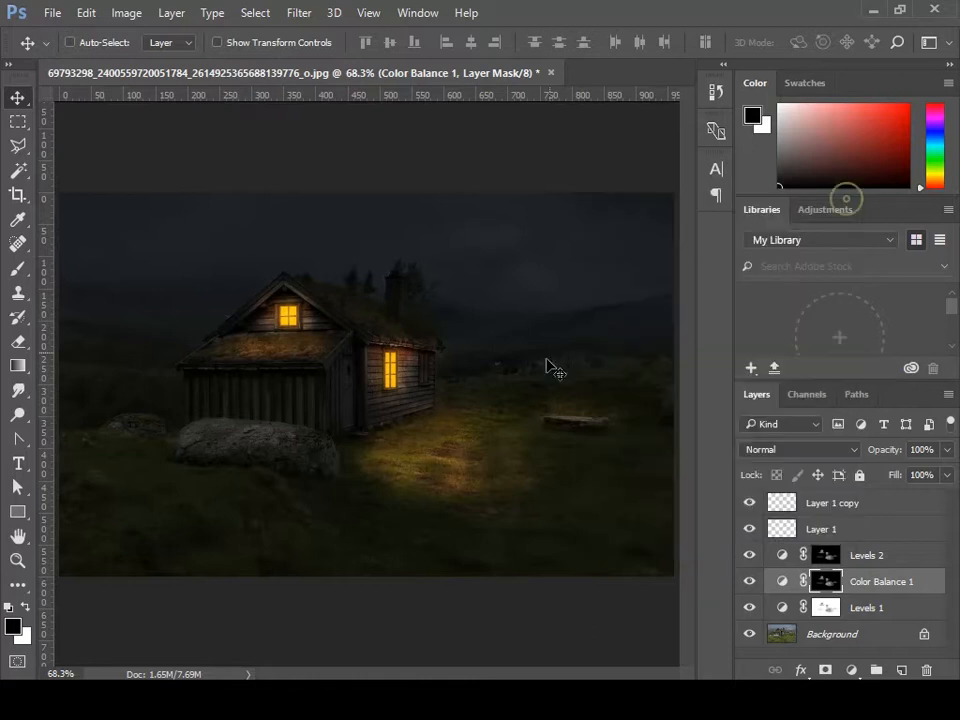
pyautogui.doubleClick(750, 582)
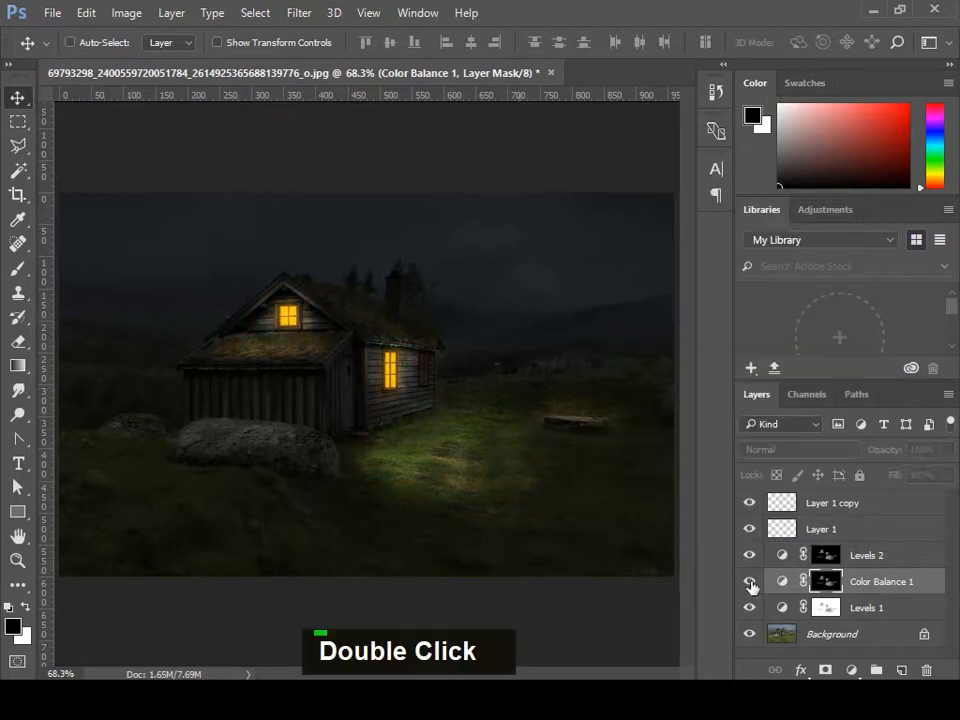
# - Make the Levels 1 adjustment layer active and load its mask as a new, non-inverted selection
pyautogui.click(870, 560)
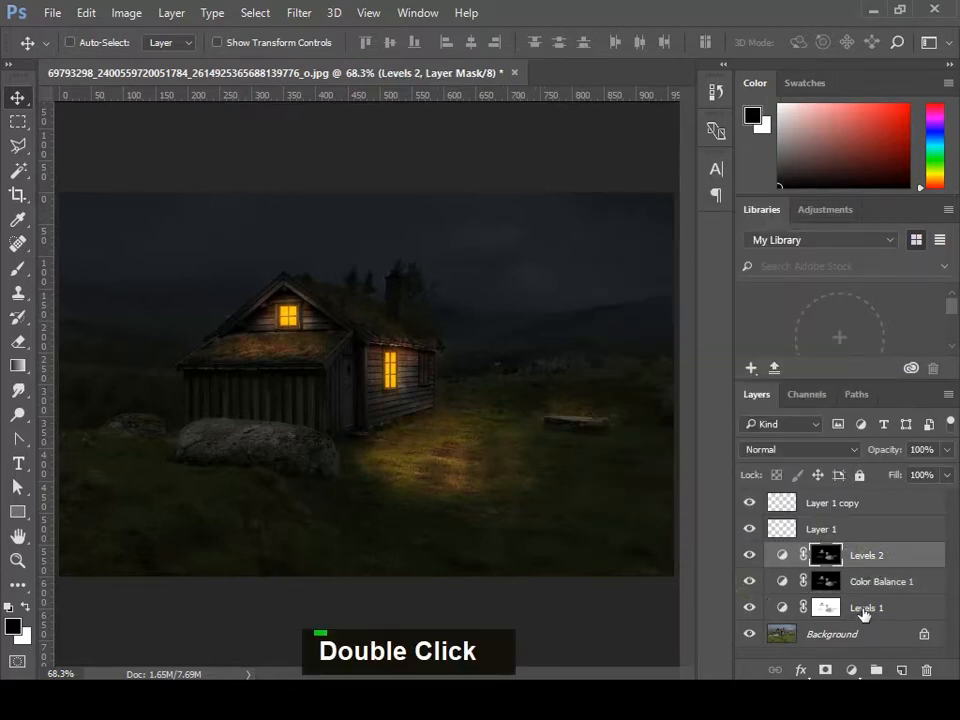
pyautogui.click(864, 611)
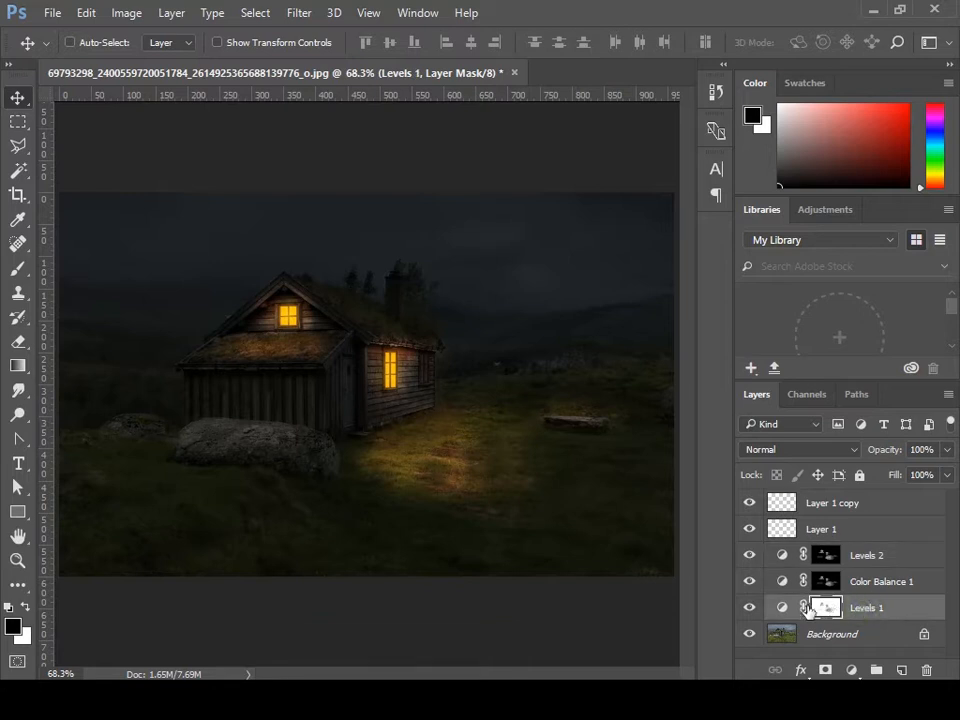
pyautogui.click(254, 13)
pyautogui.click(272, 380)
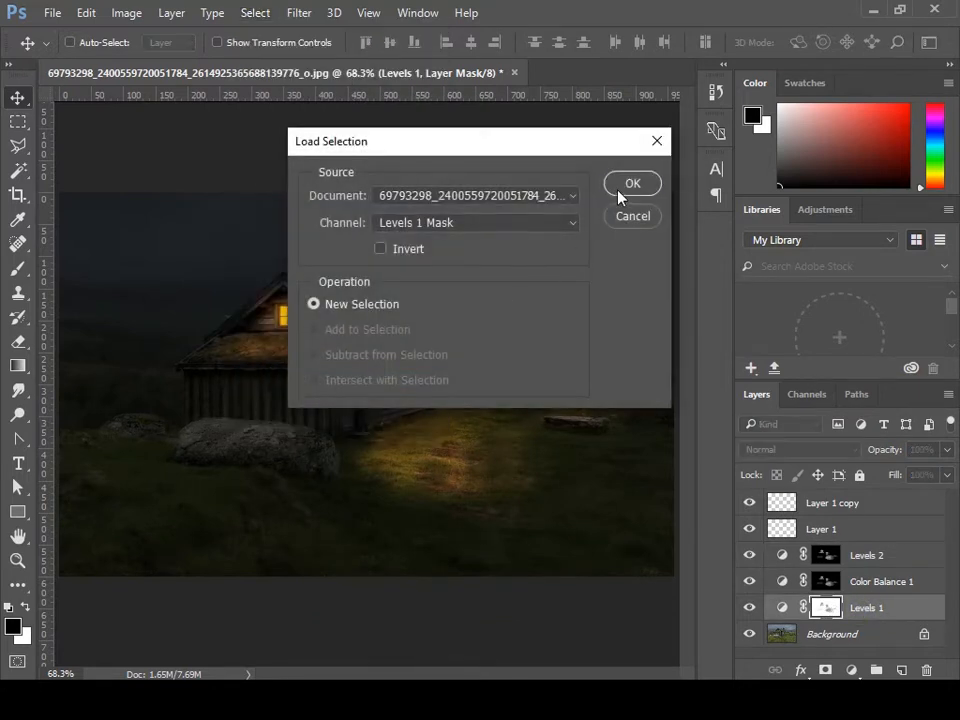
pyautogui.click(620, 196)
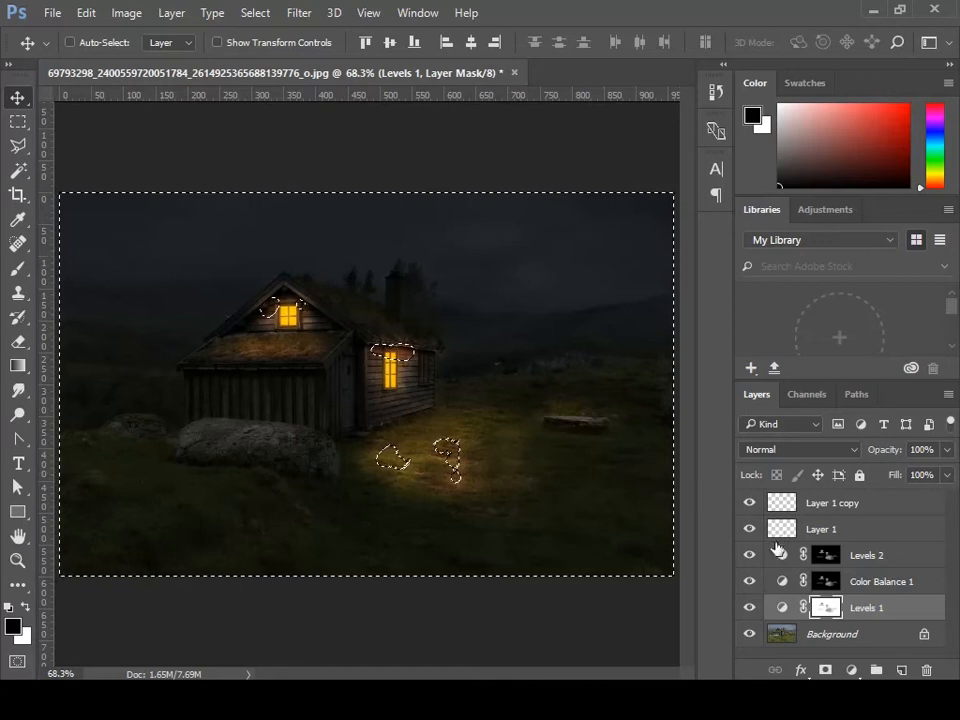
# - Add a Levels adjustment layer above Levels 2 using the selection and lower its white output level to about 196
pyautogui.click(868, 556)
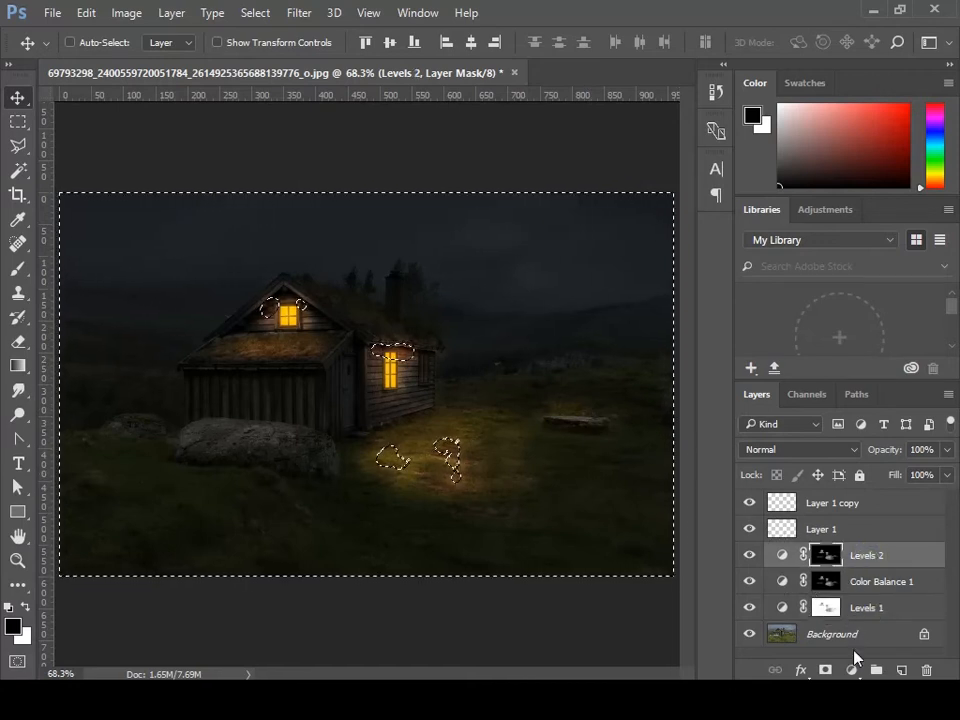
pyautogui.click(851, 670)
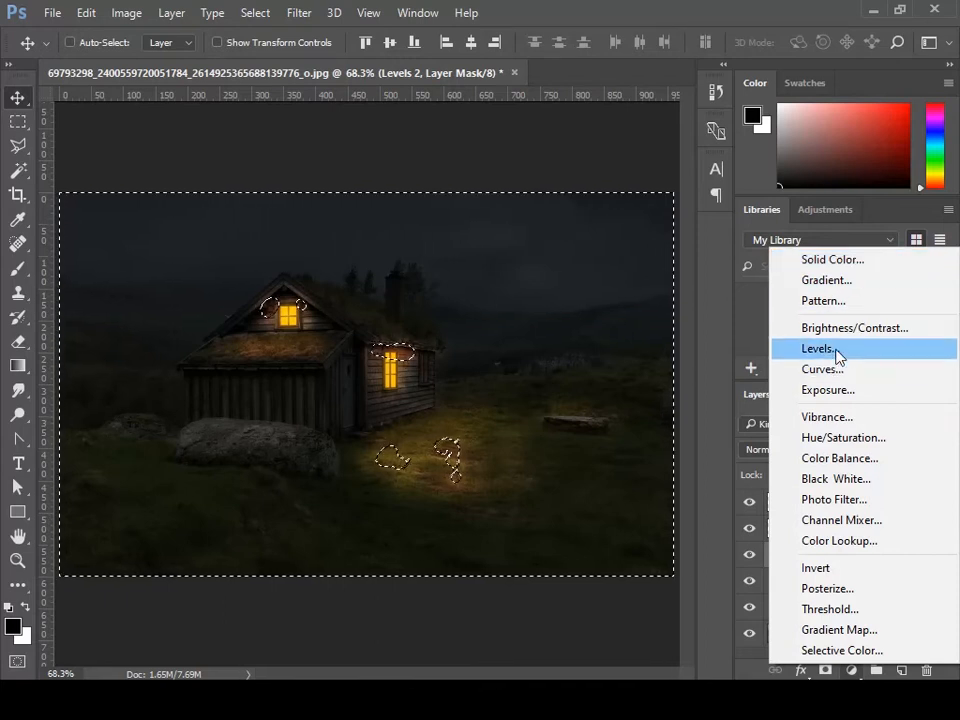
pyautogui.click(836, 350)
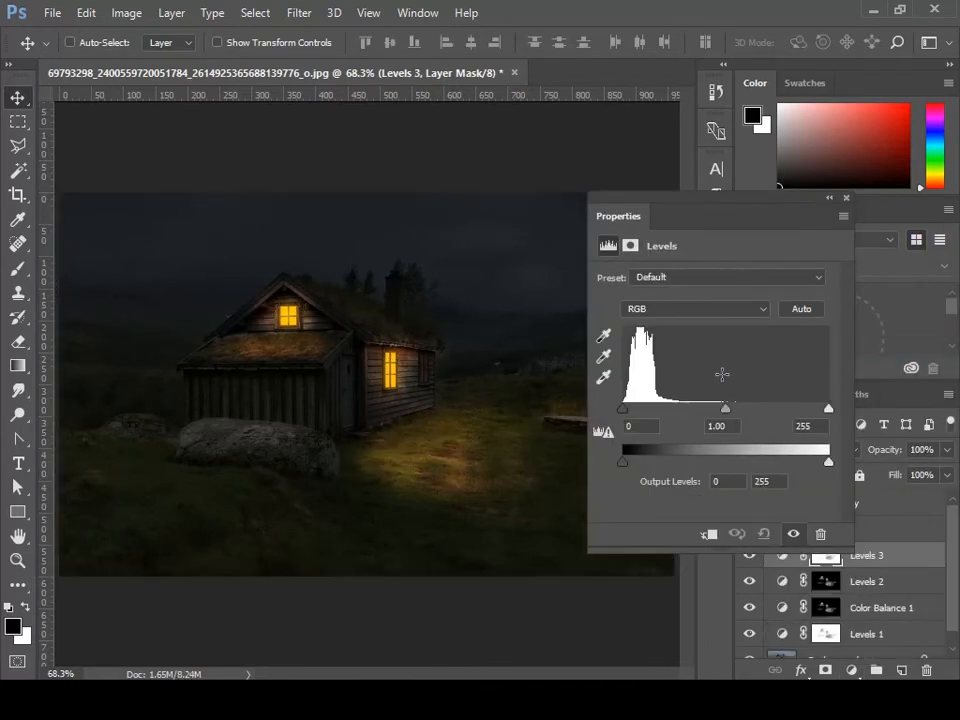
pyautogui.moveTo(818, 414); pyautogui.dragTo(845, 414)
pyautogui.moveTo(829, 462); pyautogui.dragTo(792, 469)
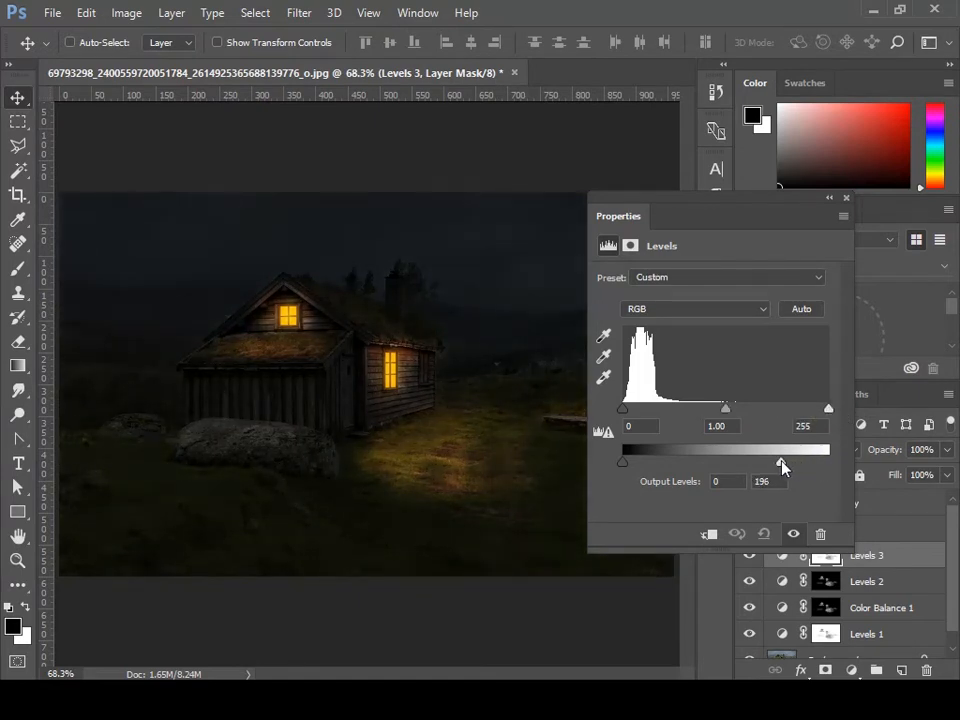
pyautogui.moveTo(777, 466); pyautogui.dragTo(782, 466)
pyautogui.click(846, 199)
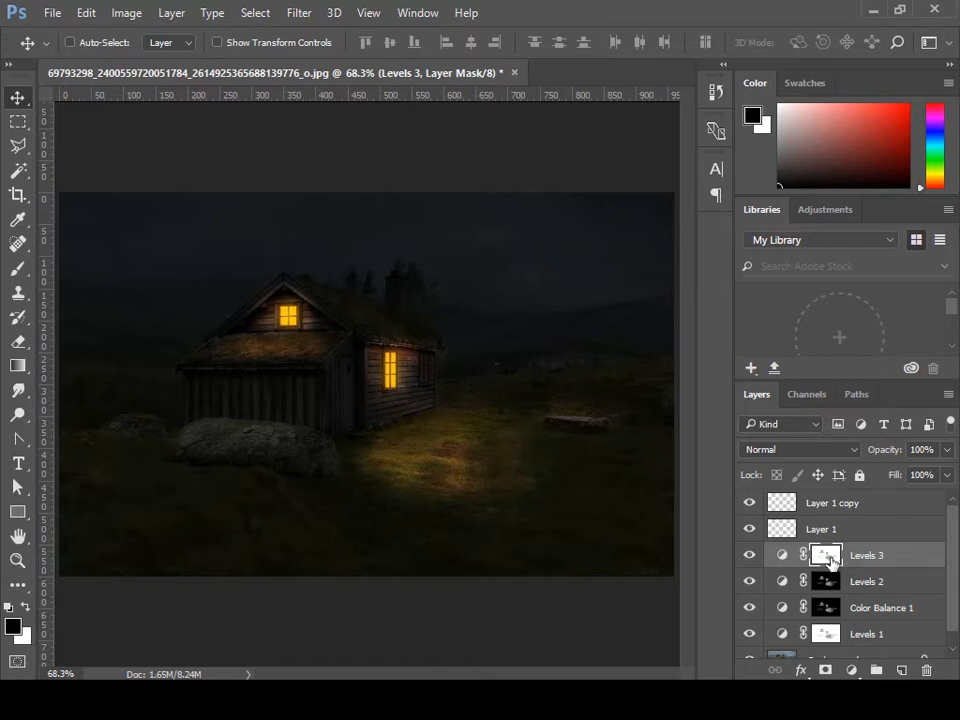
# - Fill the Levels 3 mask with black and set up the Brush tool with white at 9% opacity for painting on it
pyautogui.hotkey('alt', 'Delete')
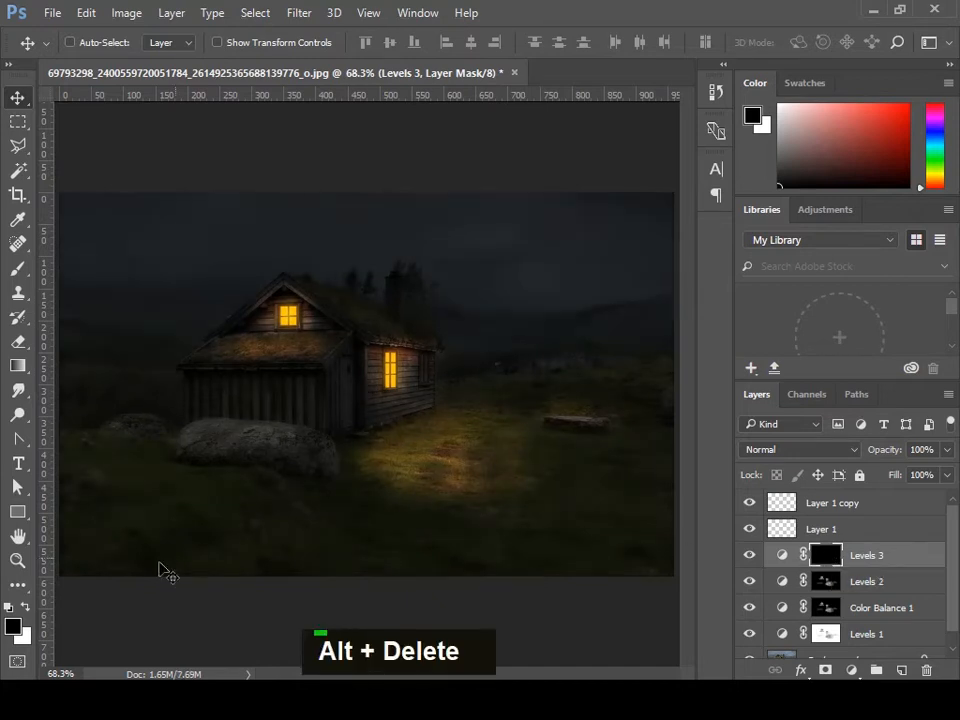
pyautogui.click(25, 606)
pyautogui.keyDown('ctrl'); pyautogui.click(279, 399); pyautogui.keyUp('ctrl')
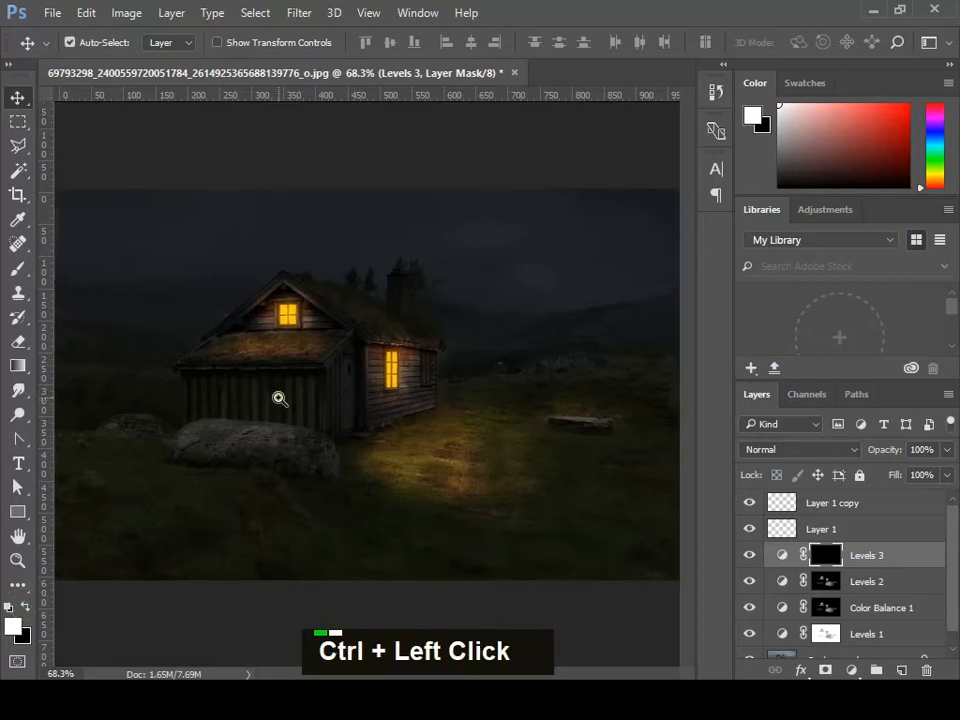
pyautogui.keyDown('ctrl'); pyautogui.click(279, 399); pyautogui.keyUp('ctrl')
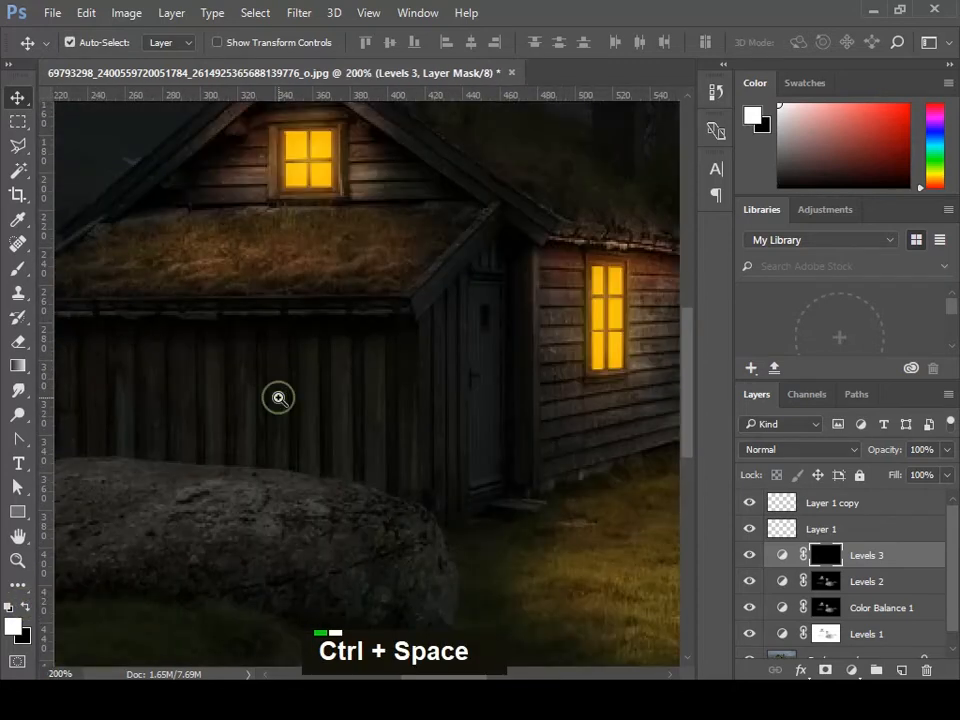
pyautogui.click(28, 268)
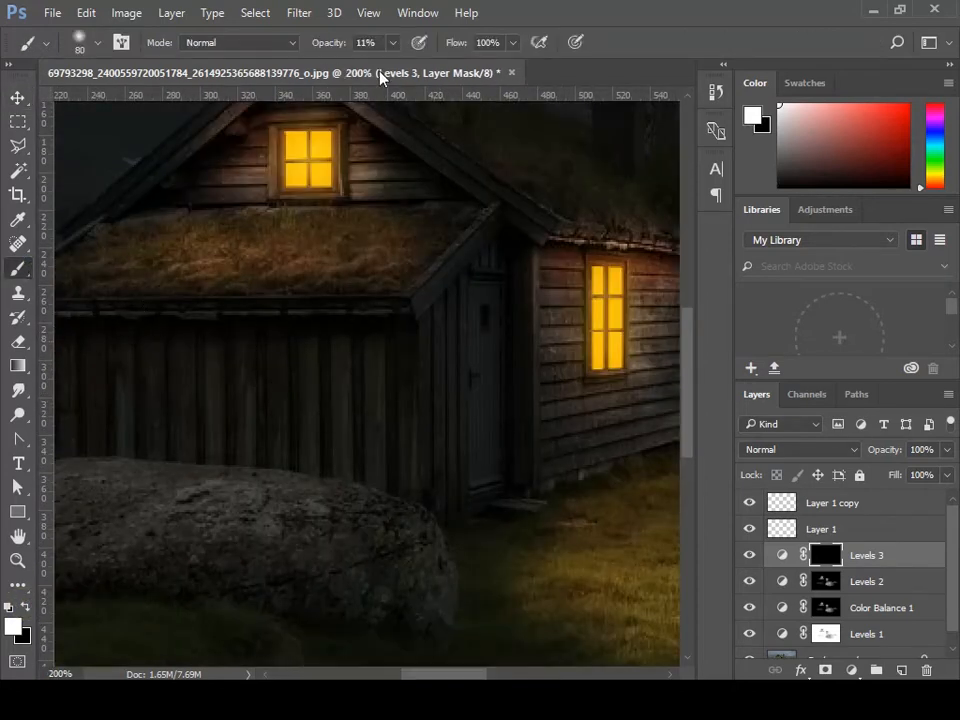
pyautogui.click(392, 42)
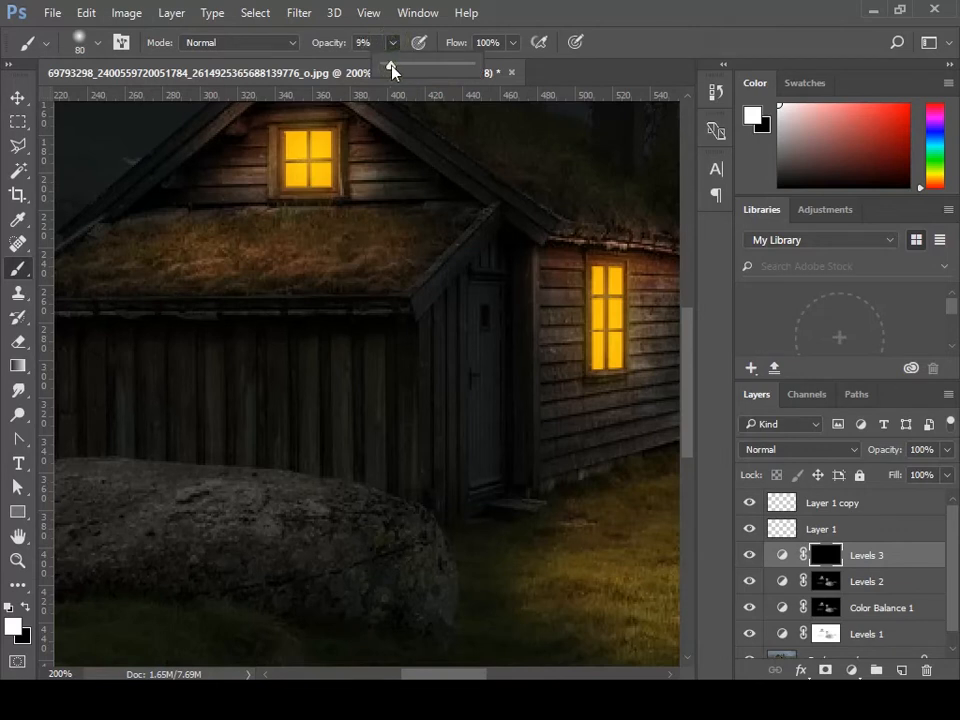
pyautogui.click(446, 390)
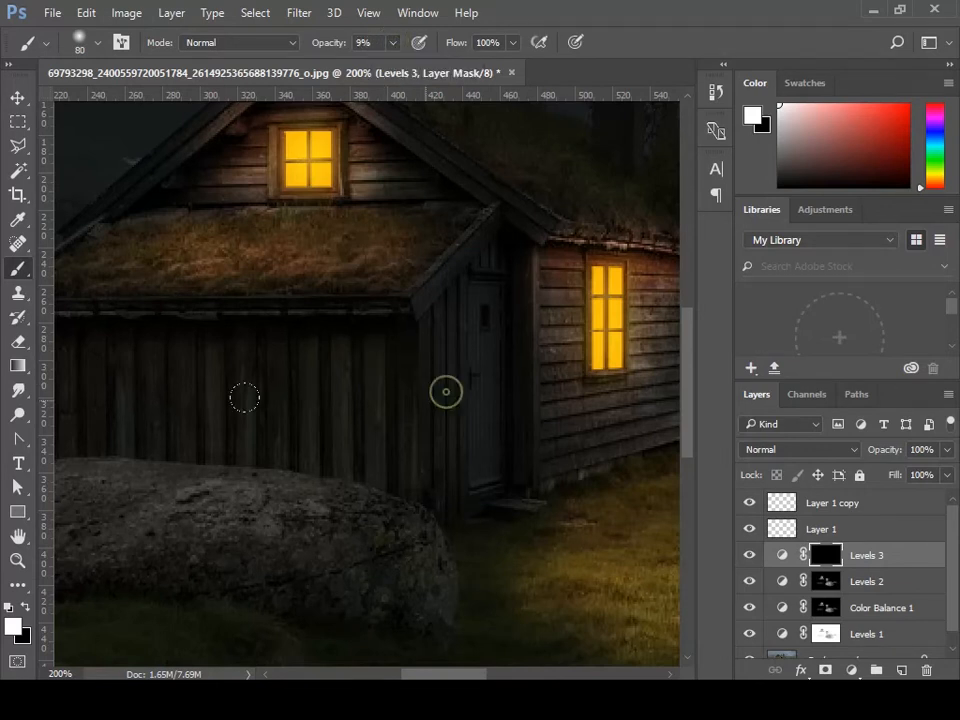
# - Paint white on the Levels 3 mask over the cabin's front plank wall and the ground around the small rock
pyautogui.press('space')
pyautogui.moveTo(317, 414); pyautogui.dragTo(484, 402)
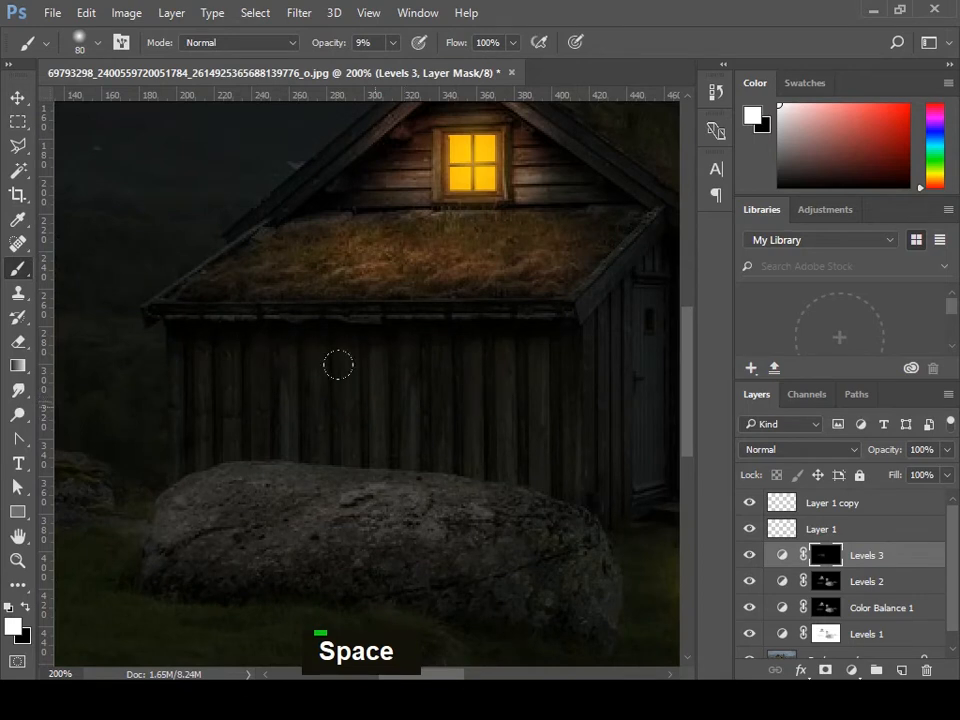
pyautogui.press('space')
pyautogui.moveTo(403, 446); pyautogui.dragTo(576, 416)
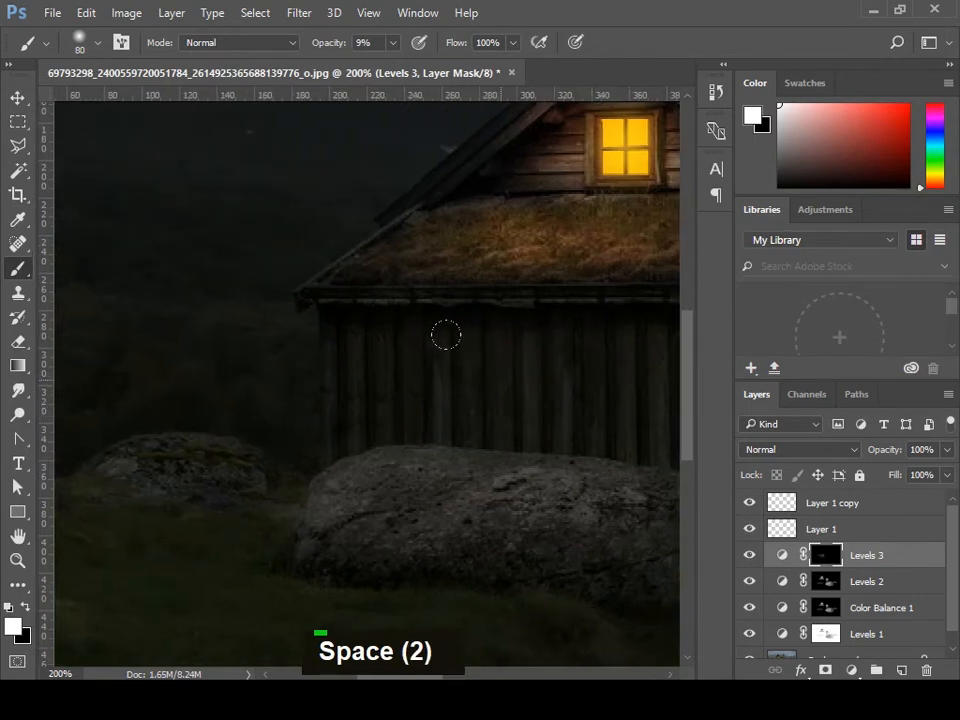
pyautogui.keyDown('alt'); pyautogui.scroll(-5, 101, 407); pyautogui.keyUp('alt')
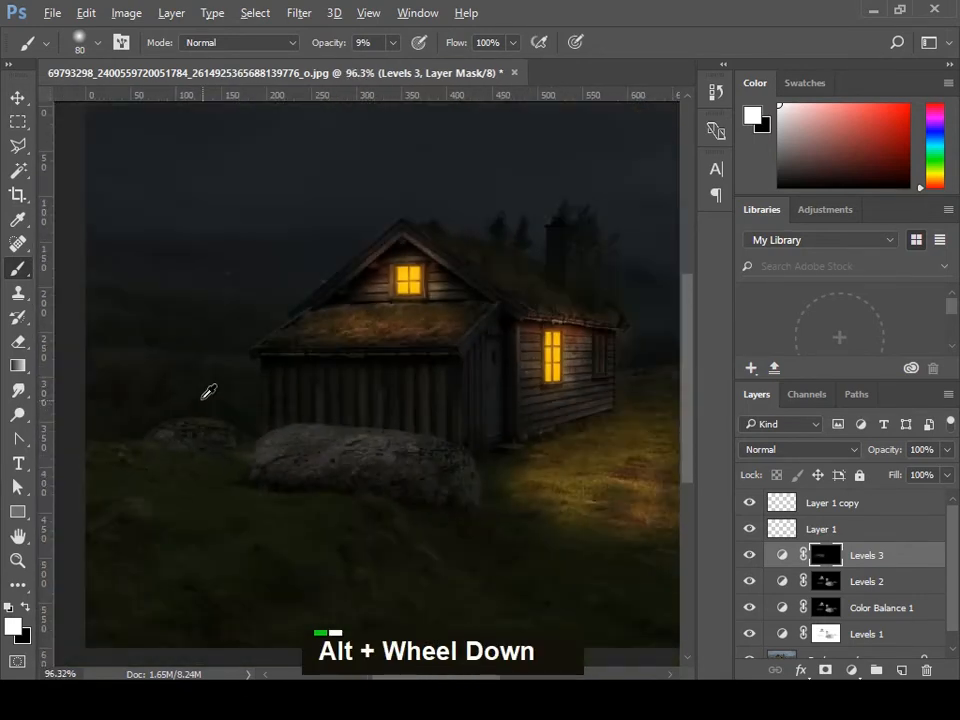
pyautogui.moveTo(298, 433)
pyautogui.mouseDown()
pyautogui.moveTo(201, 441)
pyautogui.moveTo(126, 423)
pyautogui.mouseUp()
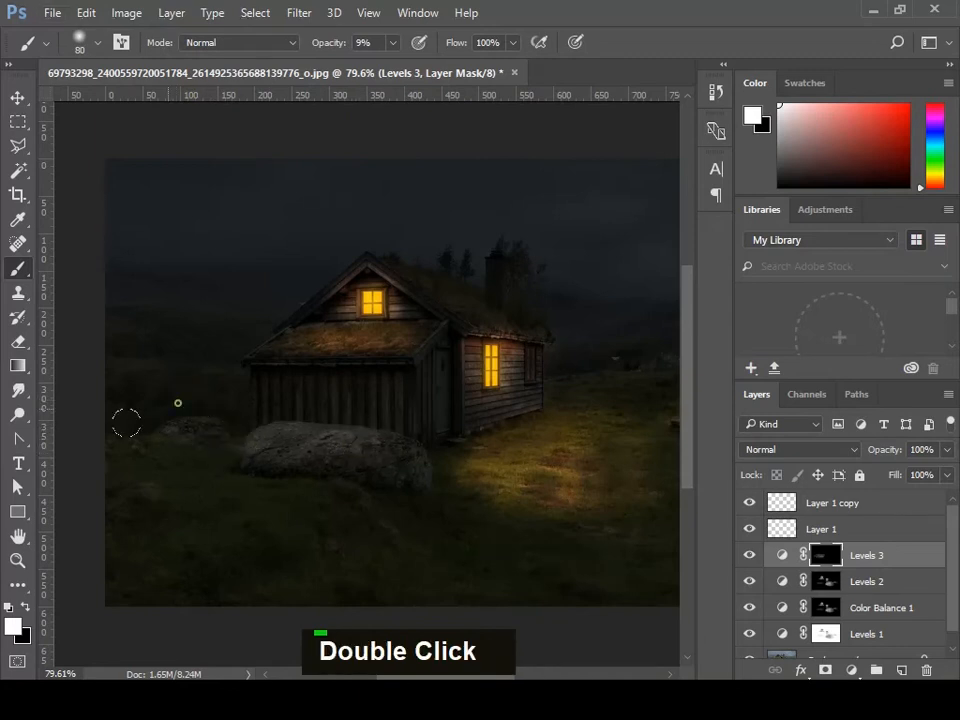
# - Darken the foreground grass along the photo's lower edge by brushing white on the Levels 3 mask
pyautogui.press('space')
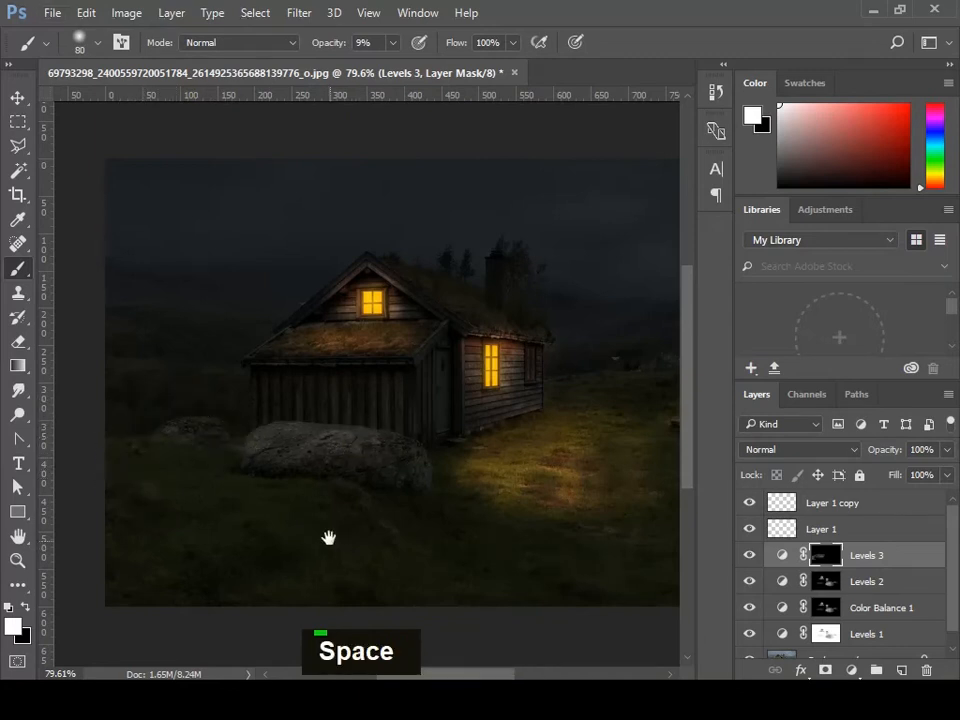
pyautogui.moveTo(327, 536); pyautogui.dragTo(238, 437)
pyautogui.press('space')
pyautogui.moveTo(508, 486); pyautogui.dragTo(306, 484)
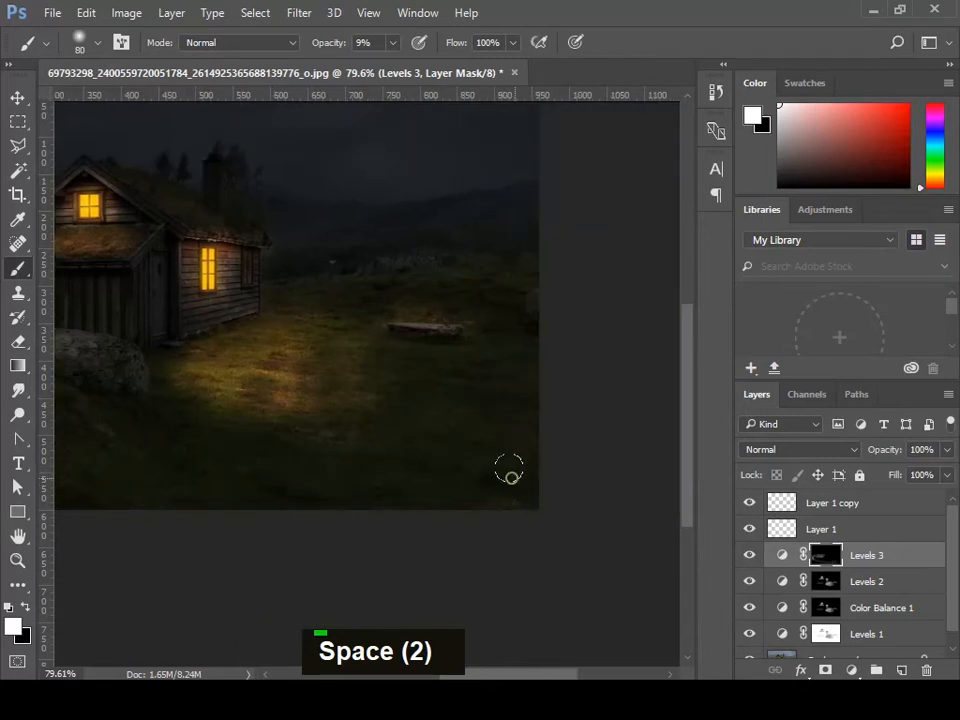
pyautogui.press('space')
pyautogui.moveTo(448, 364); pyautogui.dragTo(444, 497)
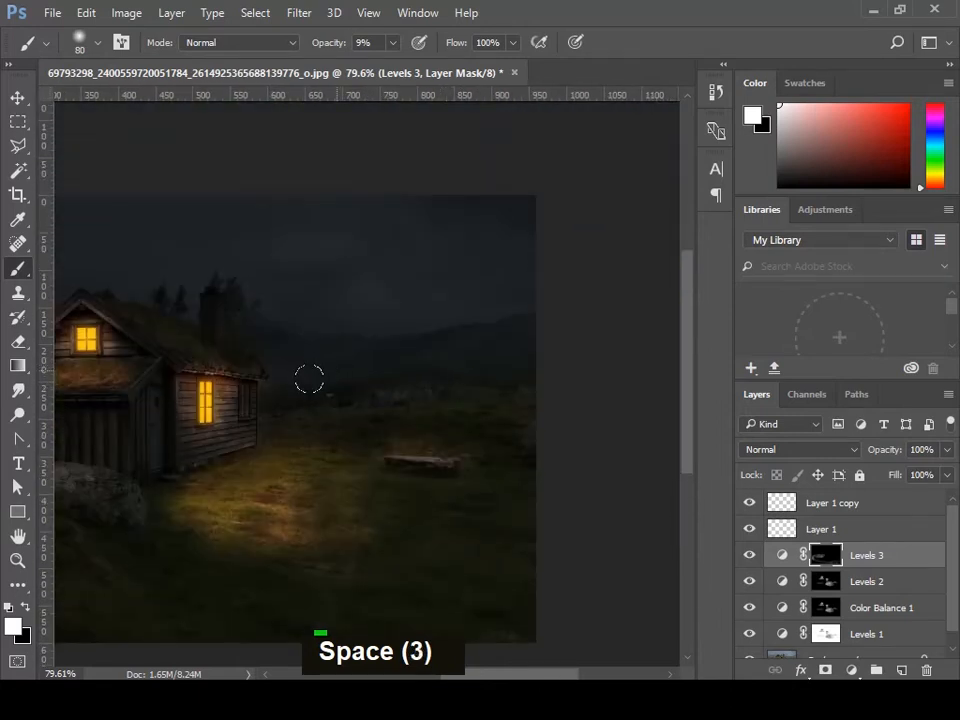
# - Brush white on the Levels 3 mask over the hills and sky around the cabin, and switch to the Move tool
pyautogui.press('space')
pyautogui.moveTo(358, 369); pyautogui.dragTo(459, 386)
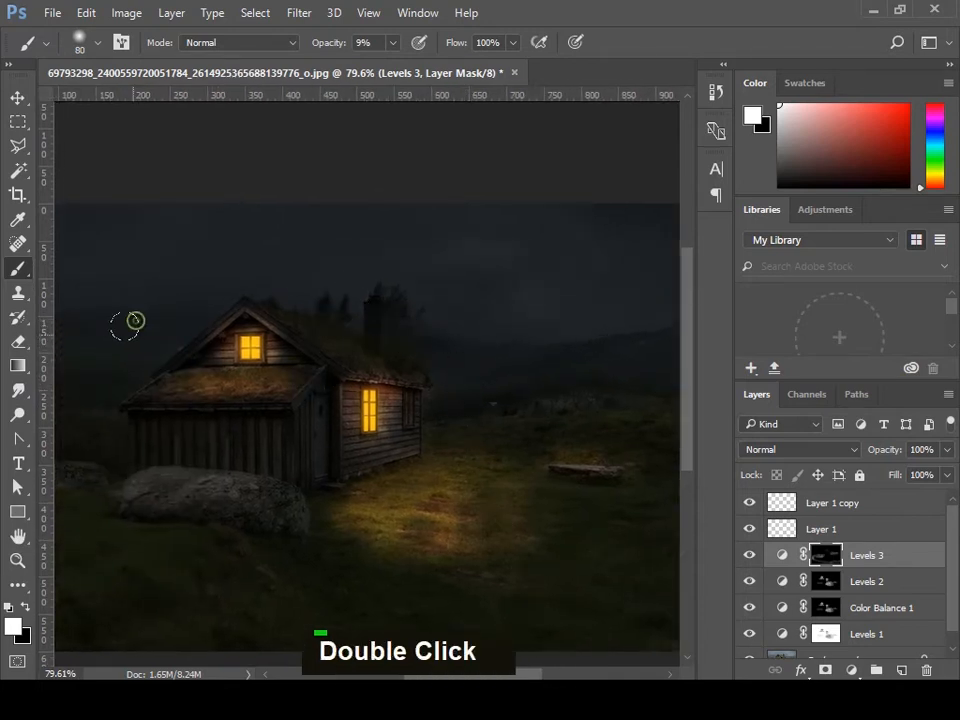
pyautogui.press('space')
pyautogui.moveTo(129, 324); pyautogui.dragTo(266, 319)
pyautogui.moveTo(275, 365); pyautogui.dragTo(360, 377)
pyautogui.moveTo(244, 352)
pyautogui.mouseDown()
pyautogui.moveTo(132, 460)
pyautogui.moveTo(176, 453)
pyautogui.moveTo(177, 433)
pyautogui.moveTo(144, 448)
pyautogui.mouseUp()
pyautogui.click(166, 442)
pyautogui.keyDown('alt'); pyautogui.scroll(3, 432, 454); pyautogui.keyUp('alt')
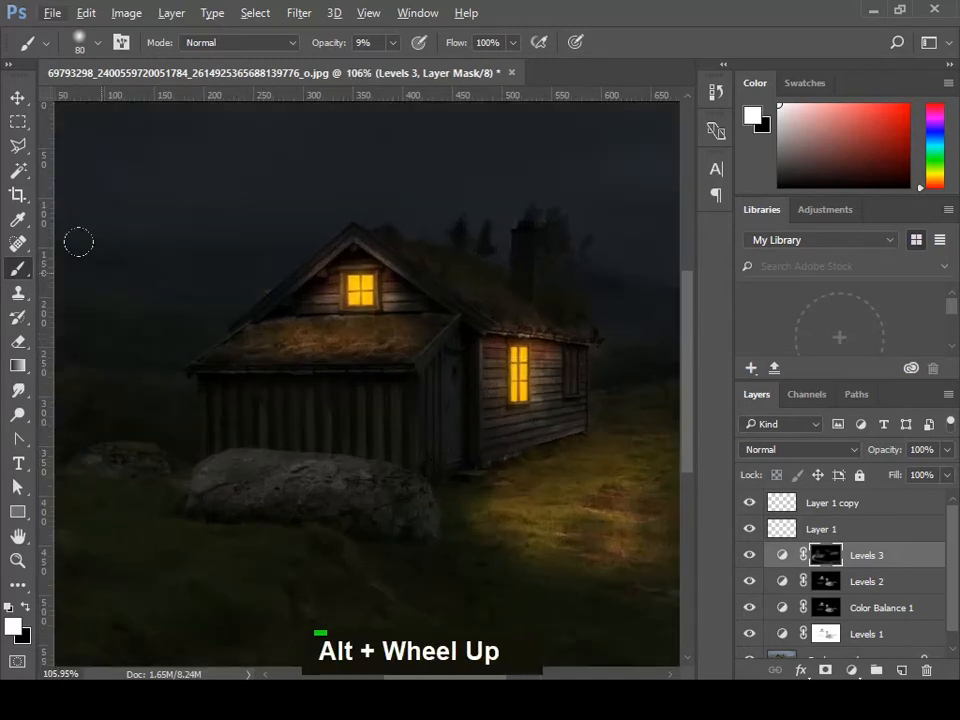
pyautogui.click(17, 97)
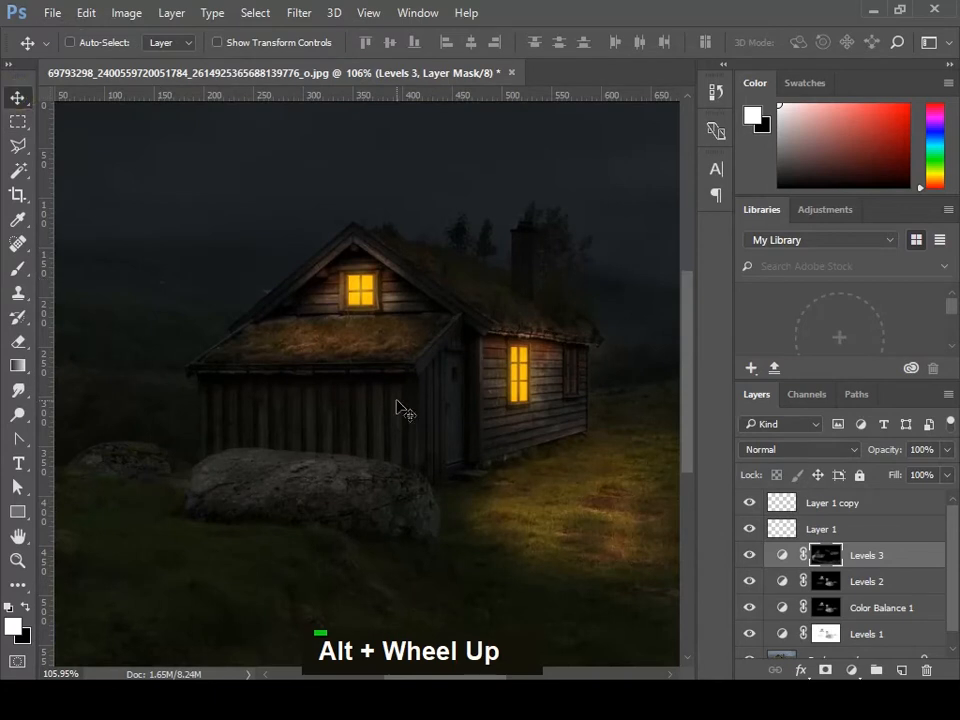
# - Examine the darkened scene around the lit windows, both up close and as a whole
pyautogui.keyDown('alt'); pyautogui.scroll(-2, 400, 362); pyautogui.keyUp('alt')
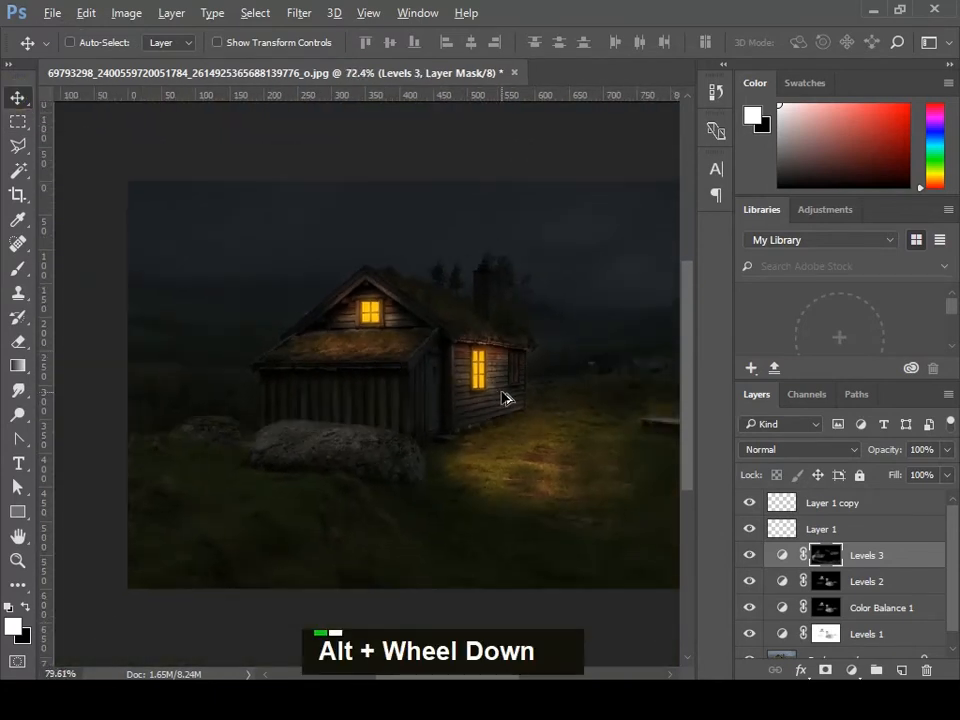
pyautogui.keyDown('alt'); pyautogui.scroll(2, 515, 402); pyautogui.keyUp('alt')
pyautogui.keyDown('alt'); pyautogui.scroll(-1, 447, 401); pyautogui.keyUp('alt')
pyautogui.keyDown('alt'); pyautogui.scroll(-2, 490, 401); pyautogui.keyUp('alt')
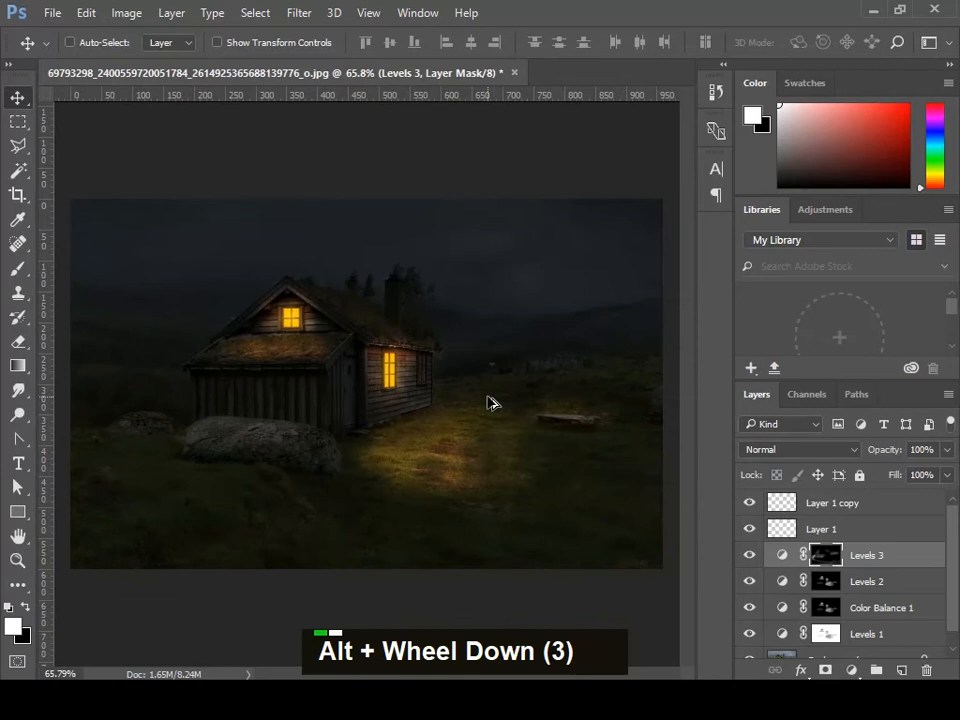
pyautogui.keyDown('alt'); pyautogui.scroll(1, 506, 414); pyautogui.keyUp('alt')
pyautogui.keyDown('alt'); pyautogui.scroll(-1, 506, 414); pyautogui.keyUp('alt')
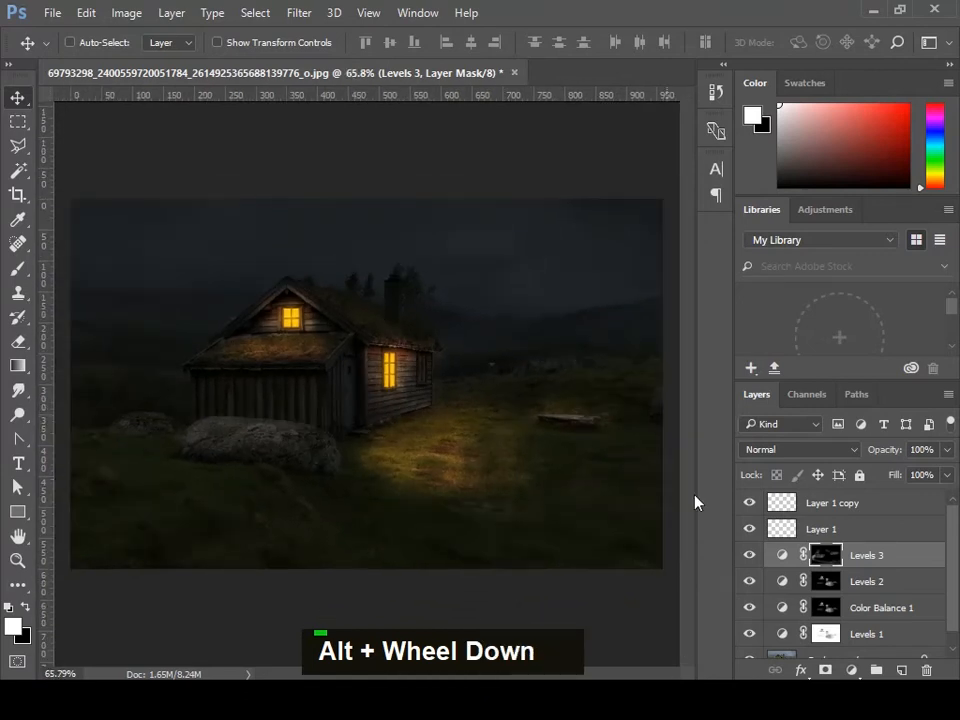
pyautogui.scroll(-1, 784, 553)
pyautogui.scroll(1, 784, 575)
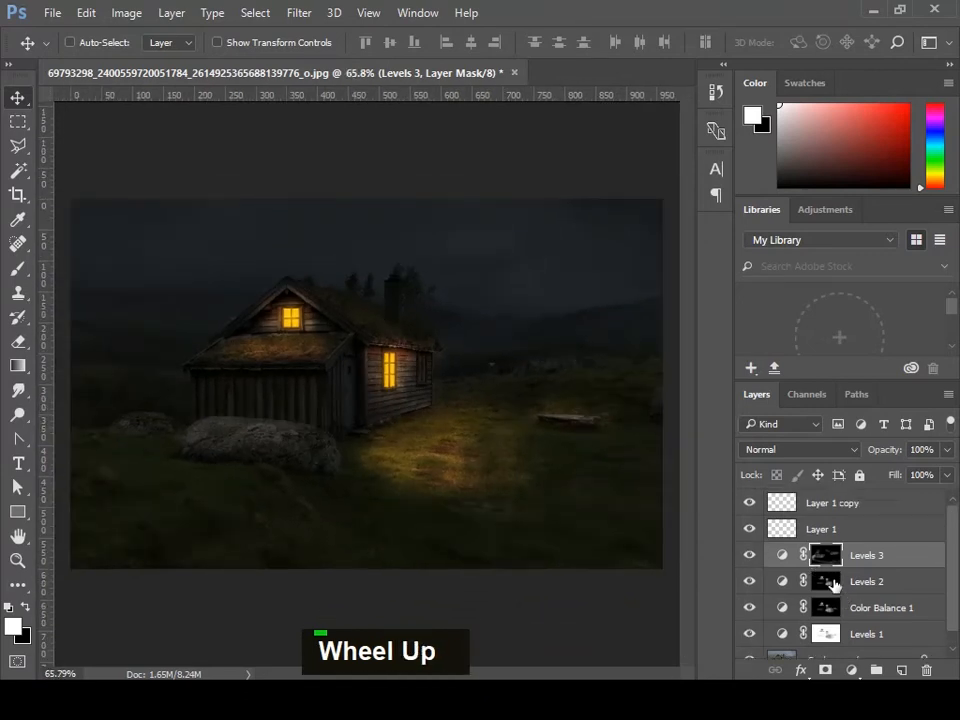
pyautogui.keyDown('alt'); pyautogui.scroll(2, 279, 399); pyautogui.keyUp('alt')
pyautogui.keyDown('alt'); pyautogui.scroll(-1, 317, 403); pyautogui.keyUp('alt')
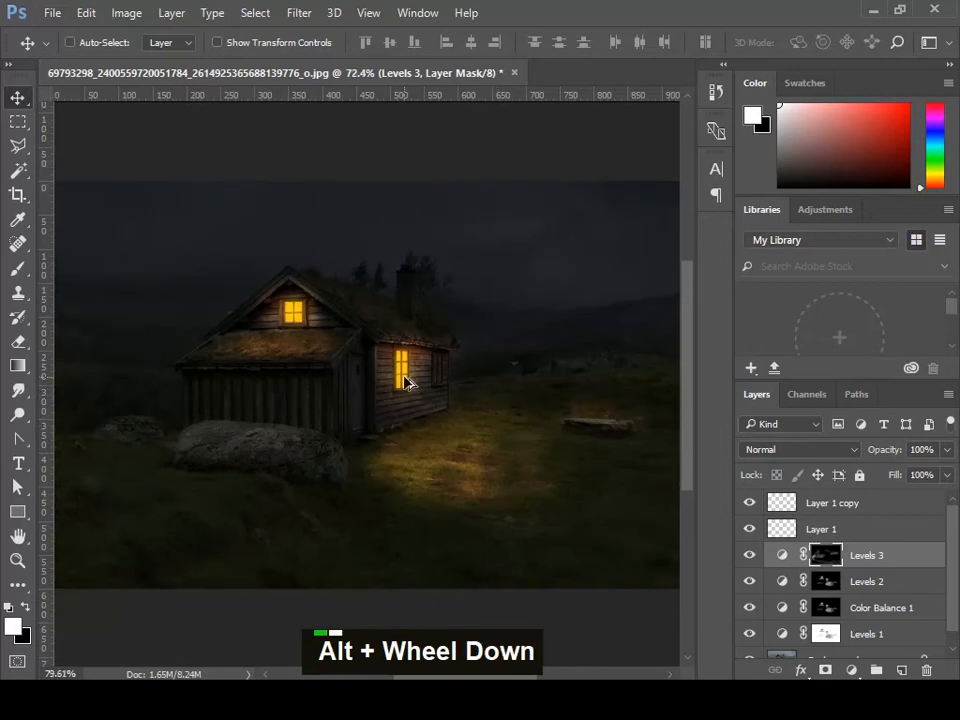
# - Add a new layer above Layer 1 copy and set the Brush foreground colour to orange #e19708
pyautogui.keyDown('alt'); pyautogui.scroll(3, 404, 383); pyautogui.keyUp('alt')
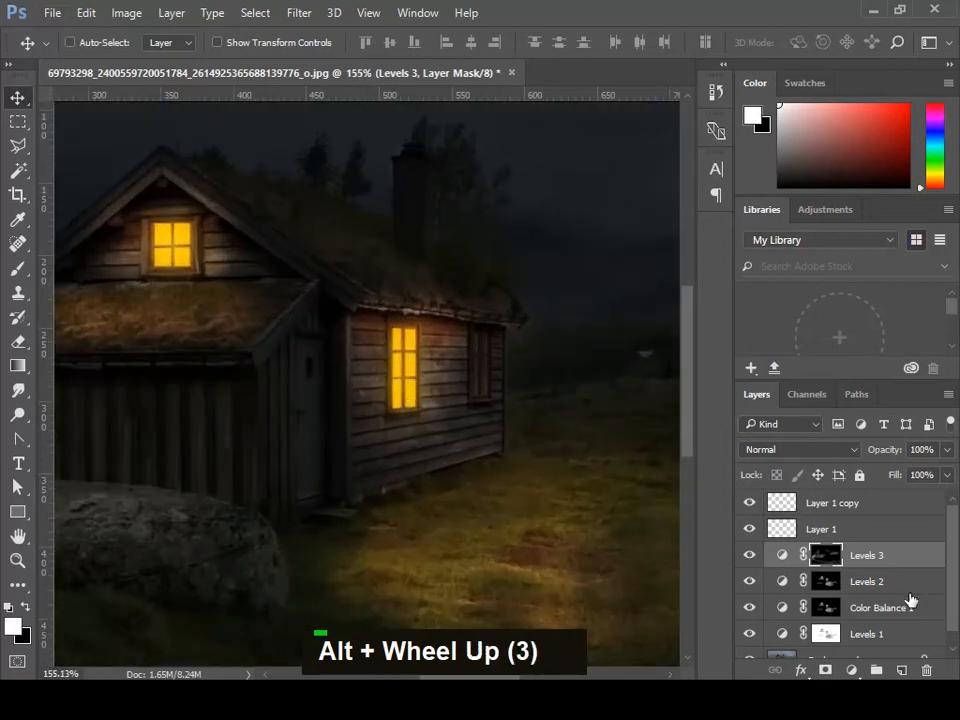
pyautogui.click(854, 508)
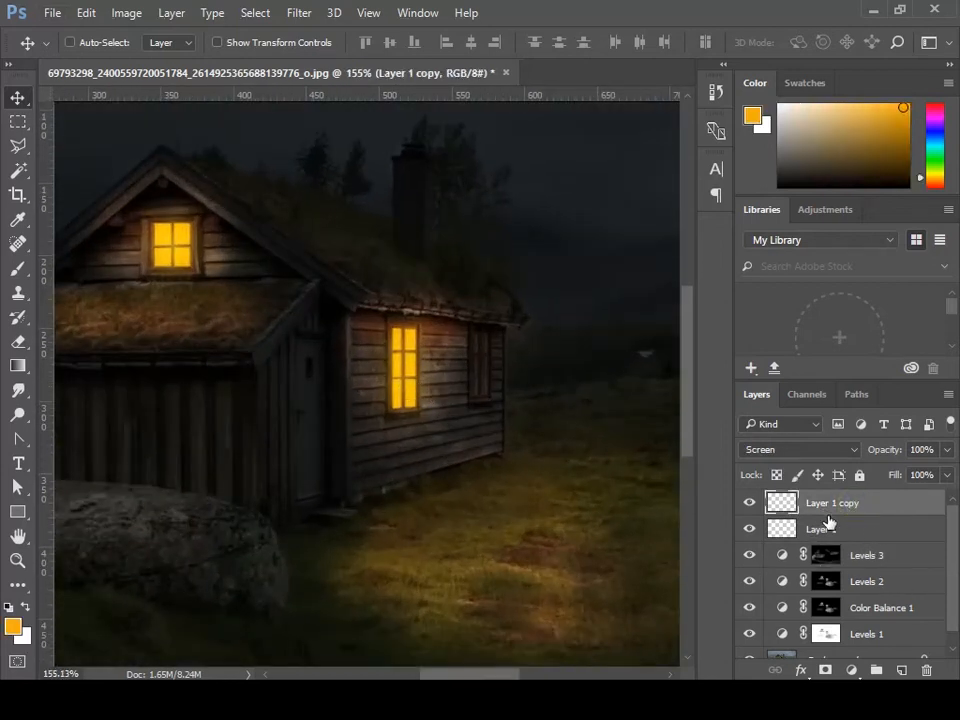
pyautogui.click(905, 670)
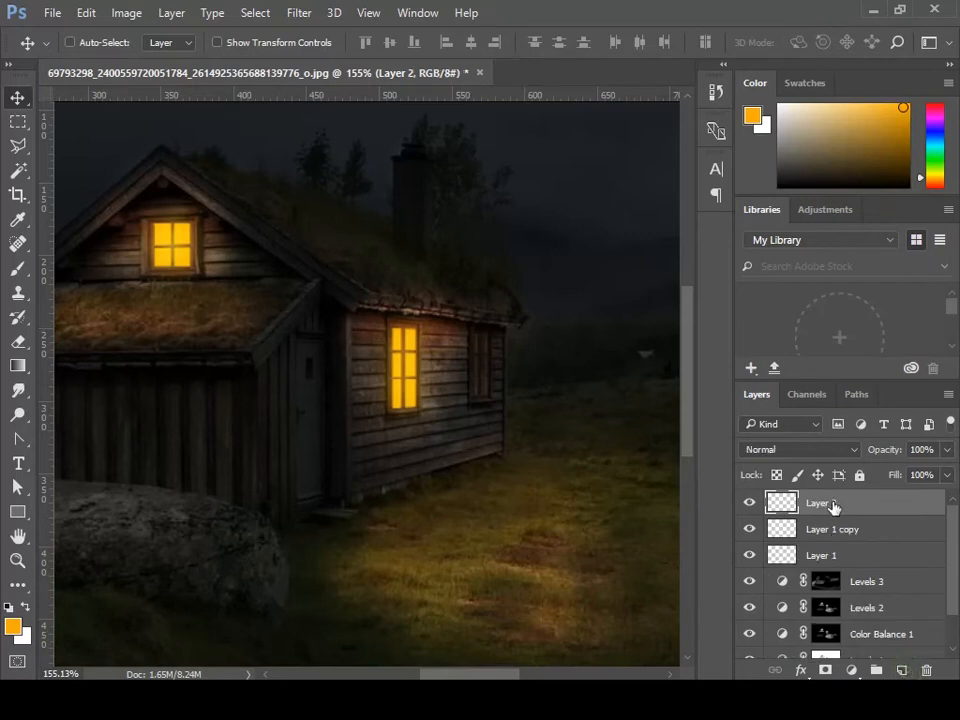
pyautogui.click(18, 268)
pyautogui.click(13, 630)
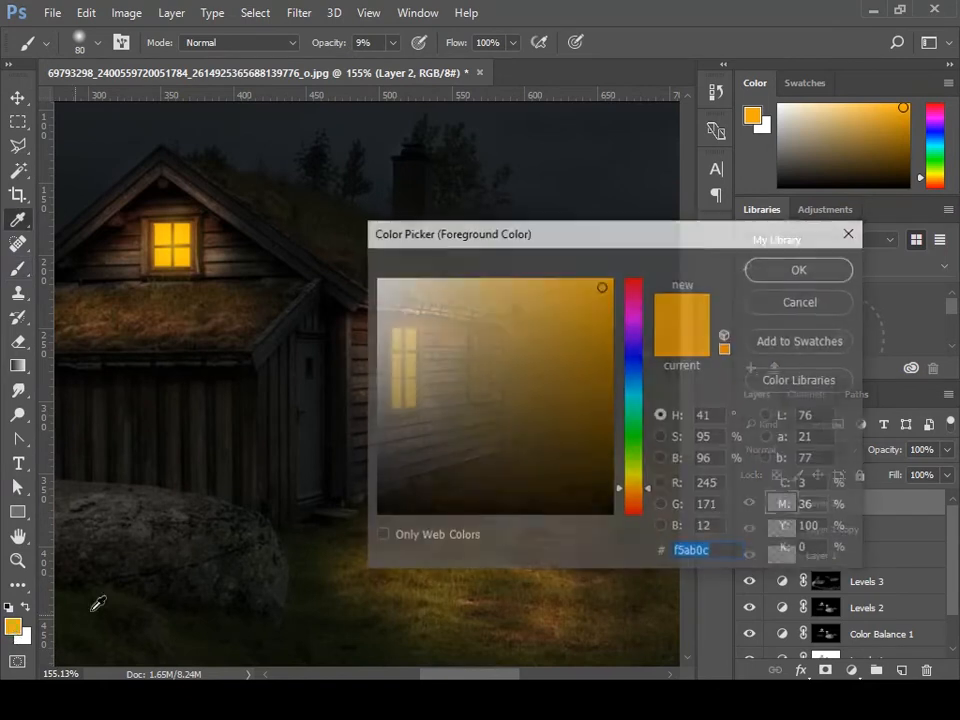
pyautogui.click(605, 305)
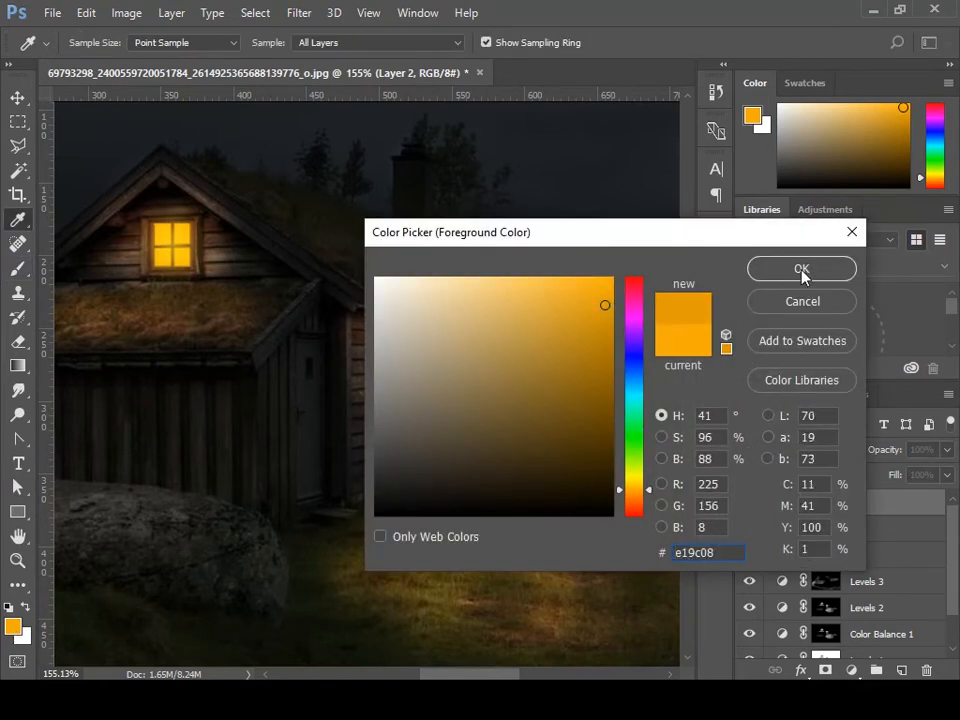
pyautogui.click(650, 490)
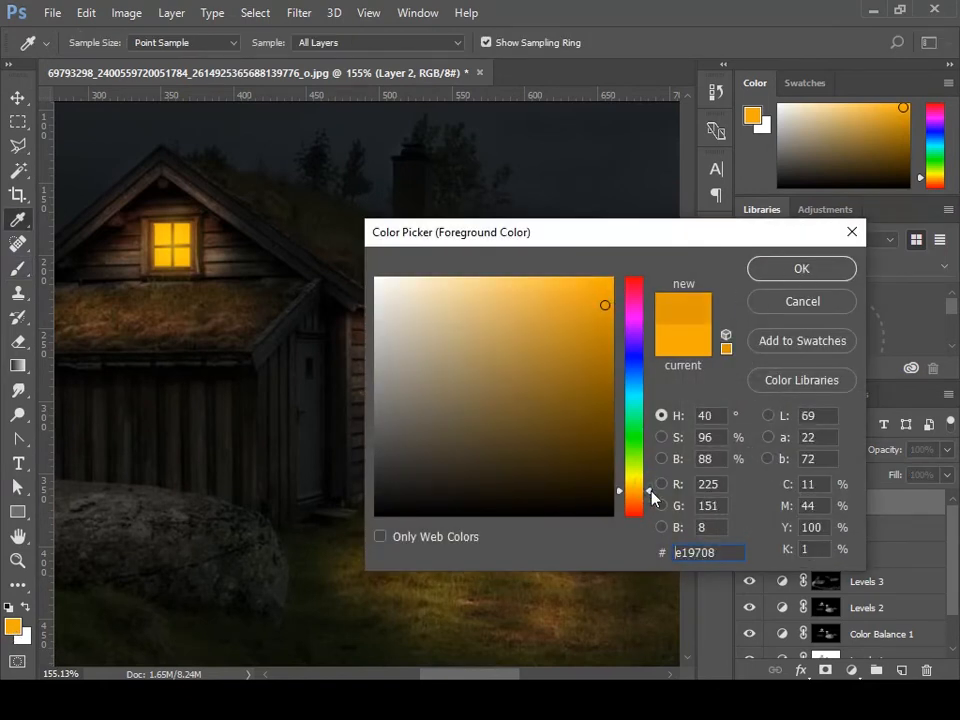
pyautogui.click(801, 269)
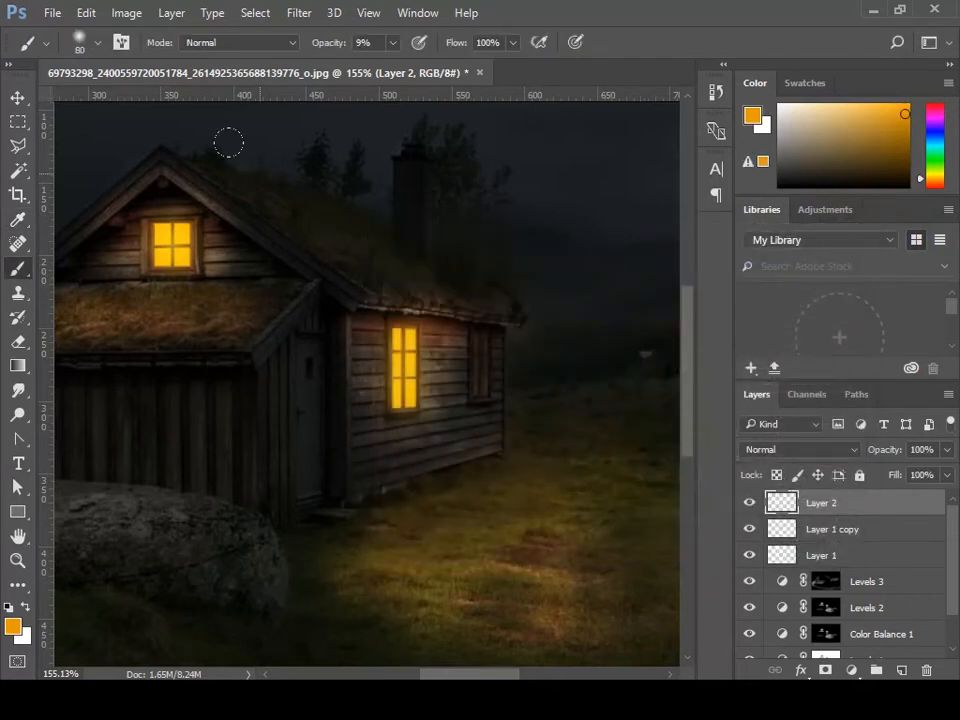
# - Lower the brush opacity to 5% and paint an orange glow over the lit grass and the cabin's side wall
pyautogui.click(393, 42)
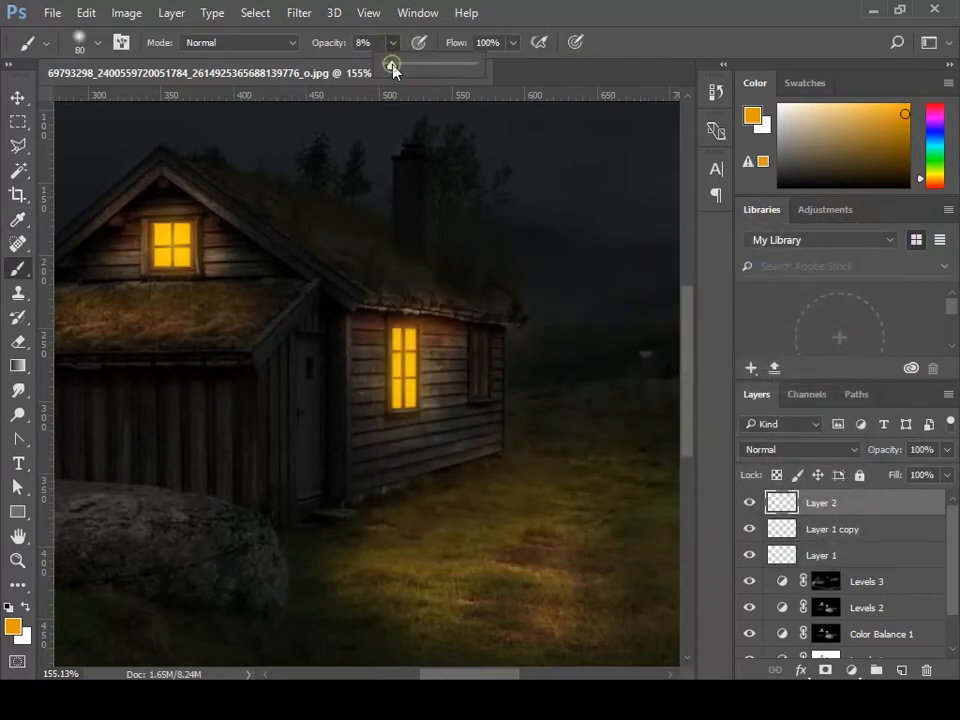
pyautogui.keyDown('alt'); pyautogui.scroll(-2, 328, 339); pyautogui.keyUp('alt')
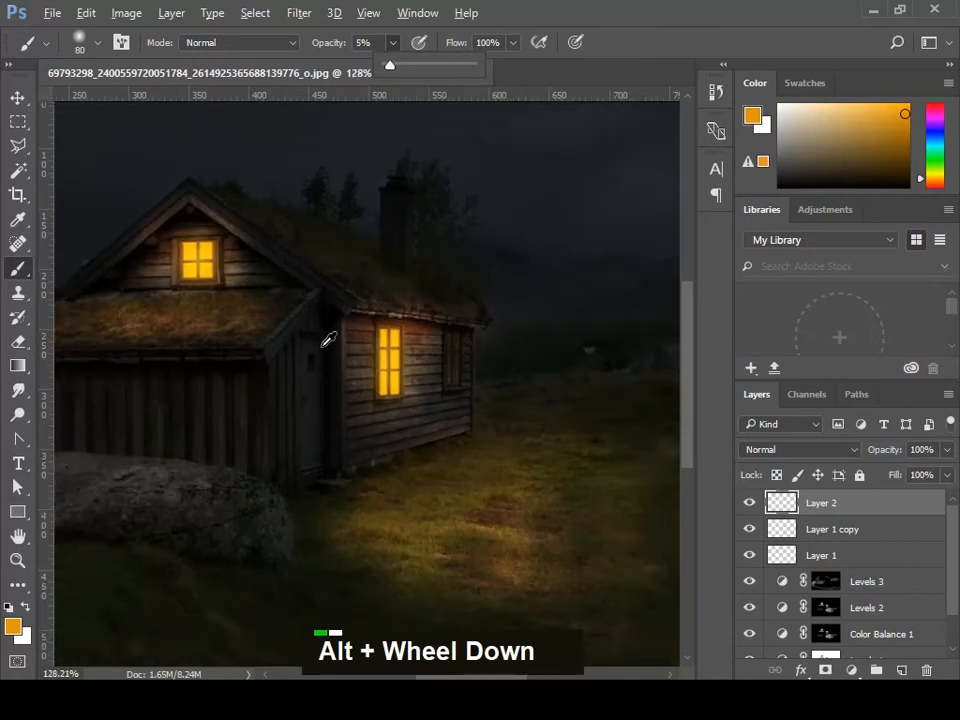
pyautogui.keyDown('alt'); pyautogui.scroll(1, 516, 418); pyautogui.keyUp('alt')
pyautogui.click(459, 431)
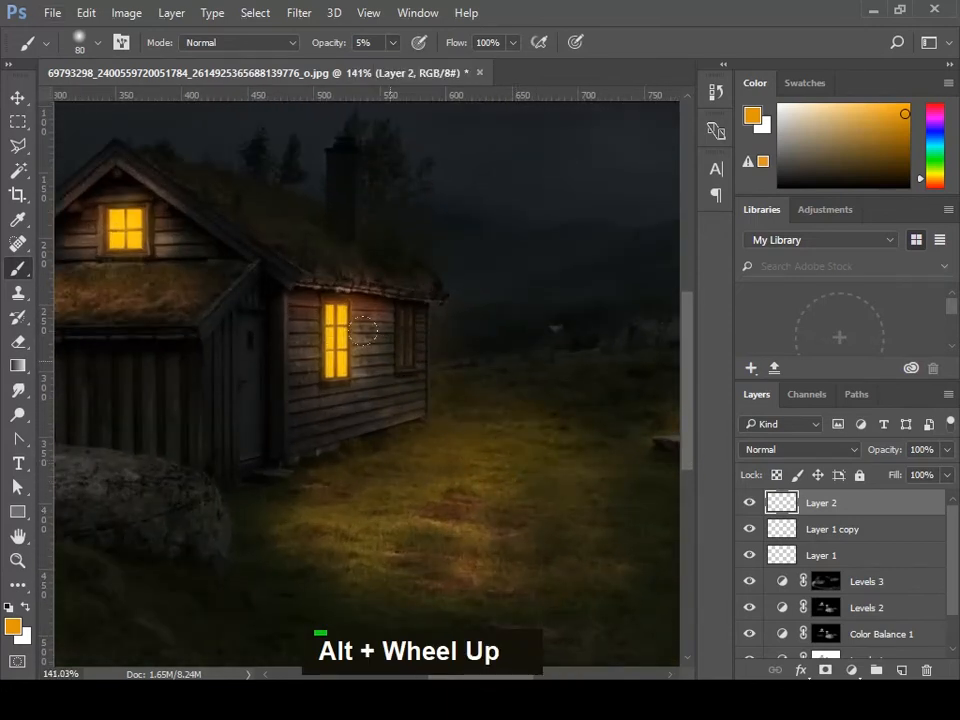
pyautogui.doubleClick(476, 420)
pyautogui.moveTo(548, 499)
pyautogui.mouseDown()
pyautogui.moveTo(420, 498)
pyautogui.moveTo(430, 520)
pyautogui.mouseUp()
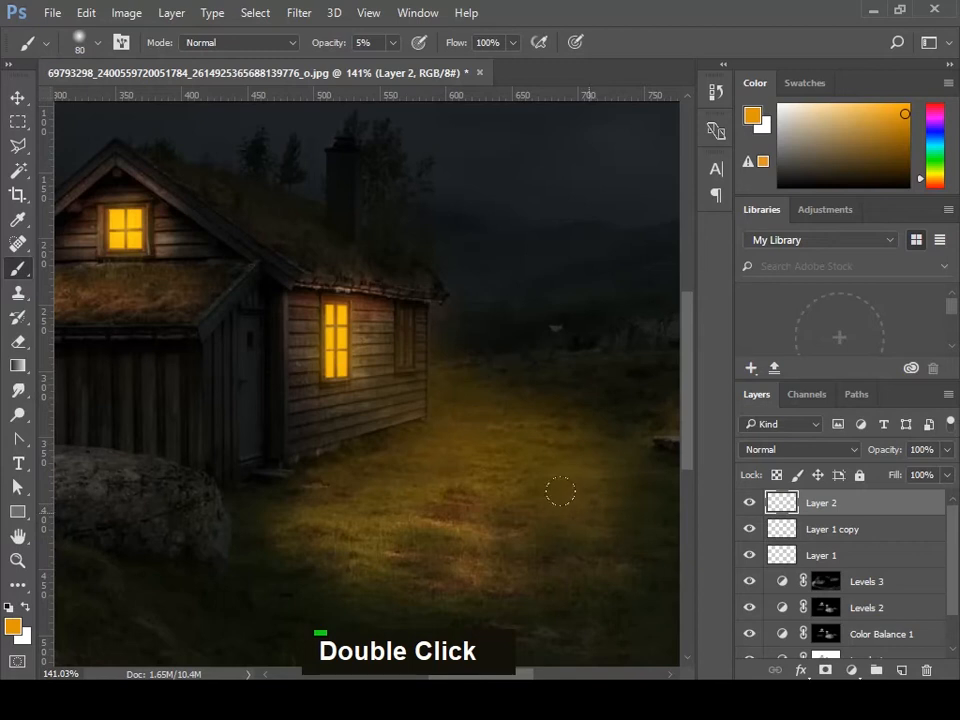
pyautogui.moveTo(358, 399); pyautogui.dragTo(450, 411)
# - Paint orange glow around the gable window and lean-to roof, and set Layer 2's blend mode to Hard Light
pyautogui.scroll(-3, 255, 330)
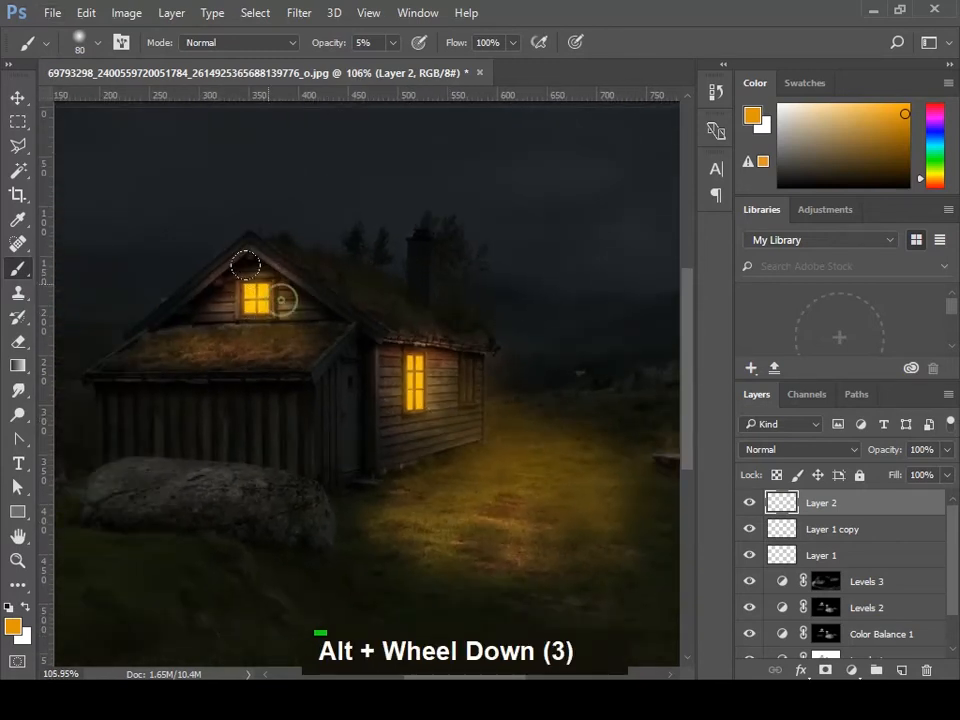
pyautogui.doubleClick(194, 293)
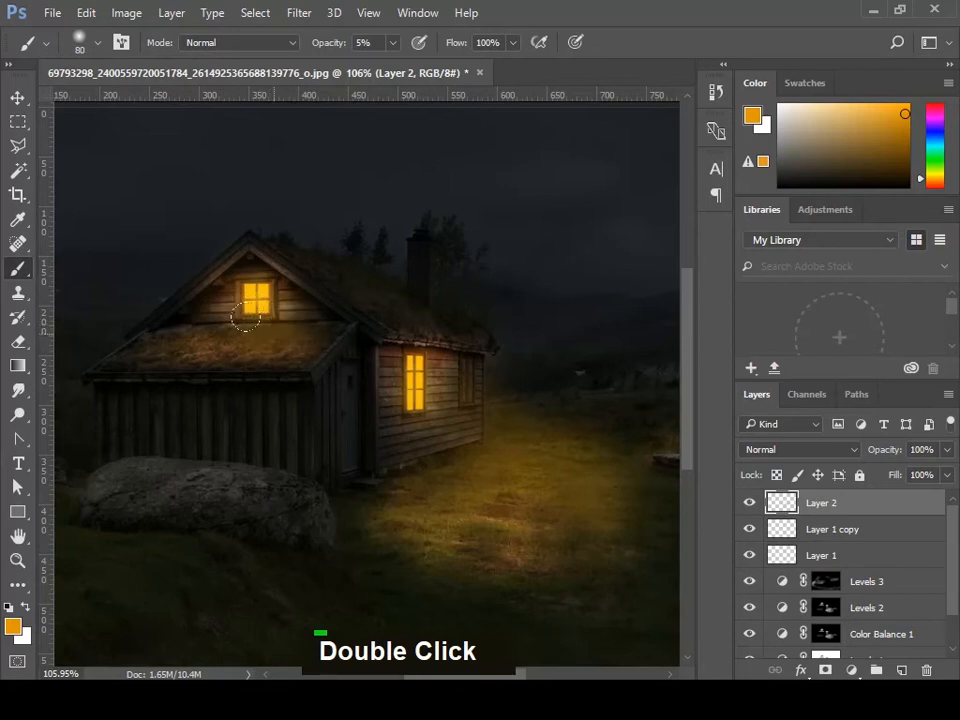
pyautogui.moveTo(444, 450)
pyautogui.mouseDown()
pyautogui.moveTo(422, 388)
pyautogui.moveTo(512, 441)
pyautogui.mouseUp()
pyautogui.moveTo(385, 359); pyautogui.dragTo(381, 326)
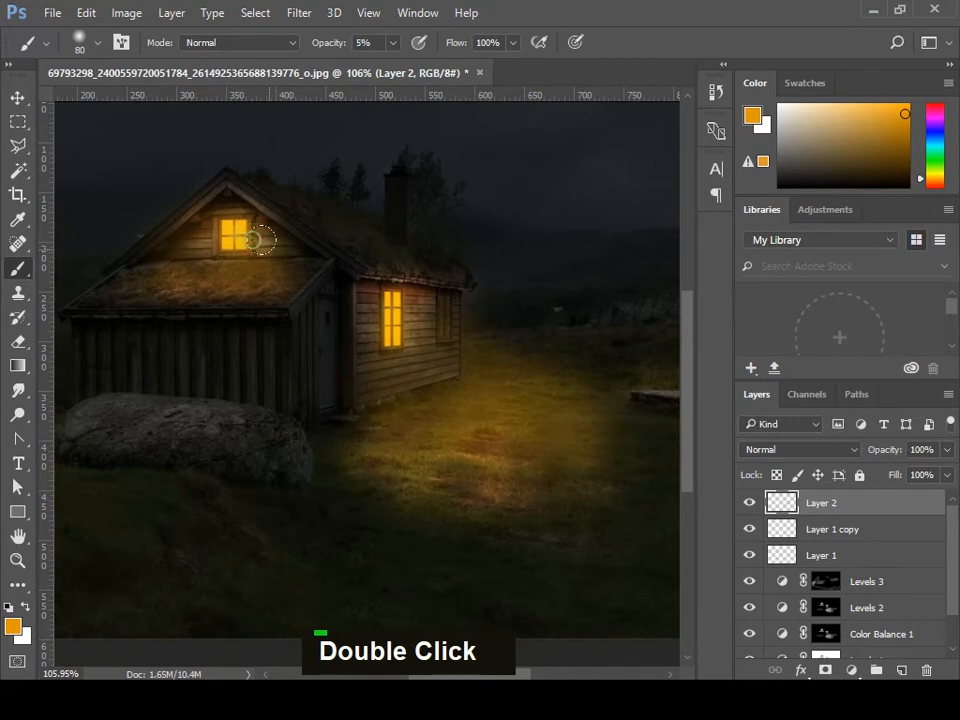
pyautogui.click(810, 456)
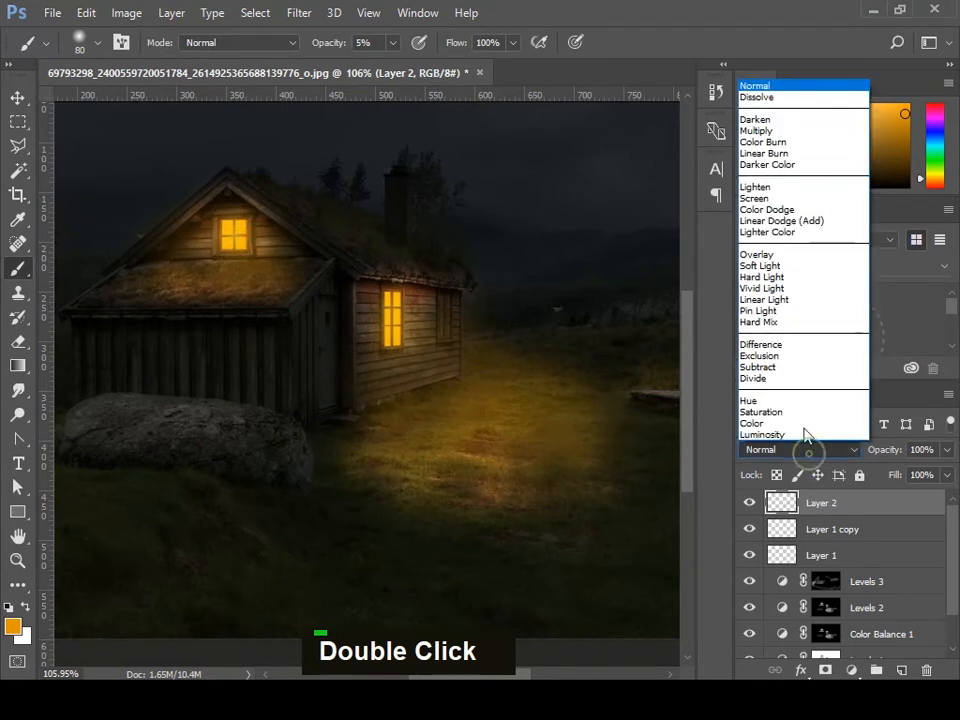
pyautogui.click(762, 282)
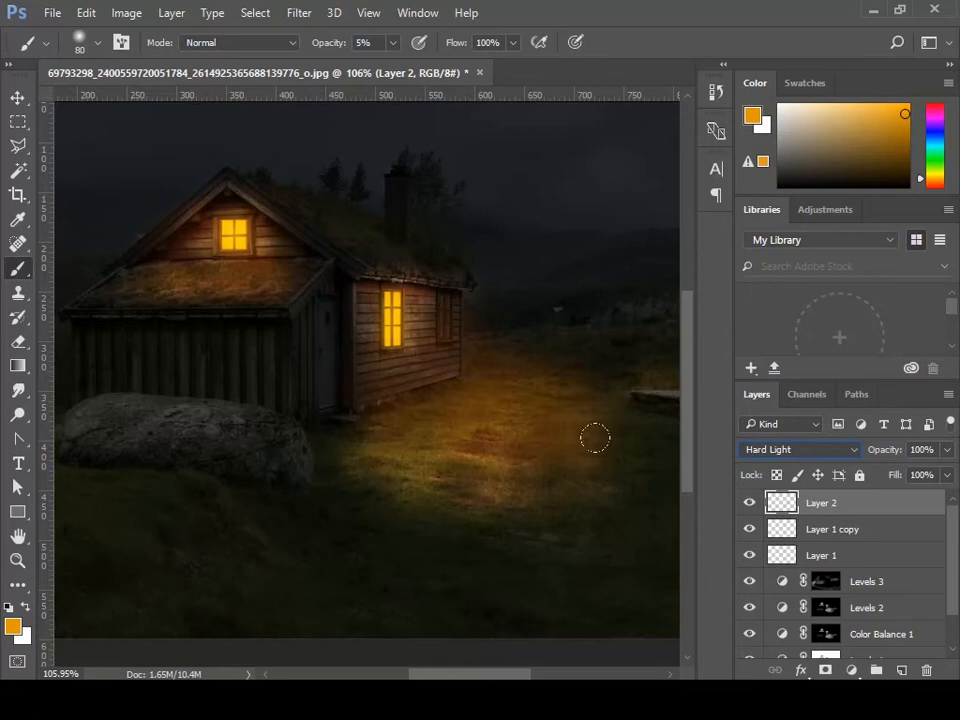
# - Reduce the opacity of Layer 1 copy to 75% and switch to the Move tool
pyautogui.click(828, 540)
pyautogui.doubleClick(748, 529)
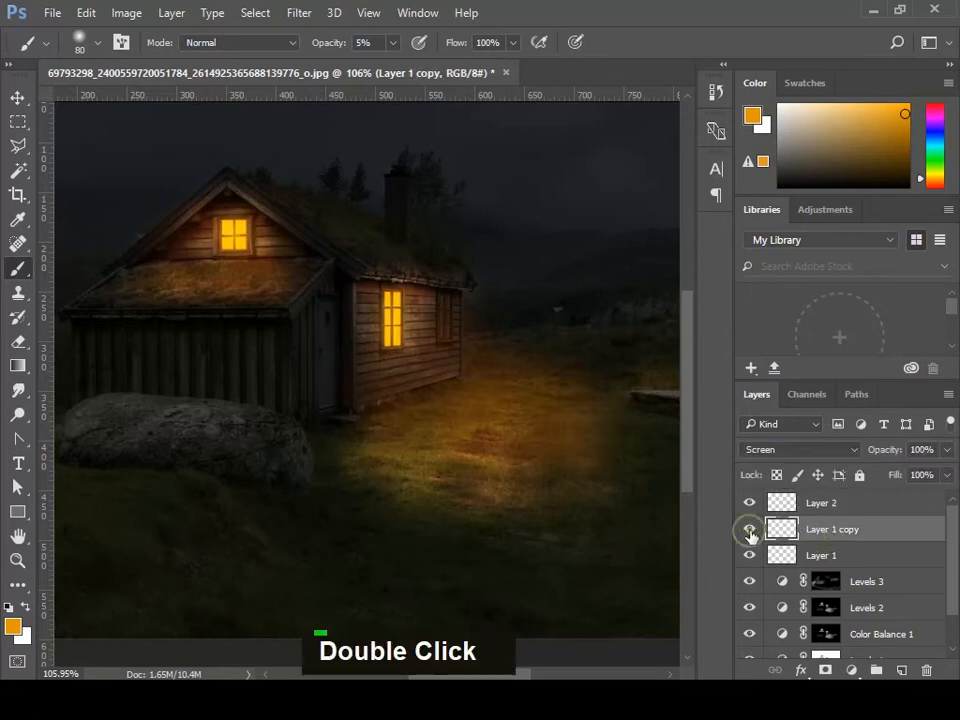
pyautogui.click(946, 449)
pyautogui.moveTo(933, 476); pyautogui.dragTo(925, 478)
pyautogui.scroll(-4, 424, 376)
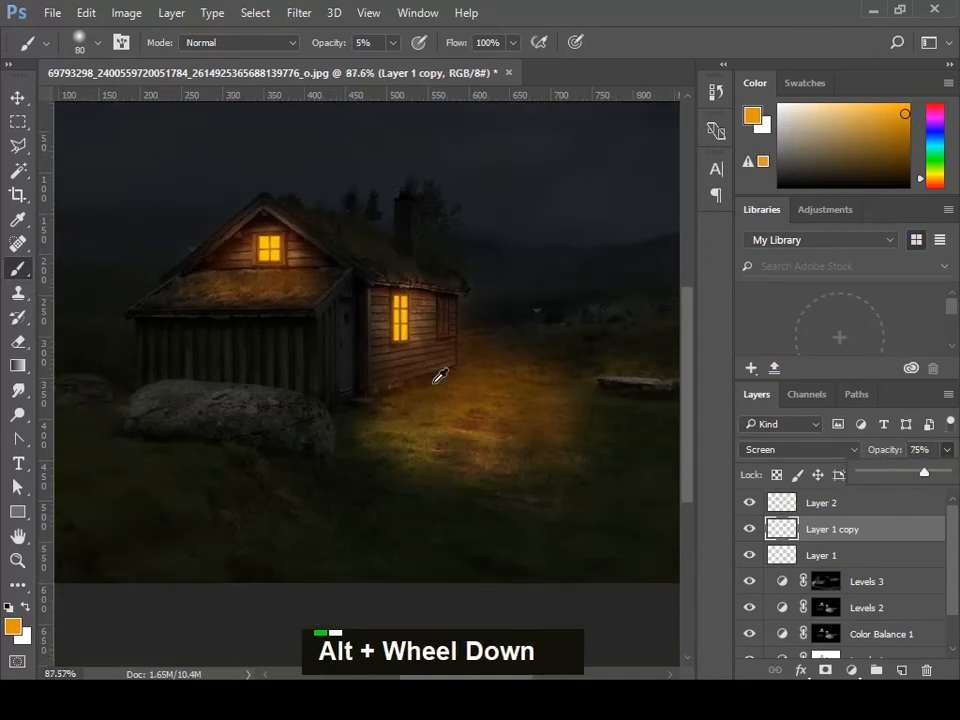
pyautogui.scroll(1, 437, 375)
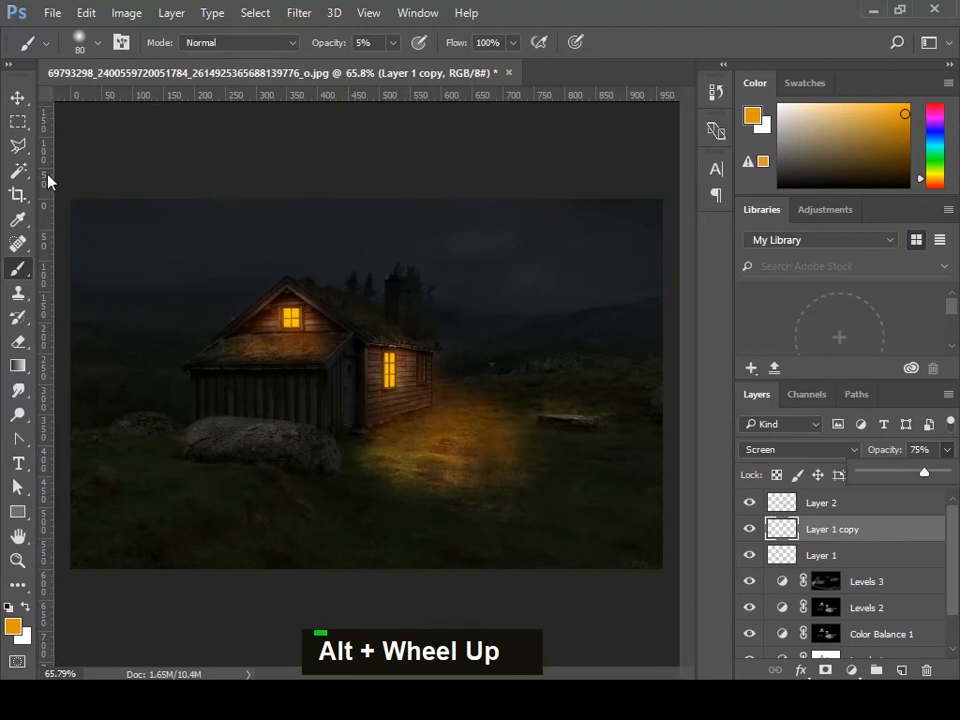
pyautogui.click(17, 97)
pyautogui.scroll(1, 339, 345)
pyautogui.scroll(-1, 341, 350)
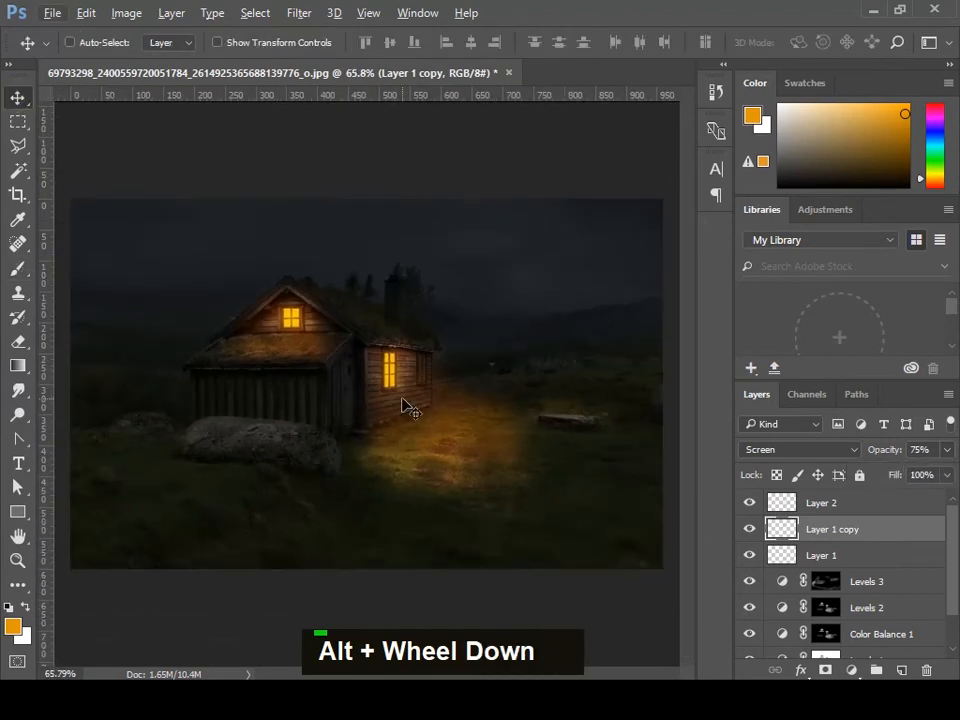
# - Add a Color Balance adjustment above Levels 3 with midtones Cyan-Red at -23 and Yellow-Blue at +12
pyautogui.click(880, 582)
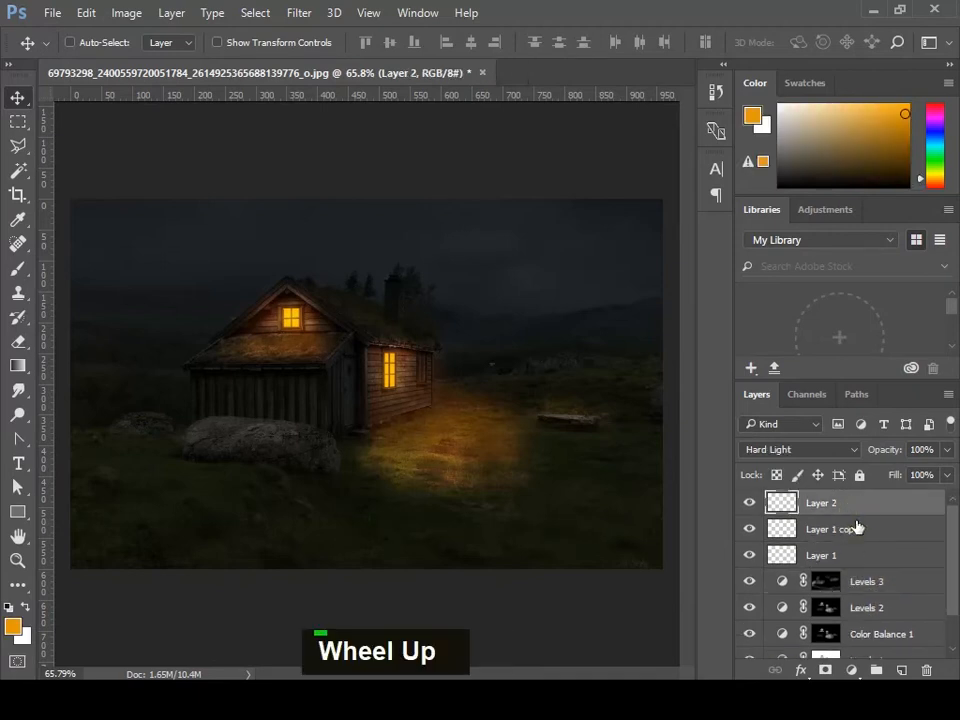
pyautogui.click(785, 584)
pyautogui.scroll(-1, 870, 600)
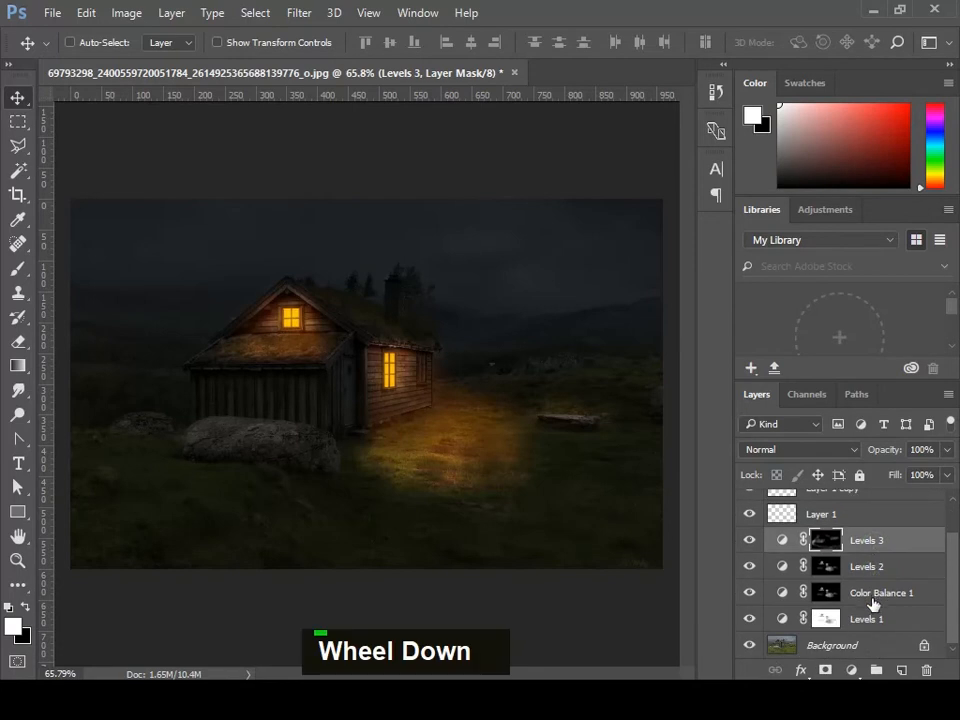
pyautogui.click(853, 671)
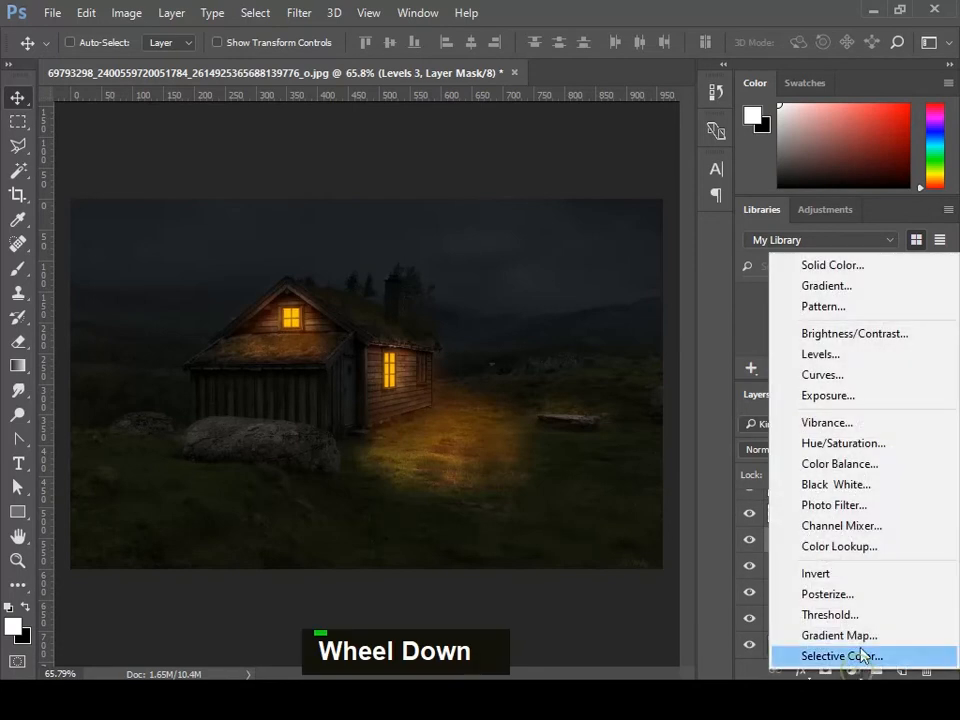
pyautogui.click(852, 466)
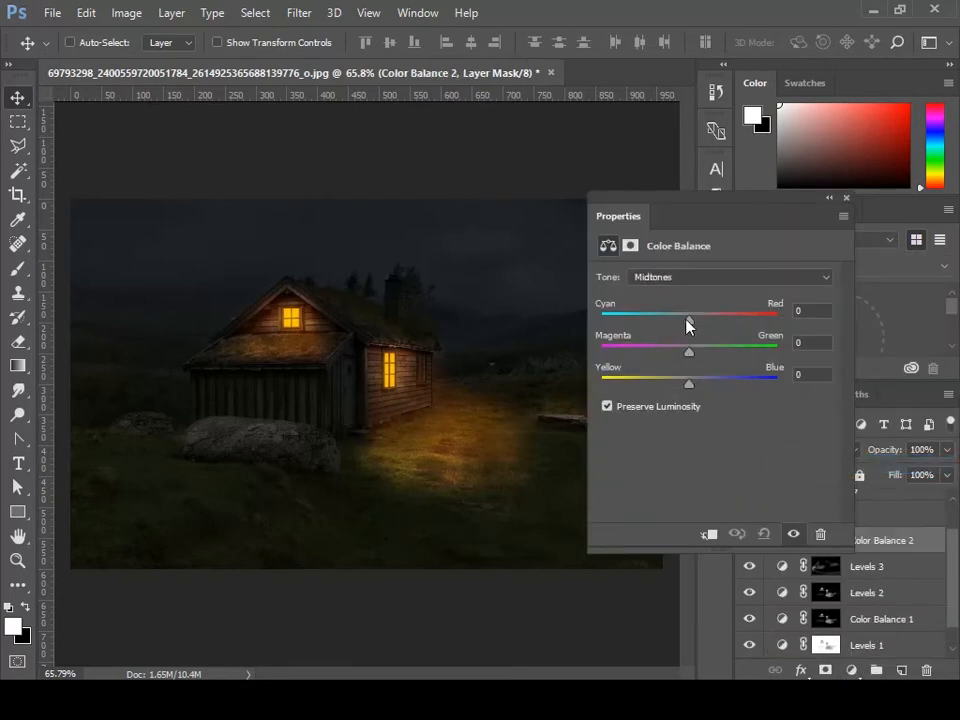
pyautogui.moveTo(688, 322); pyautogui.dragTo(674, 323)
pyautogui.moveTo(697, 381); pyautogui.dragTo(700, 381)
pyautogui.moveTo(675, 326); pyautogui.dragTo(671, 325)
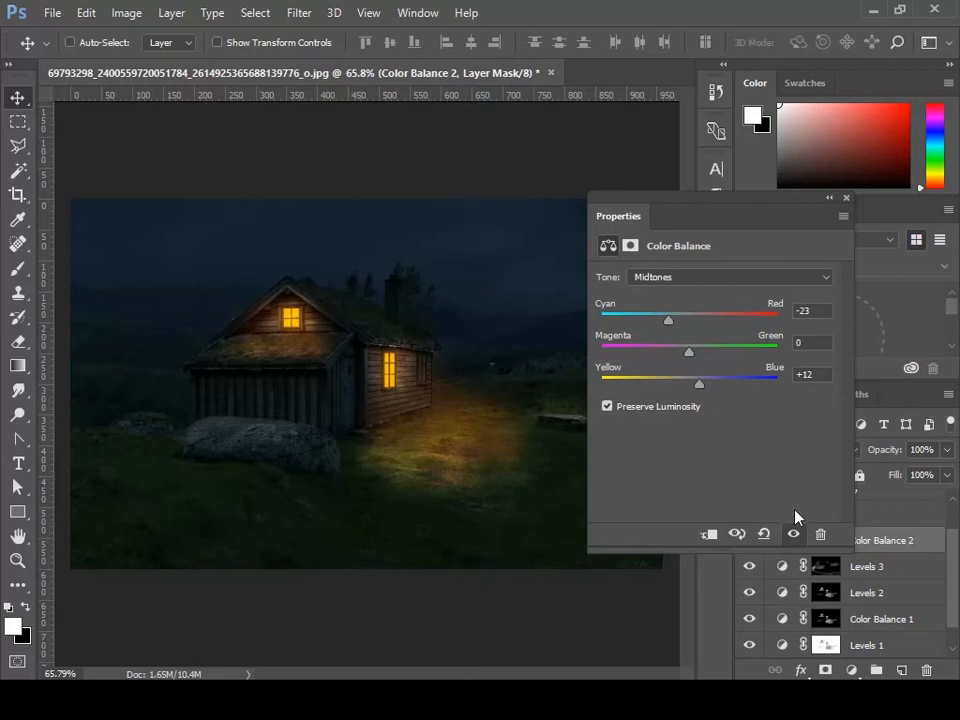
pyautogui.click(844, 200)
# - Stamp all visible layers into a new merged layer above Layer 2
pyautogui.scroll(2, 812, 548)
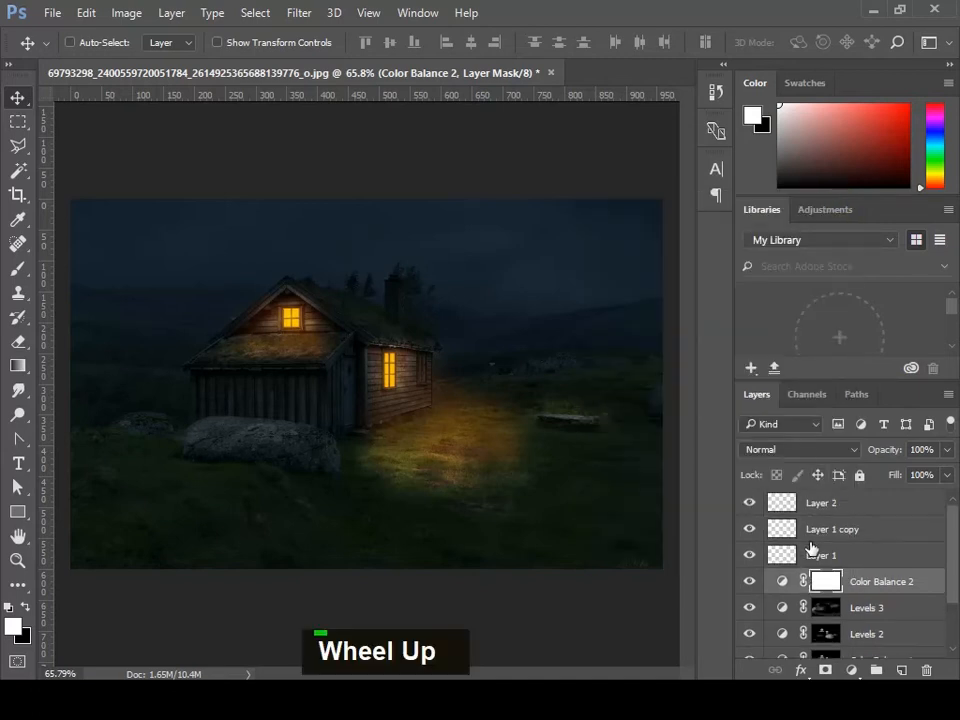
pyautogui.click(857, 505)
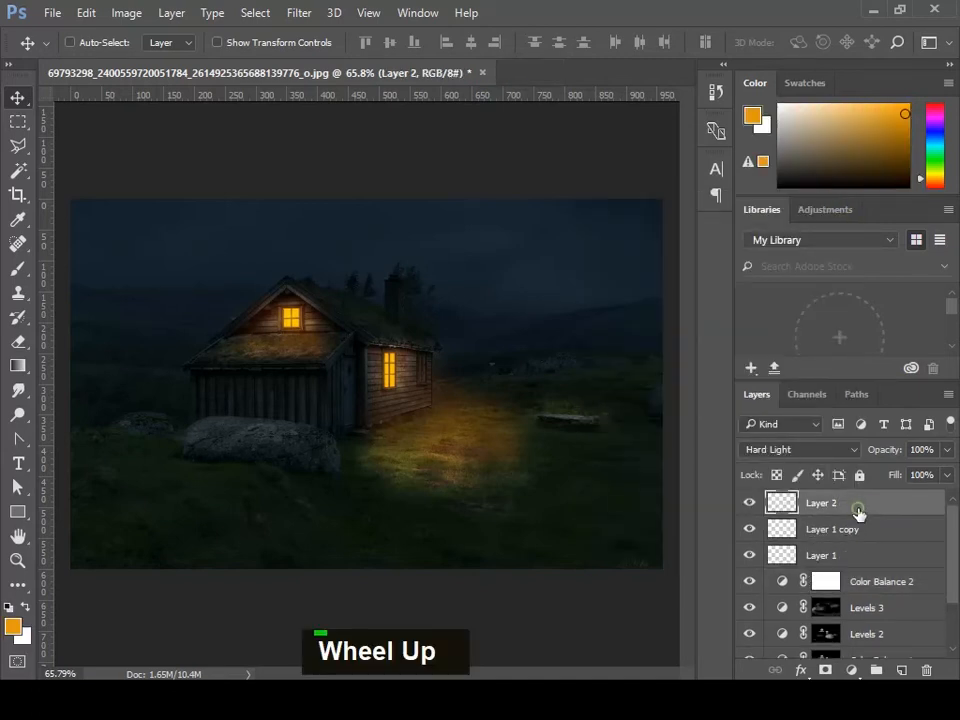
pyautogui.keyDown('alt'); pyautogui.scroll(-3, 407, 381); pyautogui.keyUp('alt')
pyautogui.keyDown('alt'); pyautogui.scroll(2, 381, 386); pyautogui.keyUp('alt')
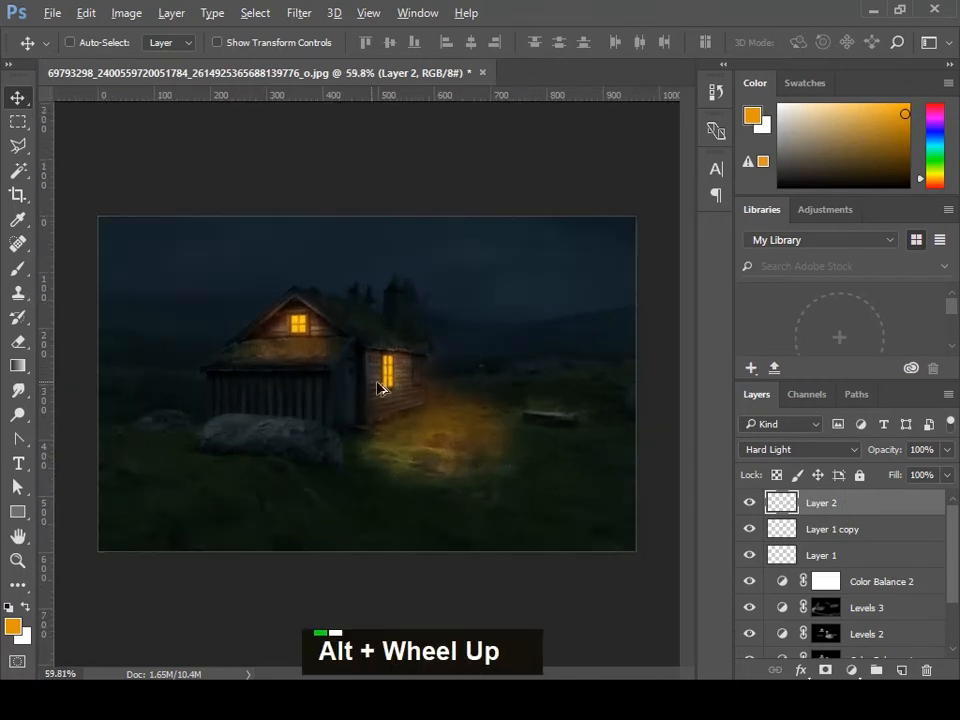
pyautogui.scroll(1, 819, 515)
pyautogui.press('ctrl')
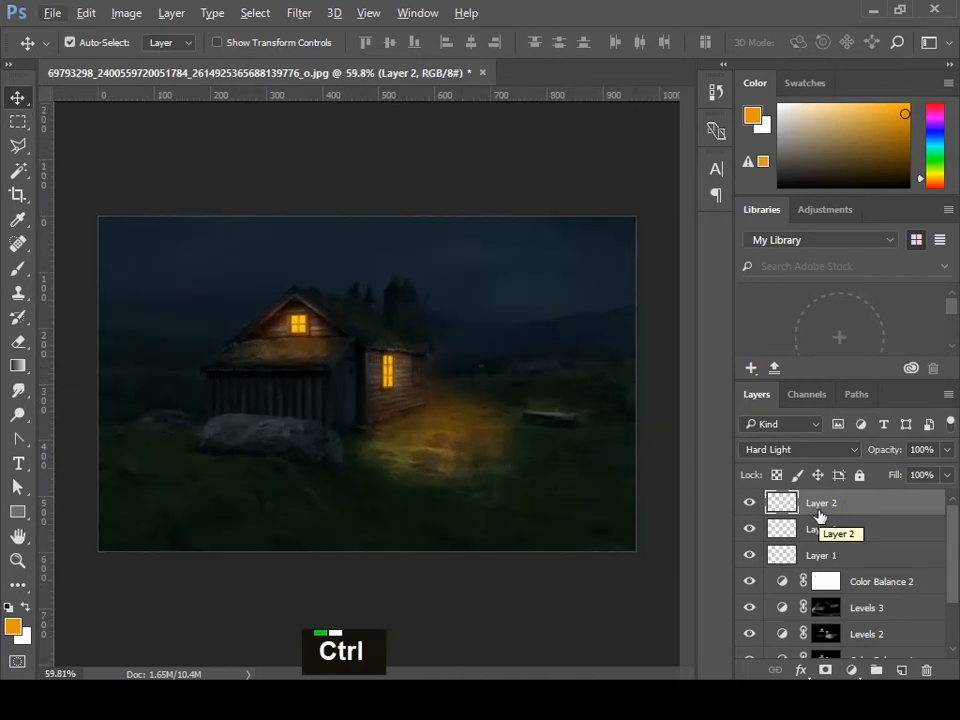
pyautogui.hotkey('ctrl', 'alt', 'shift')
pyautogui.hotkey('ctrl', 'alt', 'shift', 'e')
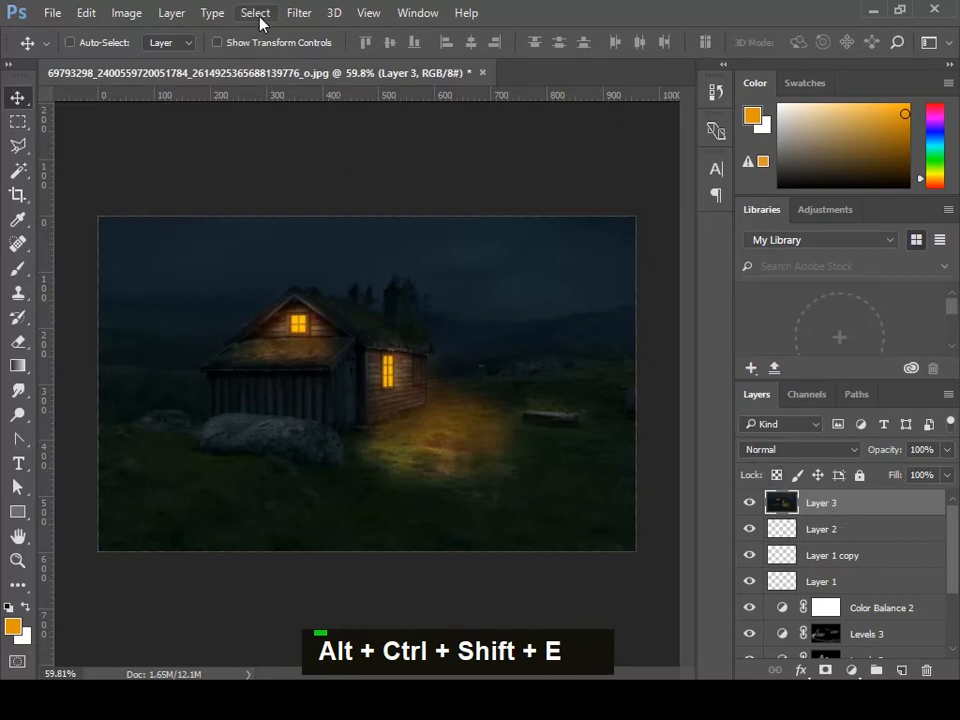
# - Open the Camera Raw Filter on Layer 3 and set Temperature to -8, Tint to +3 and Exposure to -0.20
pyautogui.click(299, 13)
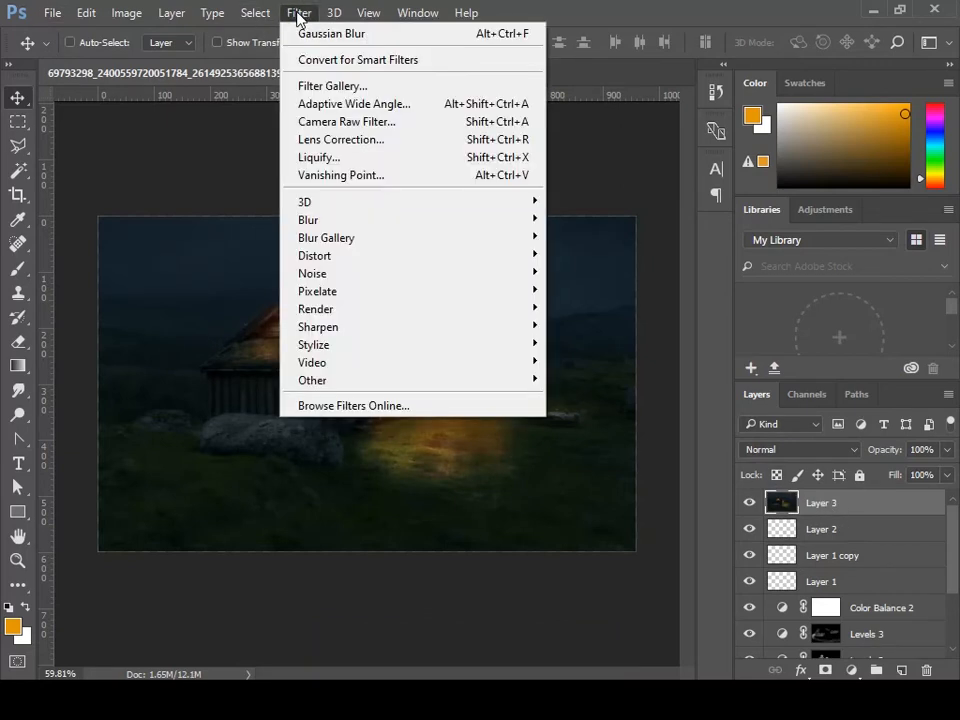
pyautogui.click(343, 122)
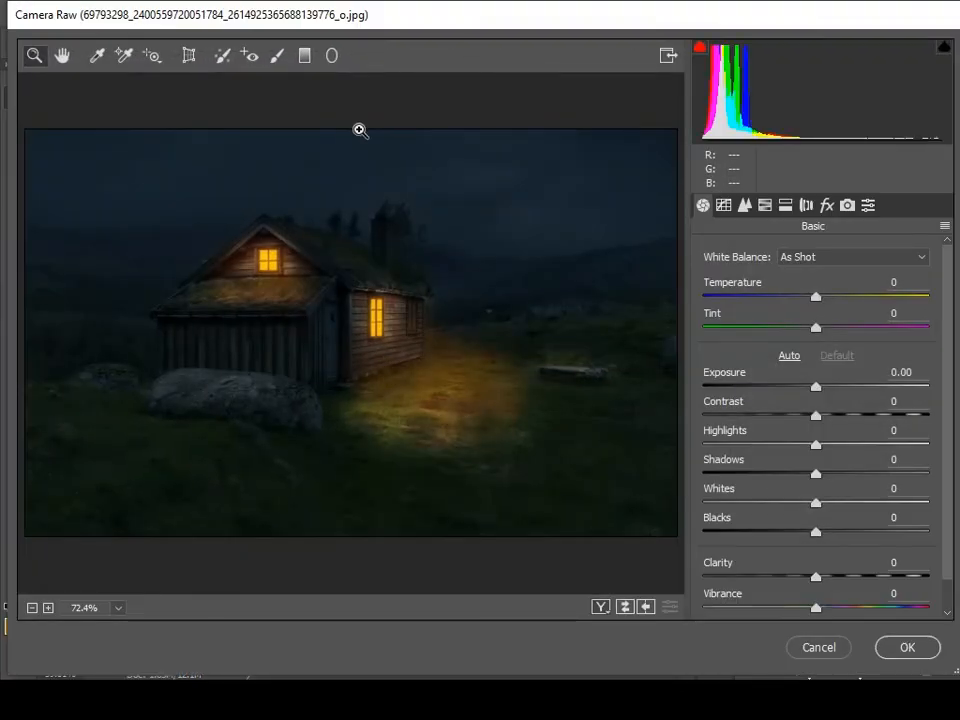
pyautogui.click(816, 298)
pyautogui.moveTo(816, 298); pyautogui.dragTo(819, 331)
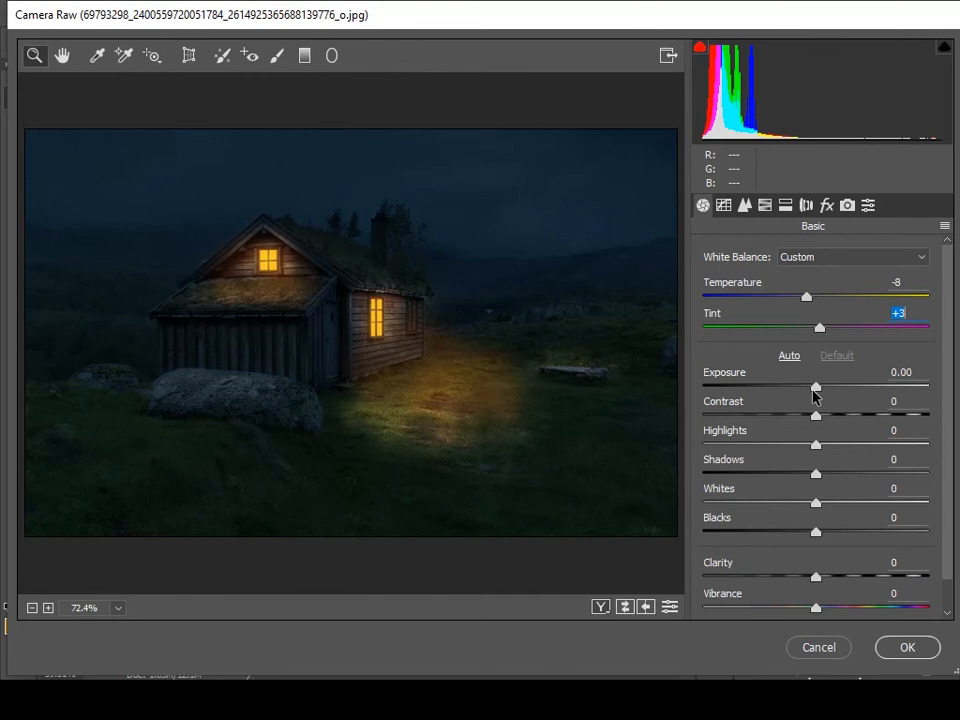
pyautogui.moveTo(818, 393)
pyautogui.mouseDown()
pyautogui.moveTo(806, 388)
pyautogui.moveTo(815, 393)
pyautogui.mouseUp()
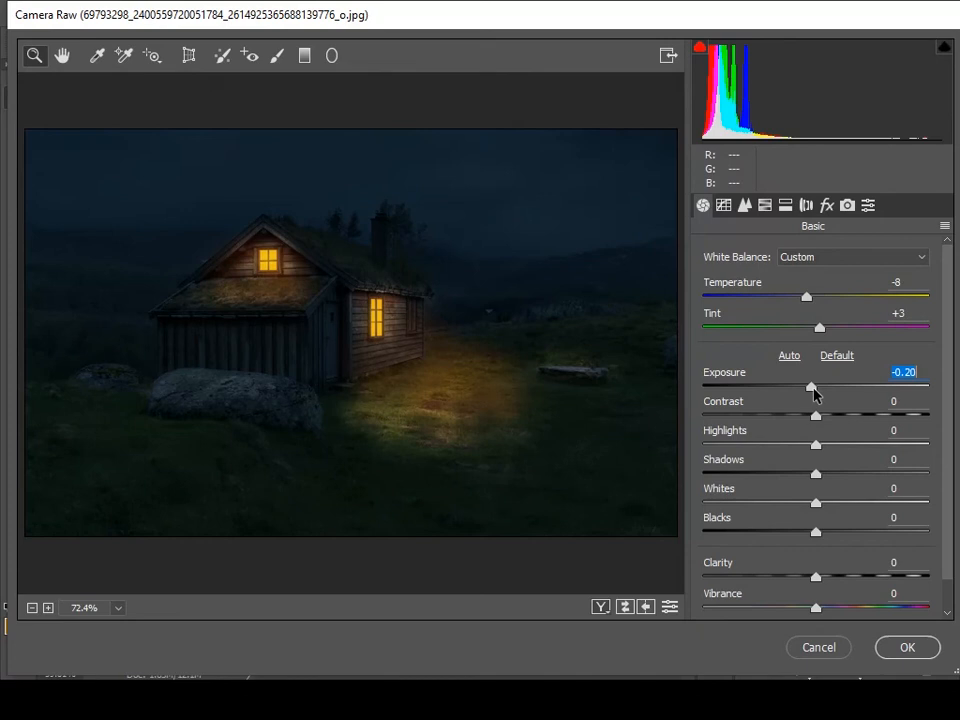
# - Set Contrast to +12, Highlights to +38, Shadows to +22 and Whites to -11 in the Basic adjustments
pyautogui.moveTo(816, 426)
pyautogui.mouseDown()
pyautogui.moveTo(869, 427)
pyautogui.moveTo(831, 418)
pyautogui.mouseUp()
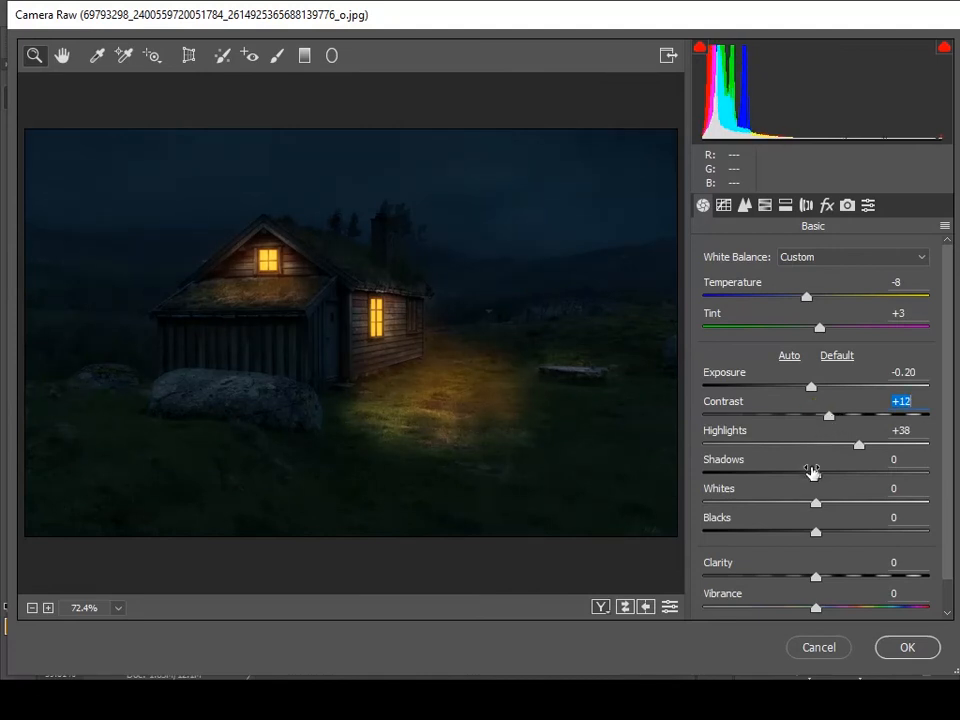
pyautogui.moveTo(816, 476); pyautogui.dragTo(839, 477)
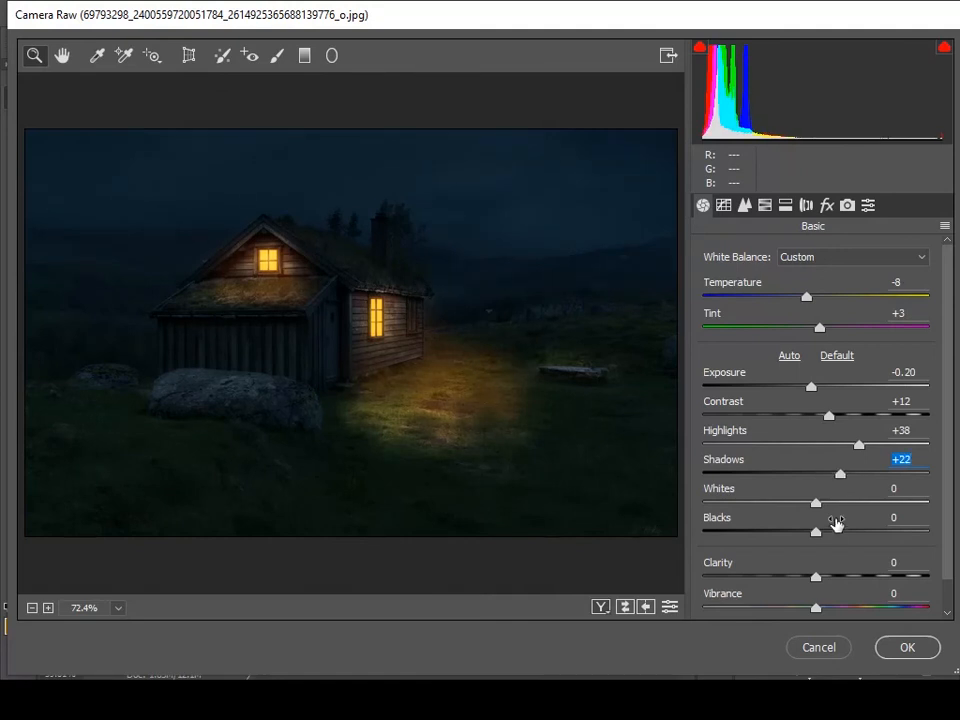
pyautogui.moveTo(816, 506)
pyautogui.mouseDown()
pyautogui.moveTo(834, 505)
pyautogui.moveTo(804, 506)
pyautogui.mouseUp()
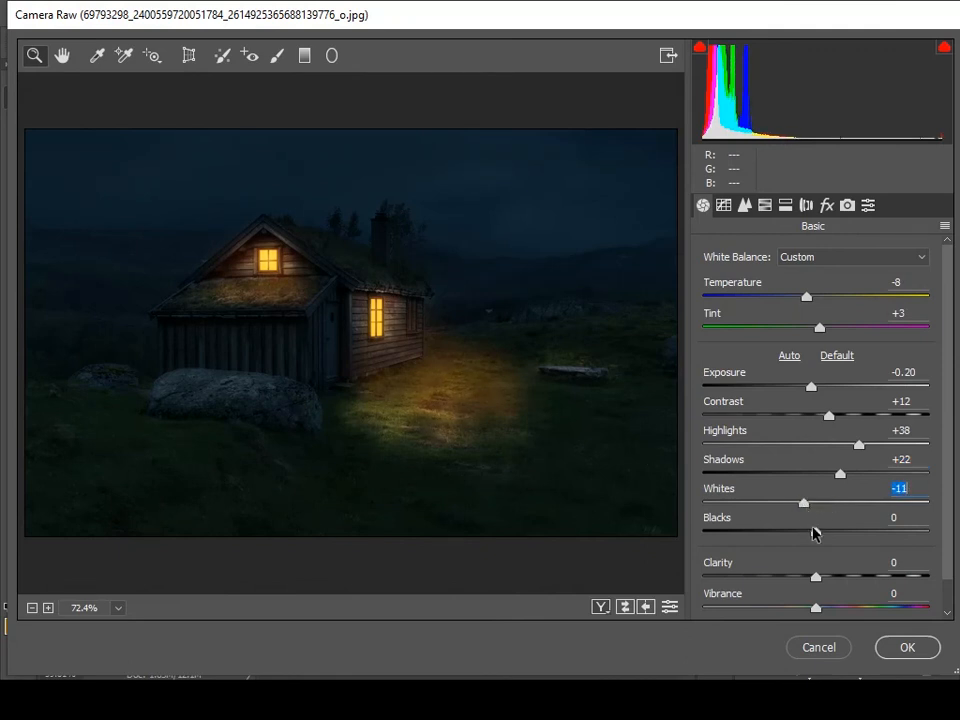
# - Set Clarity to +8 and Whites to -5, and apply the Camera Raw grading to Layer 3
pyautogui.moveTo(820, 585); pyautogui.dragTo(838, 586)
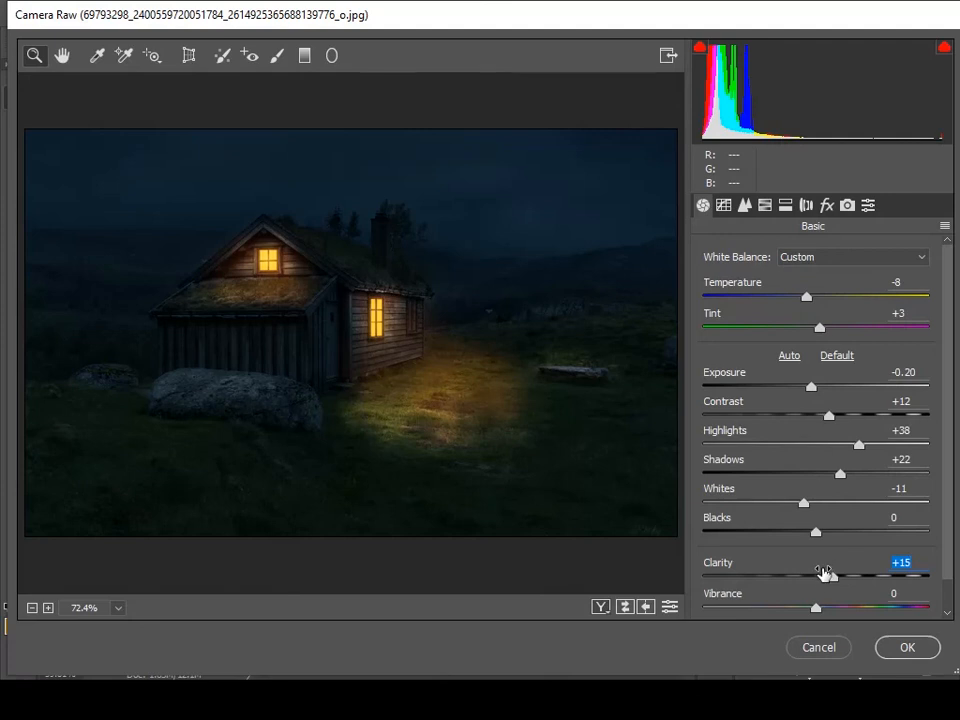
pyautogui.moveTo(831, 583); pyautogui.dragTo(824, 580)
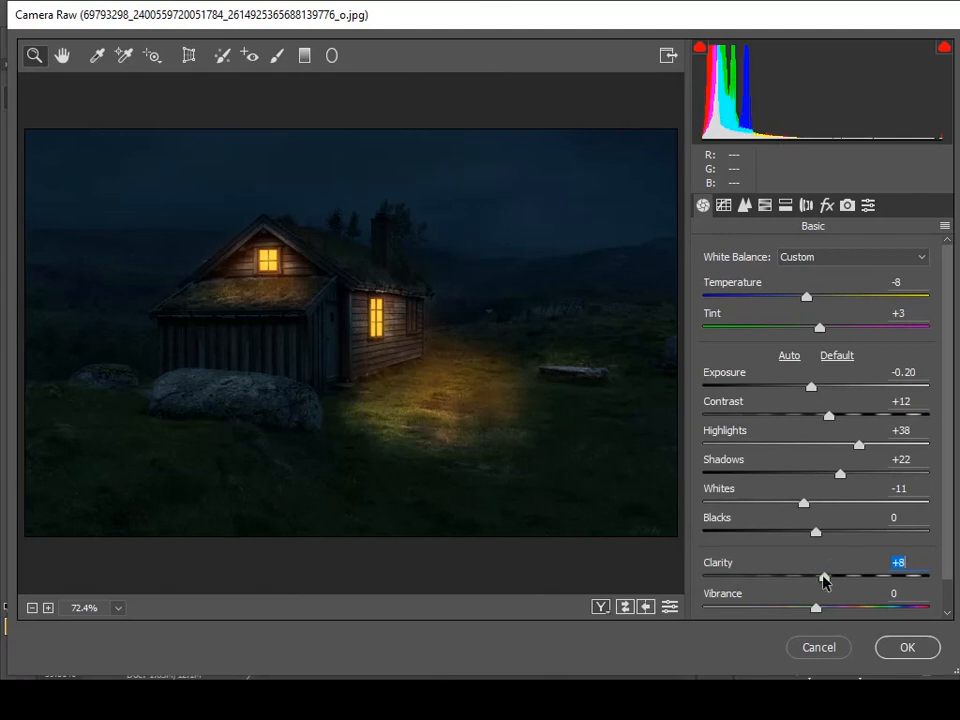
pyautogui.click(815, 533)
pyautogui.click(807, 504)
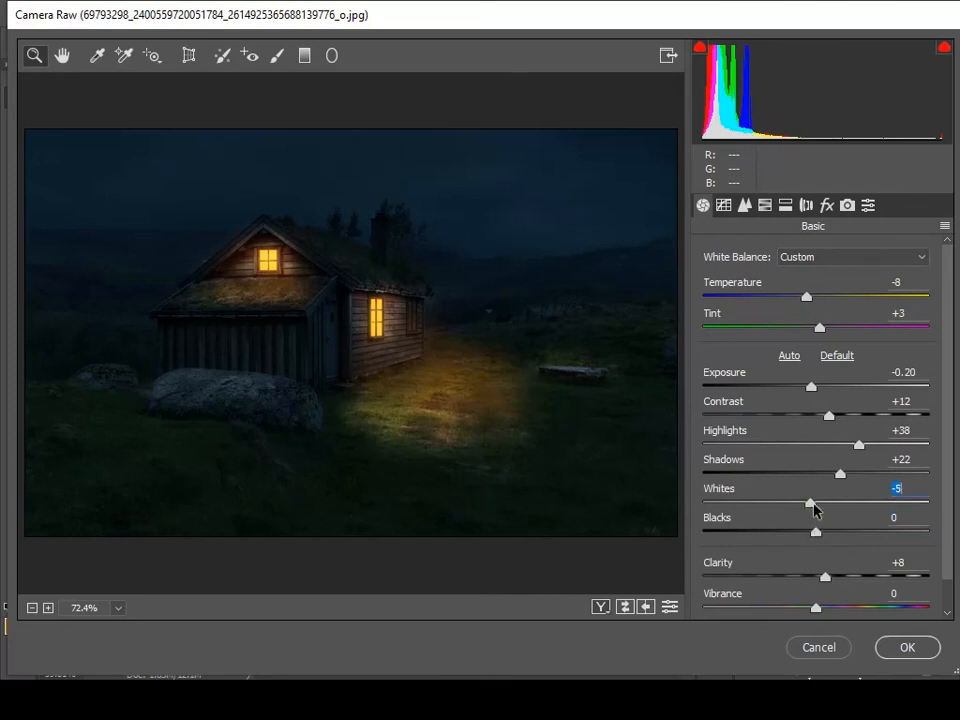
pyautogui.click(903, 645)
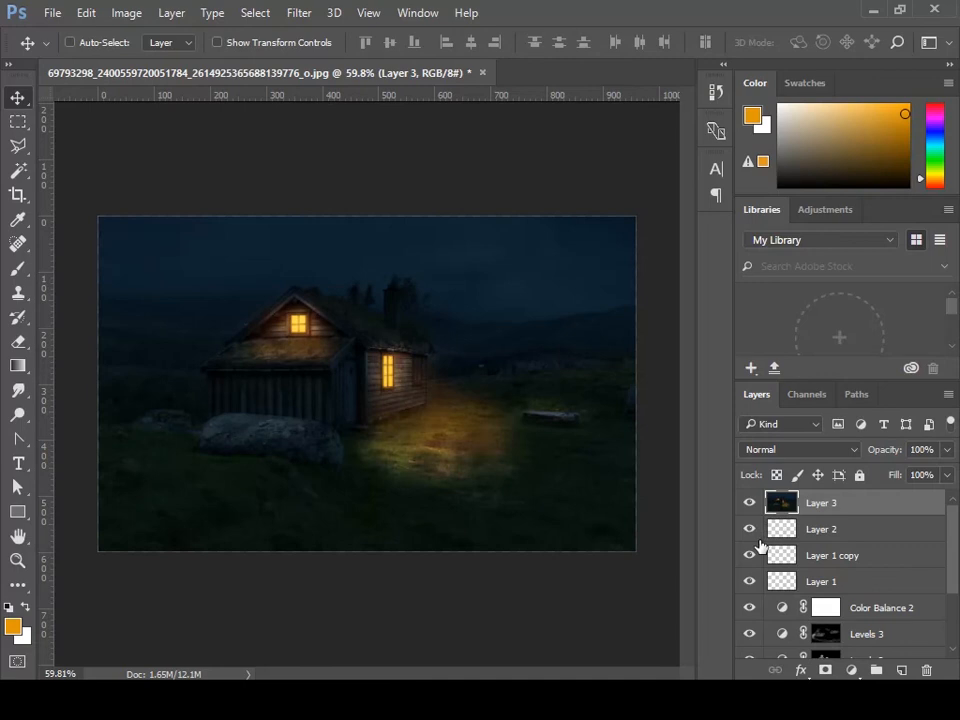
# - Hide every layer between Layer 3 and the Background, from Layer 2 down to Levels 1
pyautogui.scroll(-2, 790, 546)
pyautogui.scroll(-2, 790, 546)
pyautogui.scroll(2, 790, 546)
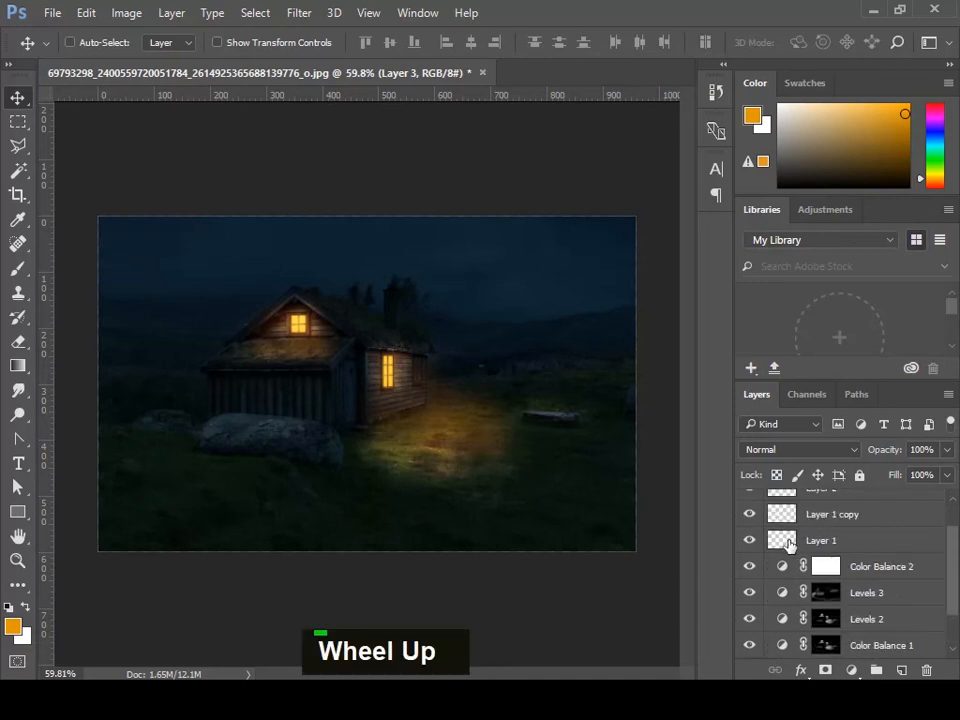
pyautogui.scroll(2, 787, 541)
pyautogui.moveTo(752, 535); pyautogui.dragTo(750, 620)
pyautogui.scroll(-3, 755, 606)
pyautogui.click(750, 555)
pyautogui.click(750, 579)
pyautogui.click(750, 607)
pyautogui.click(750, 633)
pyautogui.scroll(-1, 752, 640)
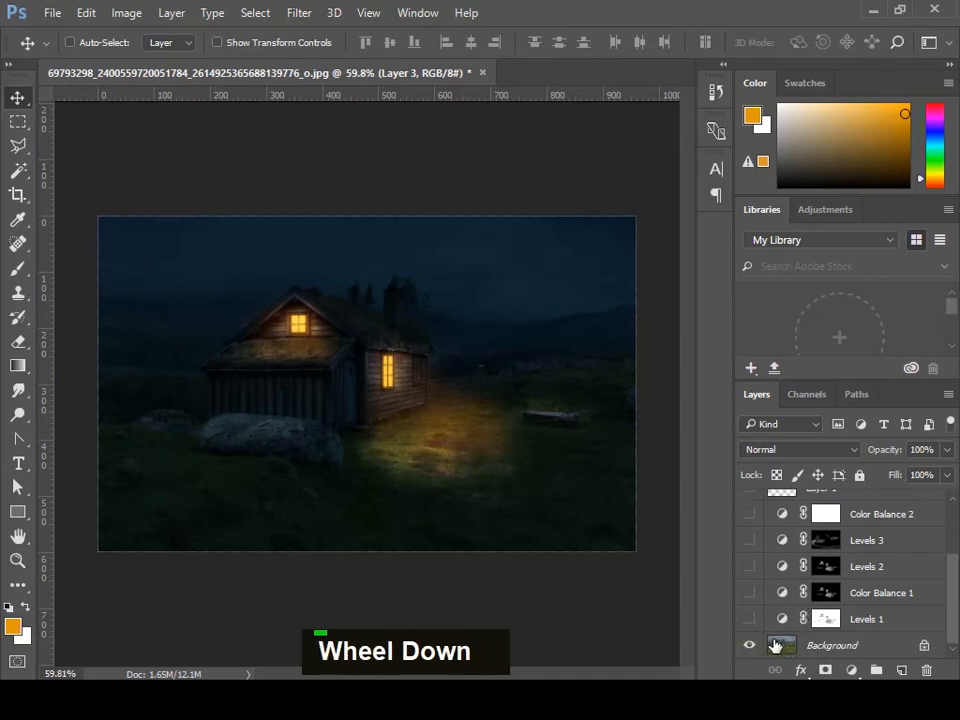
# - Toggle Layer 3's visibility off and on to compare the night scene with the original daytime photo
pyautogui.scroll(3, 776, 625)
pyautogui.click(746, 501)
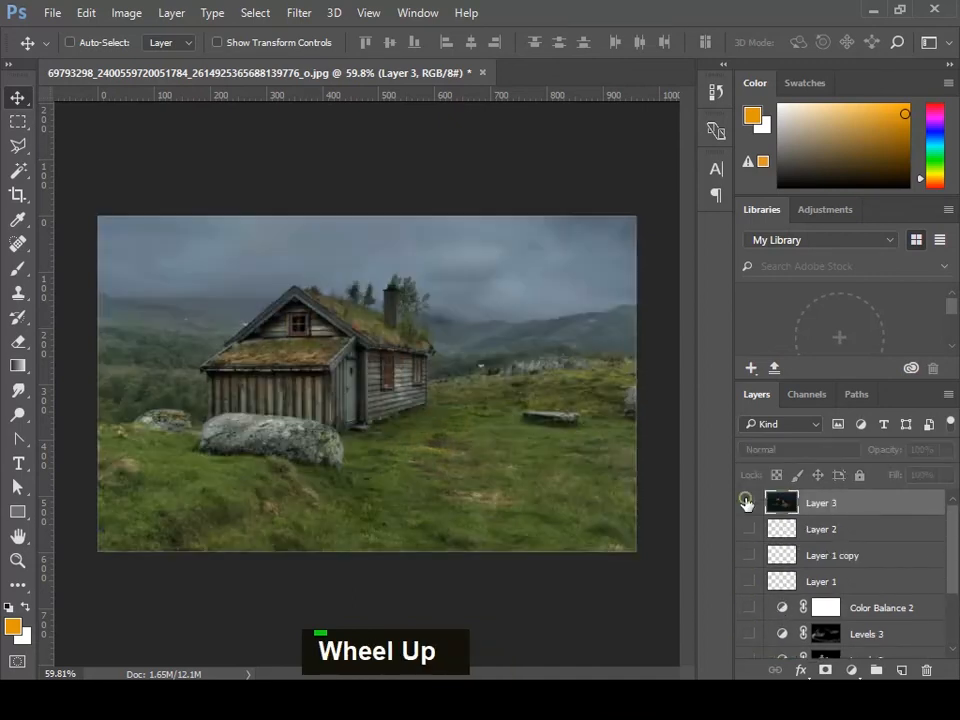
pyautogui.click(746, 502)
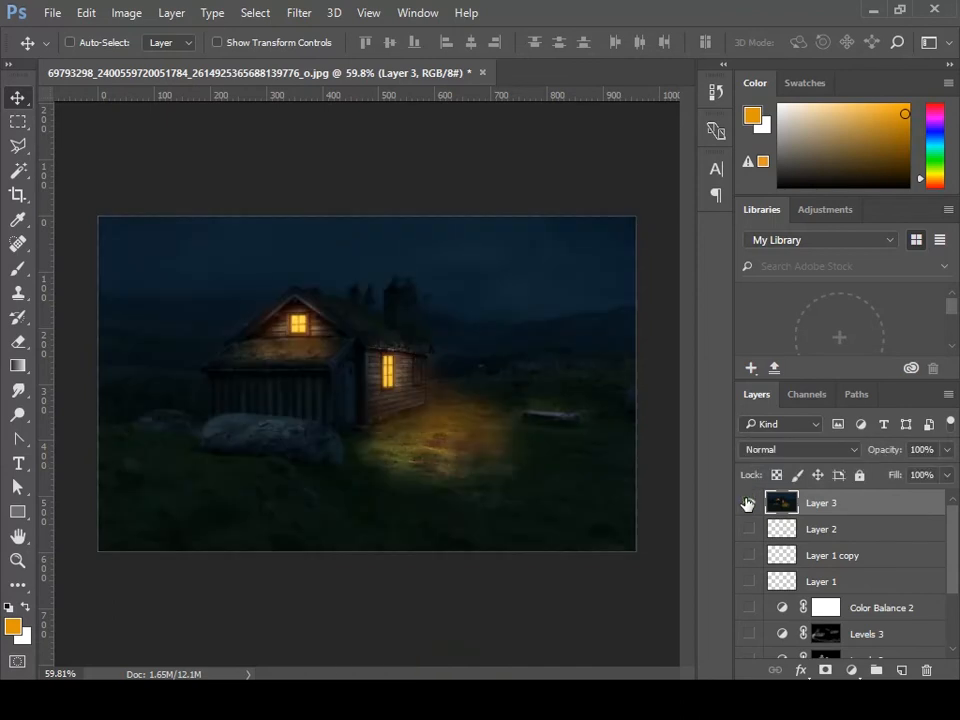
pyautogui.click(746, 502)
pyautogui.click(746, 502)
# - Save the layered document to the Desktop as a Photoshop file named "Day to night" with Maximize Compatibility enabled
pyautogui.click(47, 18)
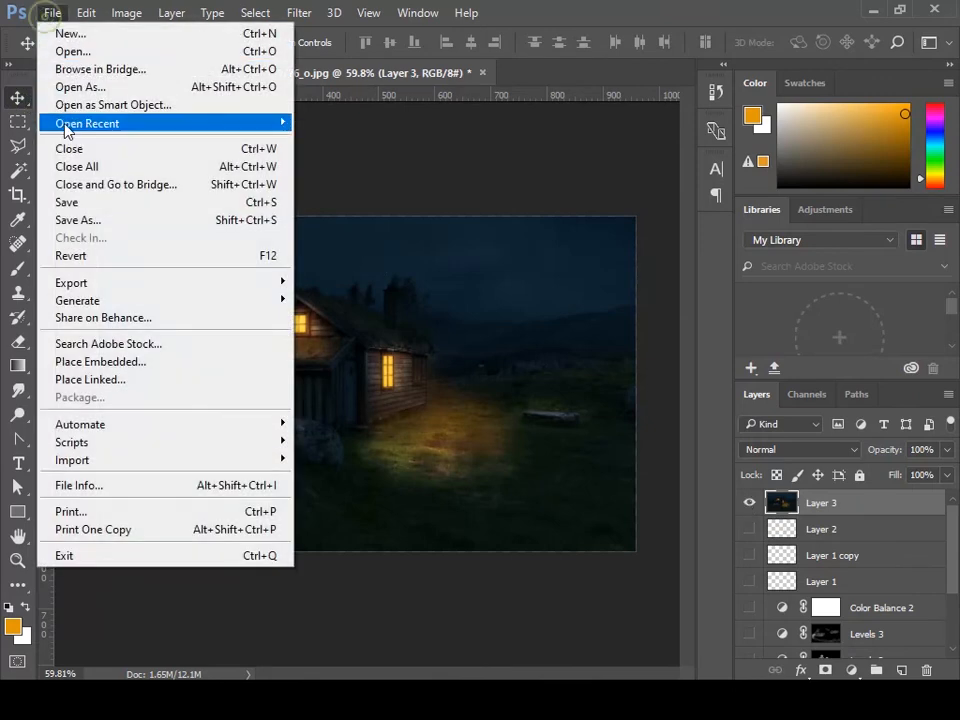
pyautogui.click(74, 203)
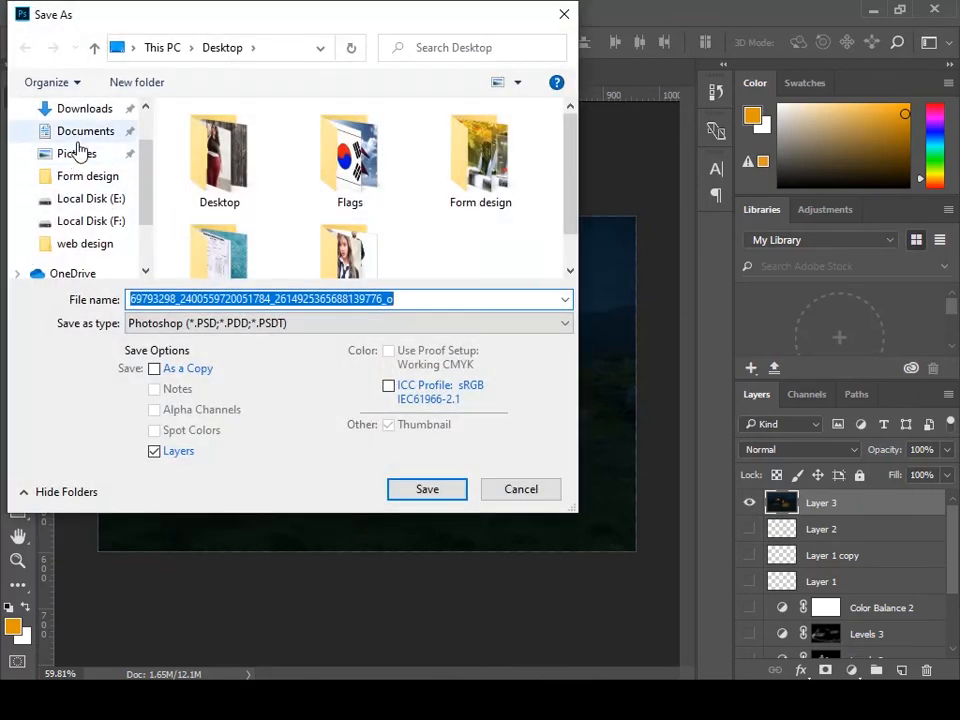
pyautogui.scroll(2, 79, 152)
pyautogui.click(210, 298)
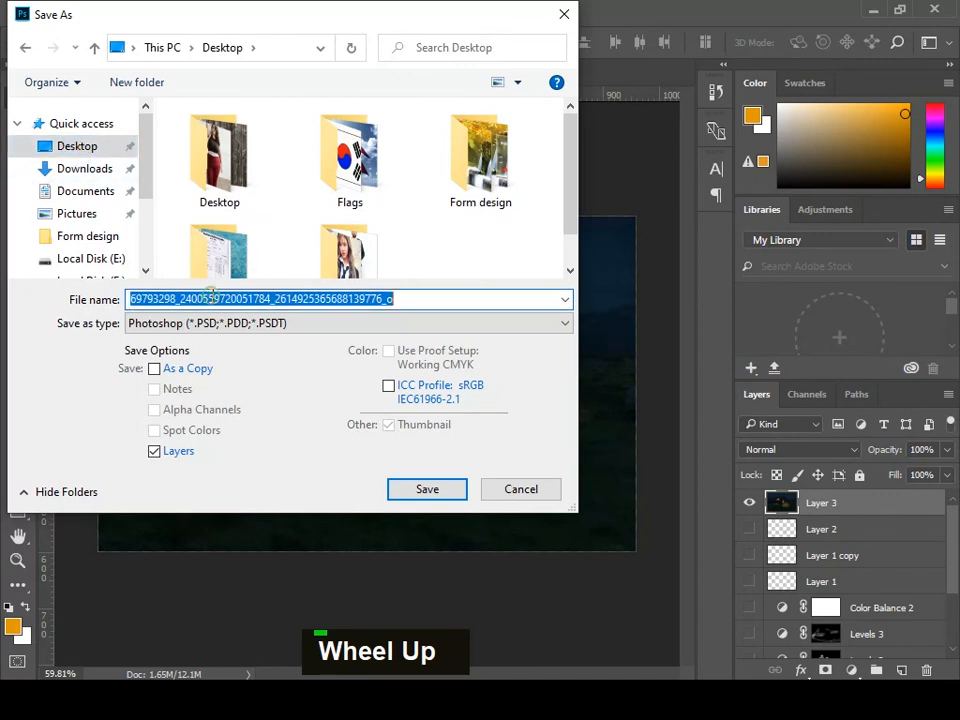
pyautogui.write('Da')
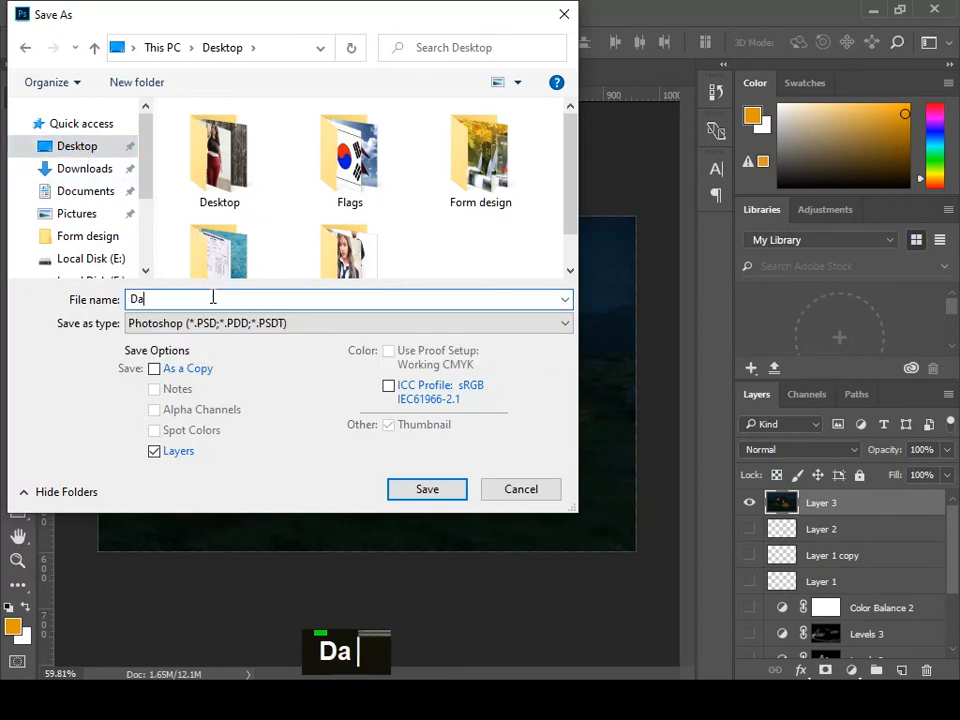
pyautogui.write('y to night')
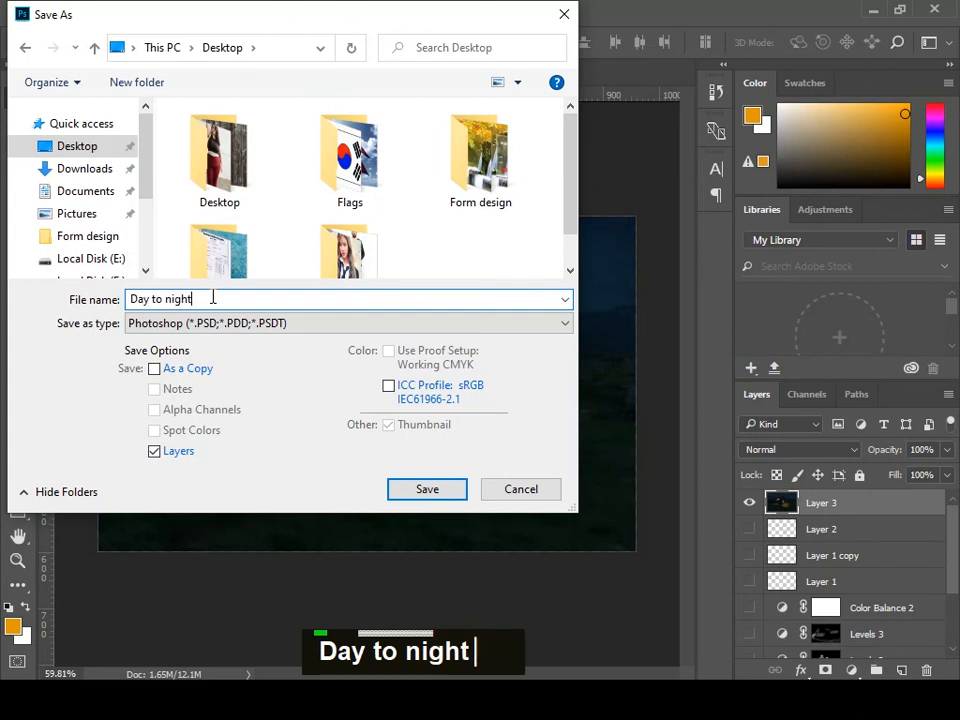
pyautogui.press('Return')
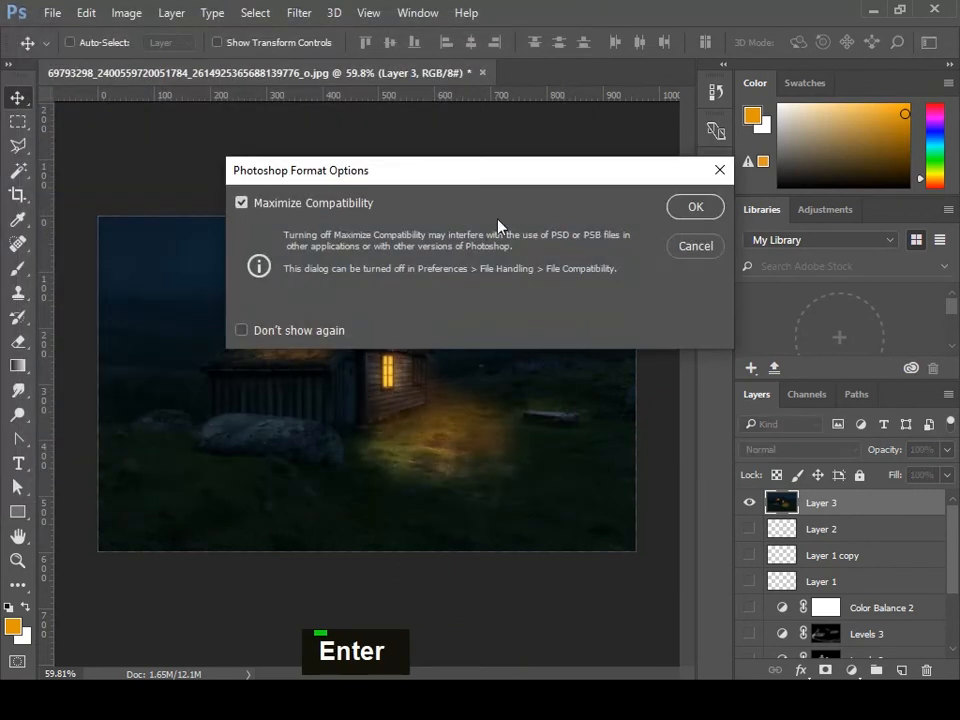
pyautogui.click(697, 210)
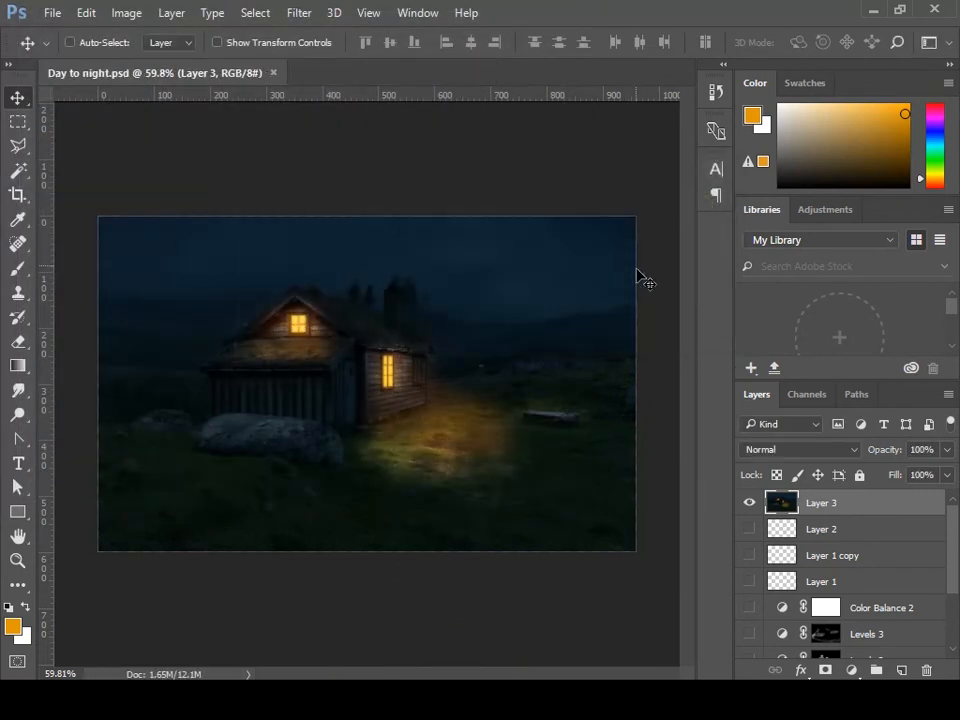